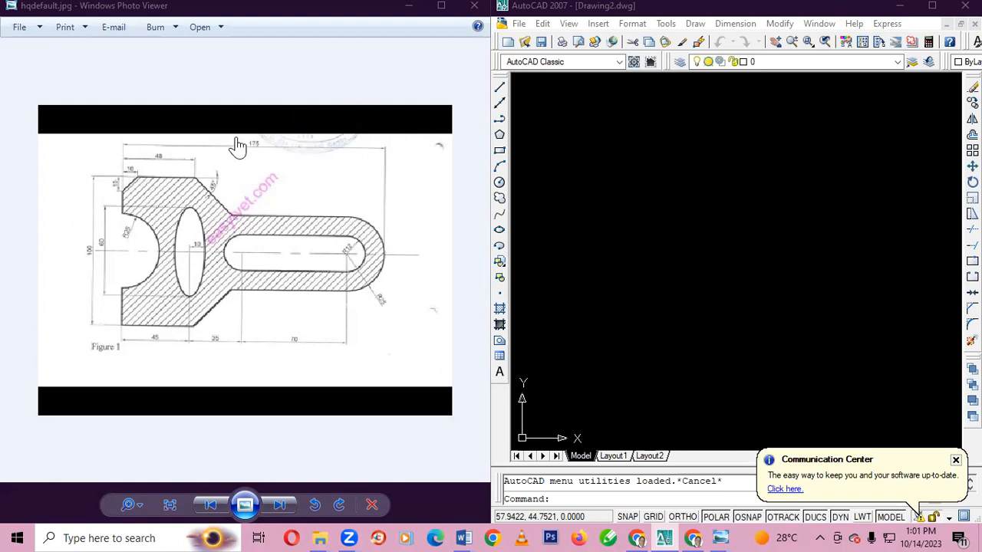
Draw a 45-unit horizontal line at 0° as the first part of the part's bottom edge
{"action": "scroll", "coordinate": [238, 146], "scroll_direction": "up", "scroll_amount": 2}
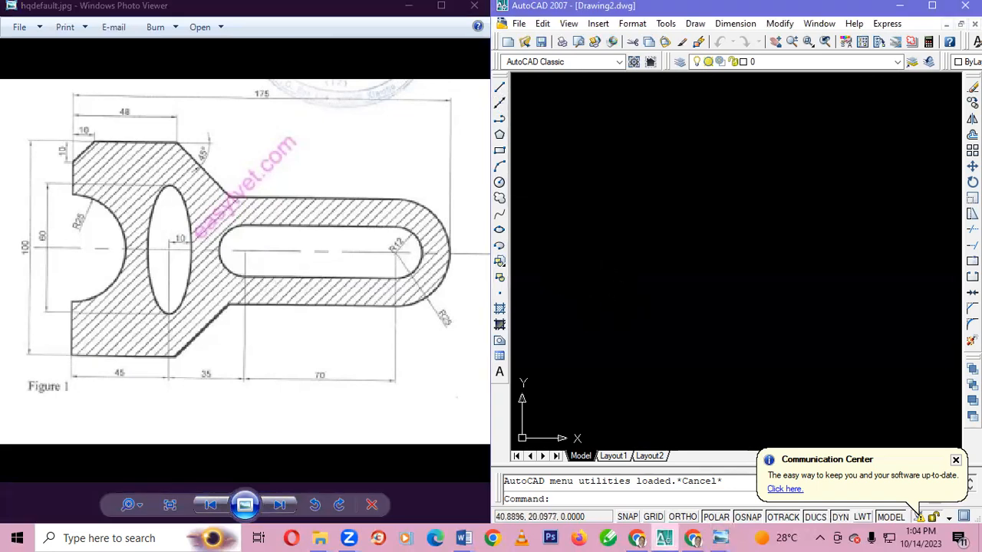
{"action": "left_click", "coordinate": [608, 304]}
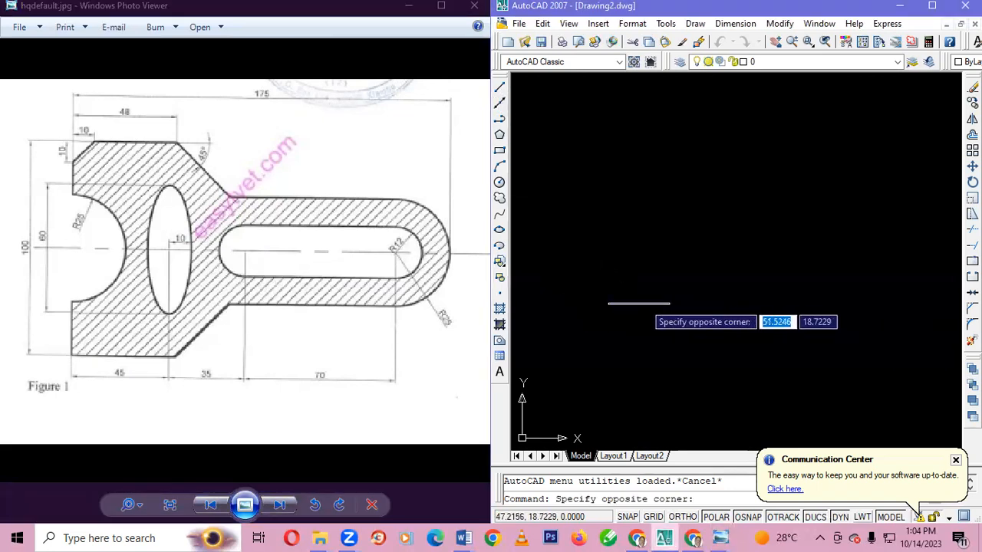
{"action": "left_click", "coordinate": [609, 305]}
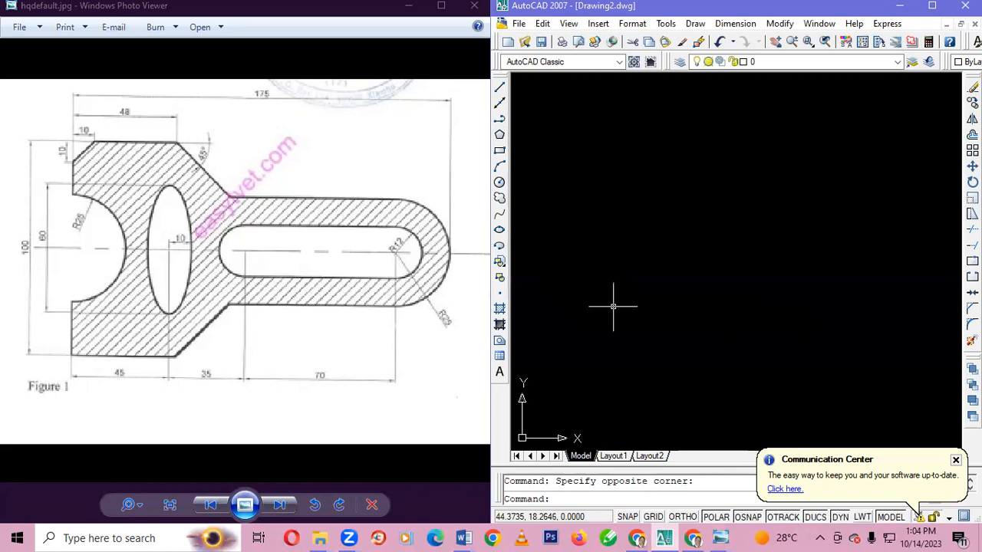
{"action": "left_click", "coordinate": [499, 87]}
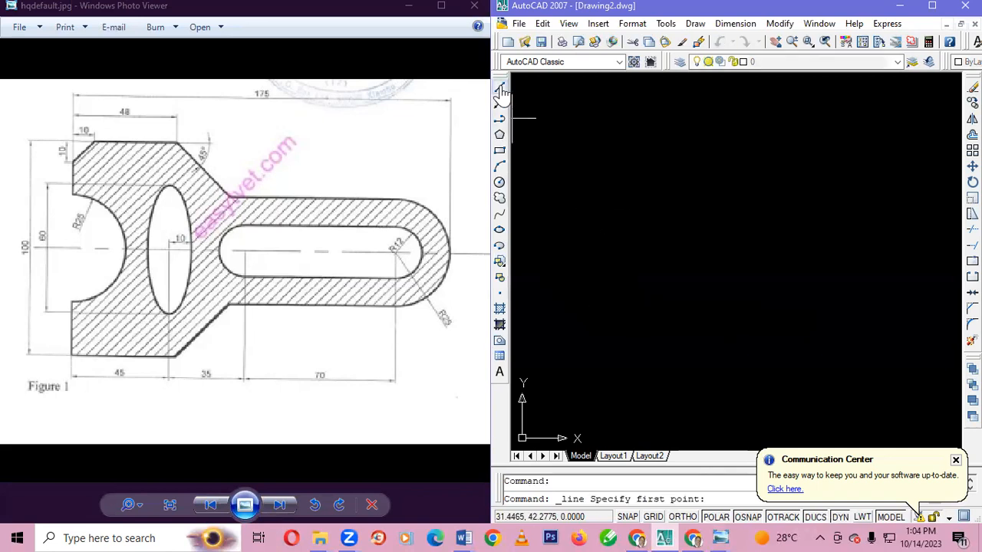
{"action": "left_click", "coordinate": [600, 318]}
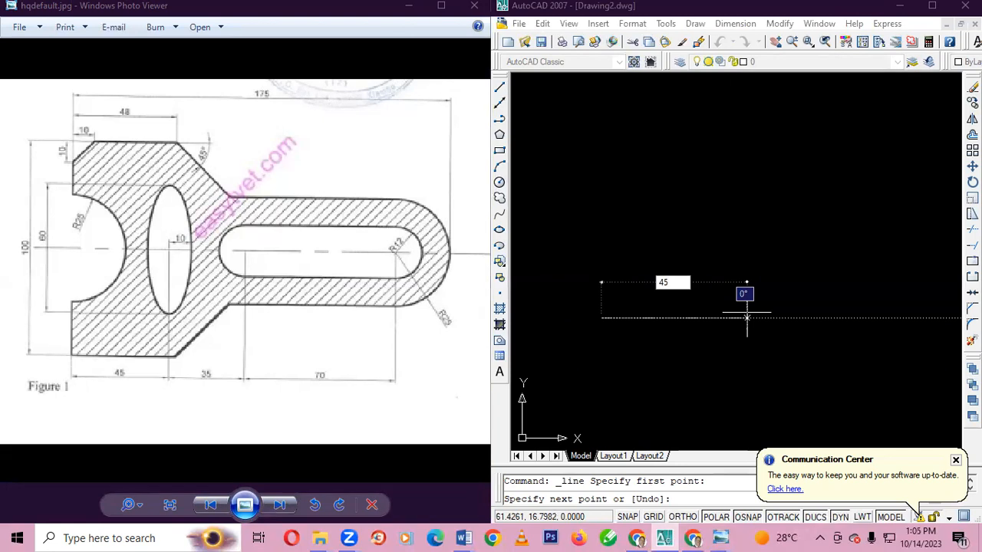
{"action": "key", "text": "Tab"}
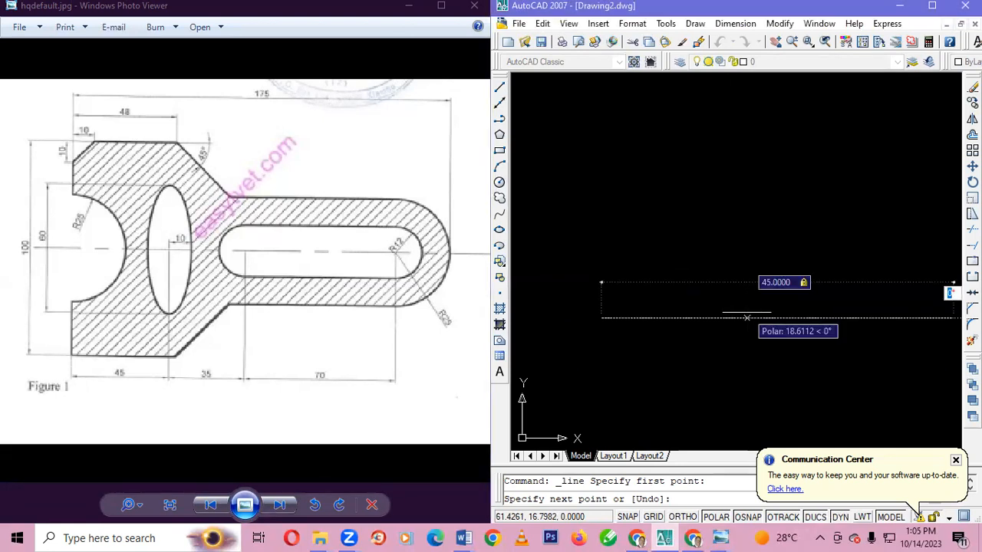
{"action": "type", "text": "0"}
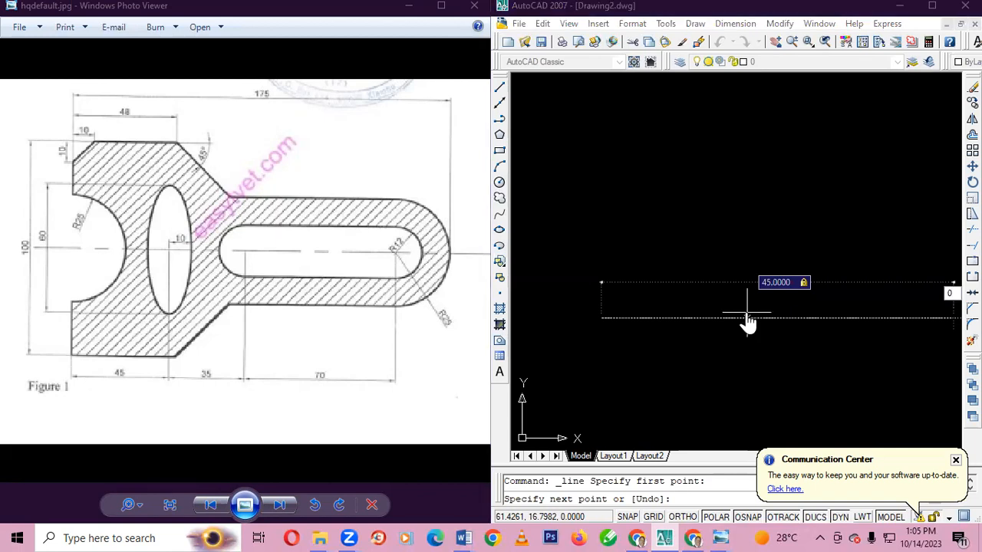
{"action": "key", "text": "Return"}
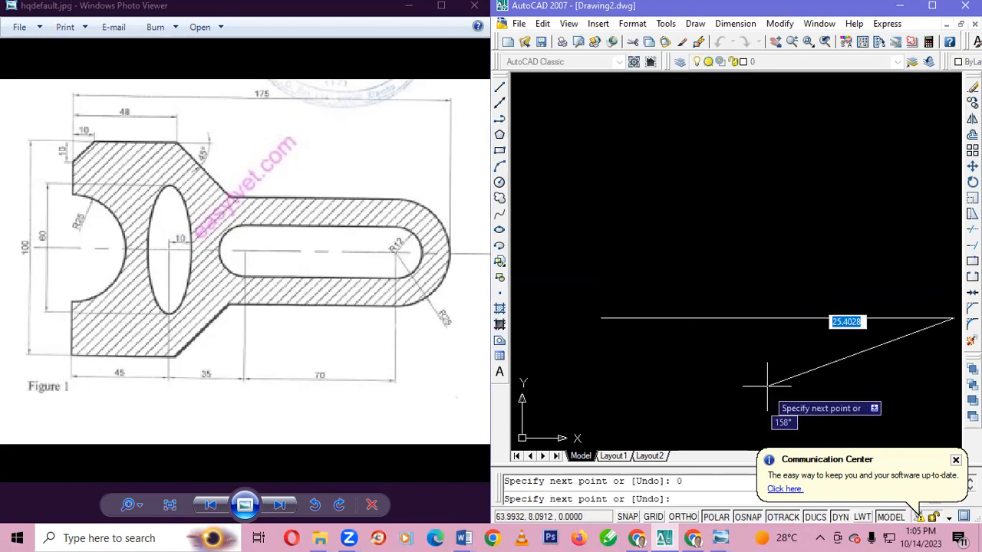
{"action": "key", "text": "Escape"}
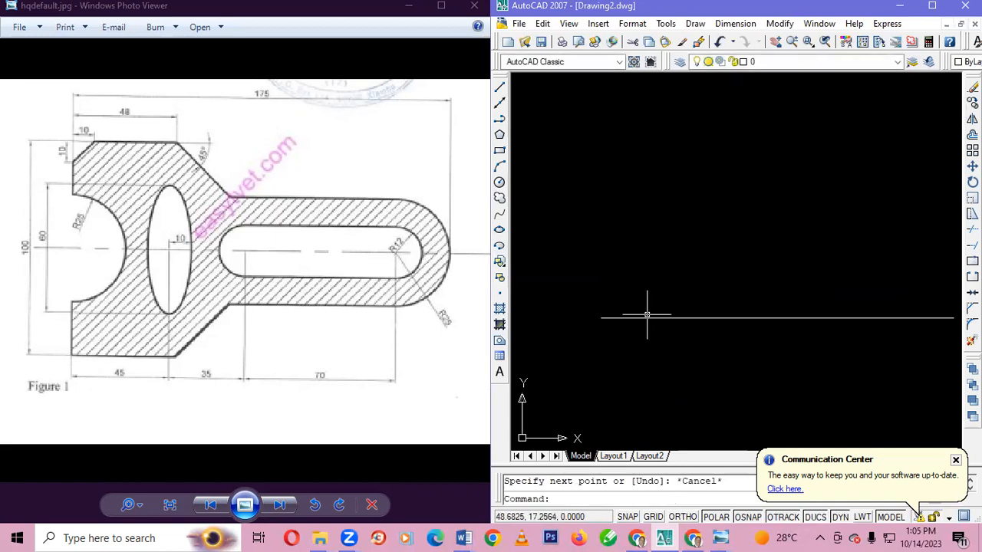
Extend the bottom edge from the right end of the 45-unit line with a 3-unit line at 0°
{"action": "left_click", "coordinate": [680, 317]}
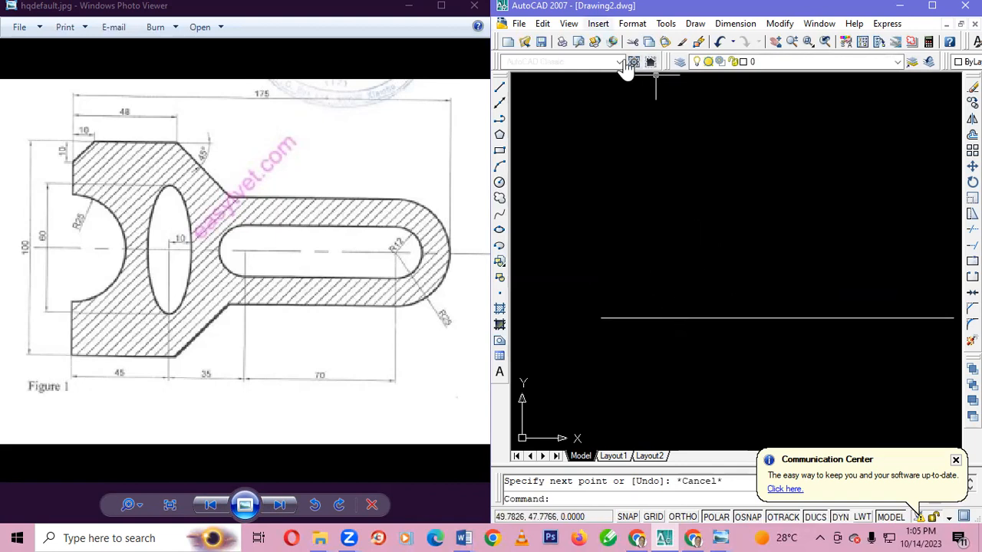
{"action": "left_click", "coordinate": [569, 24]}
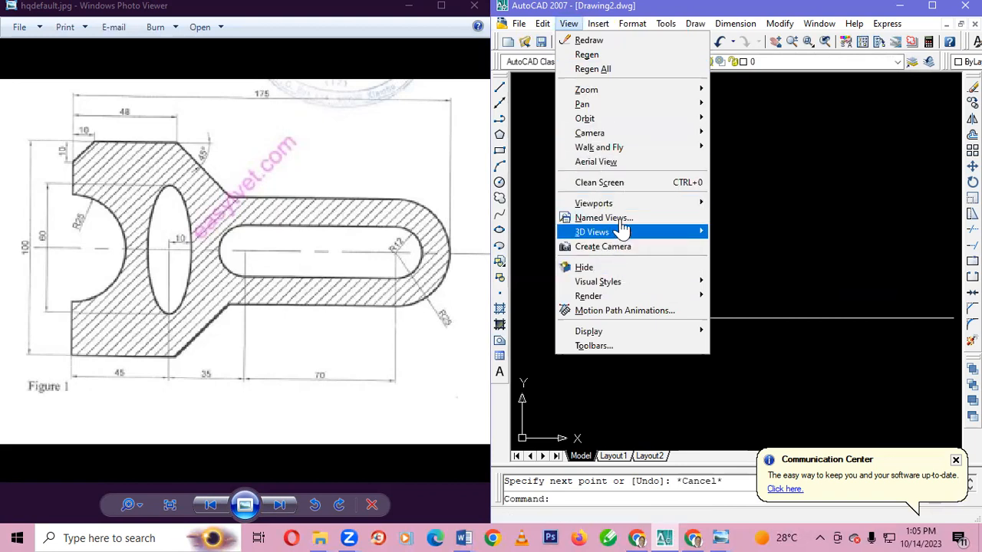
{"action": "mouse_move", "coordinate": [589, 92]}
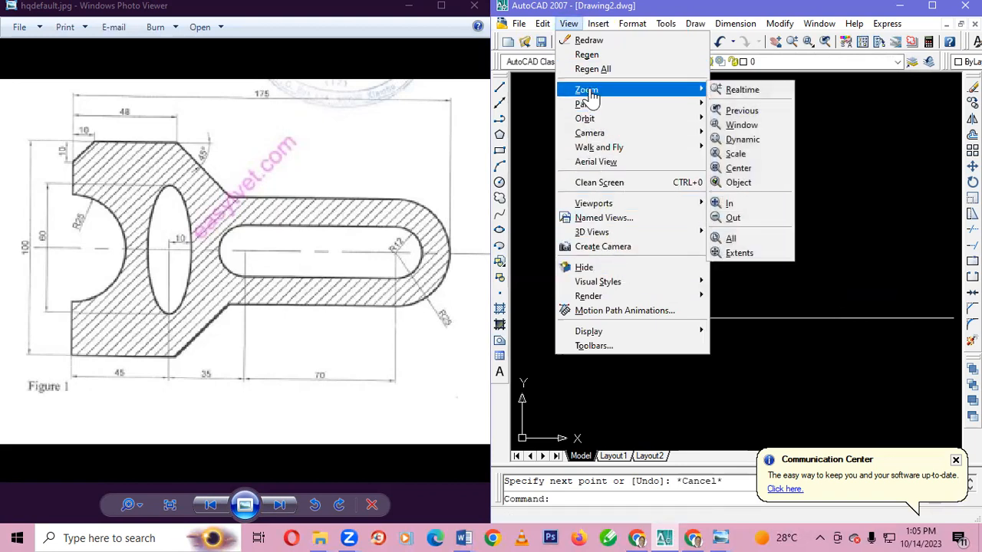
{"action": "left_click", "coordinate": [742, 220]}
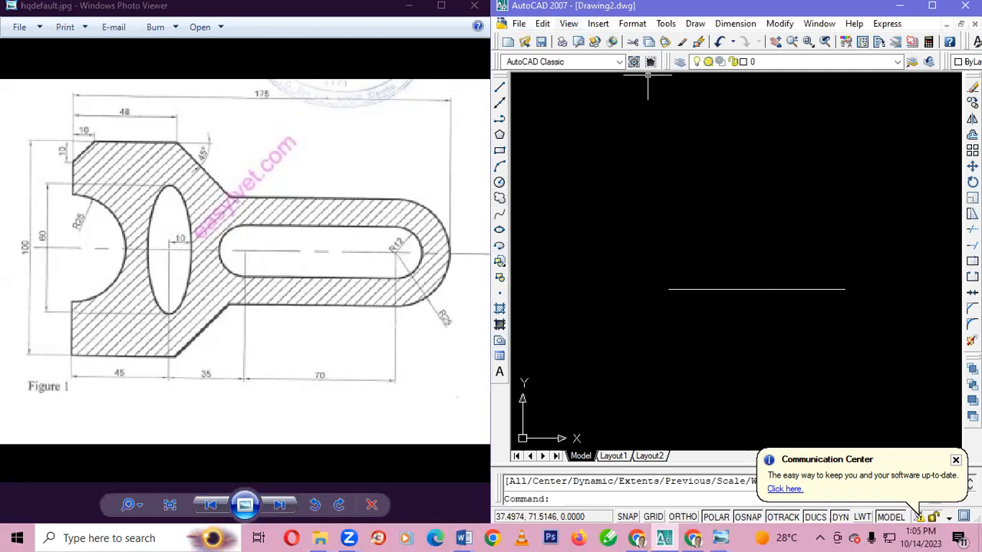
{"action": "left_click", "coordinate": [568, 23]}
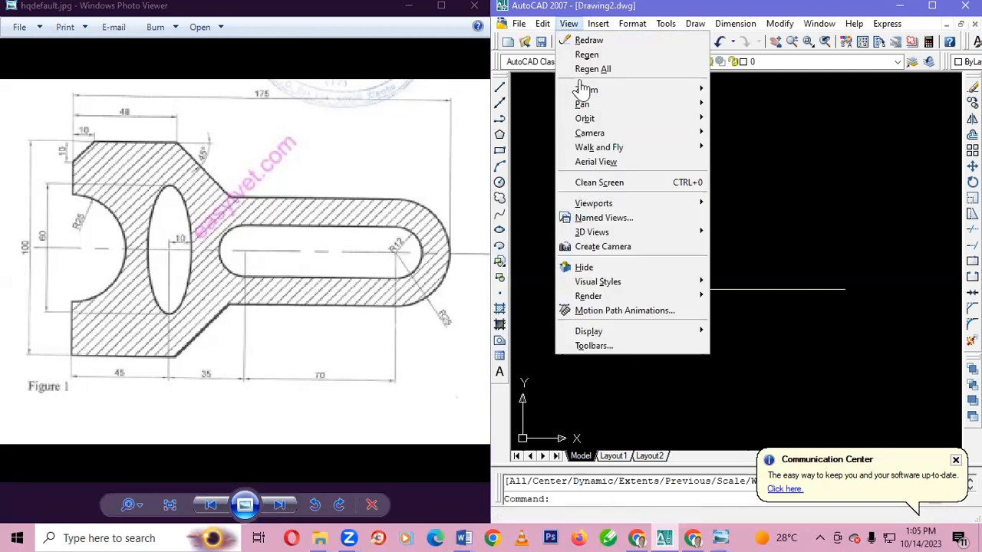
{"action": "mouse_move", "coordinate": [583, 93]}
{"action": "left_click", "coordinate": [733, 219]}
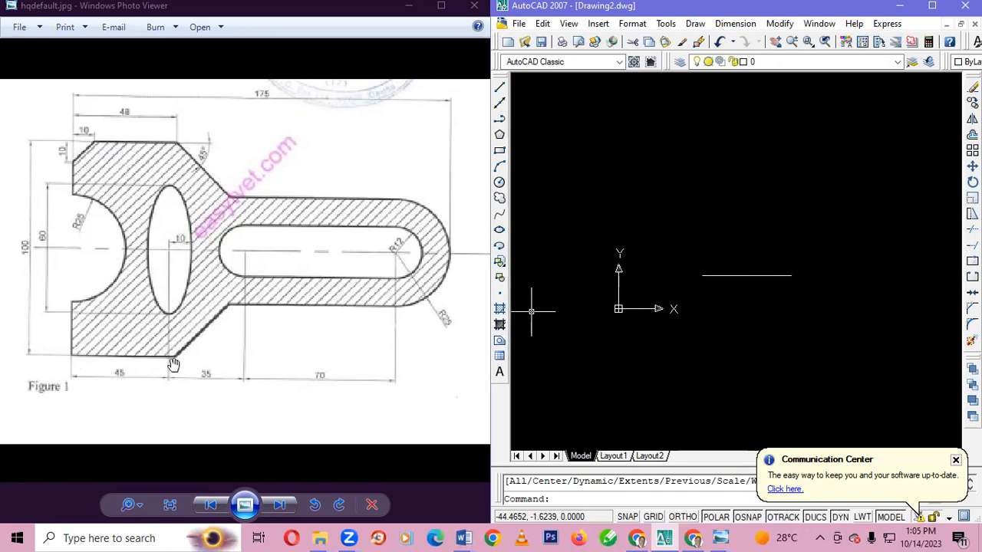
{"action": "left_click", "coordinate": [499, 89]}
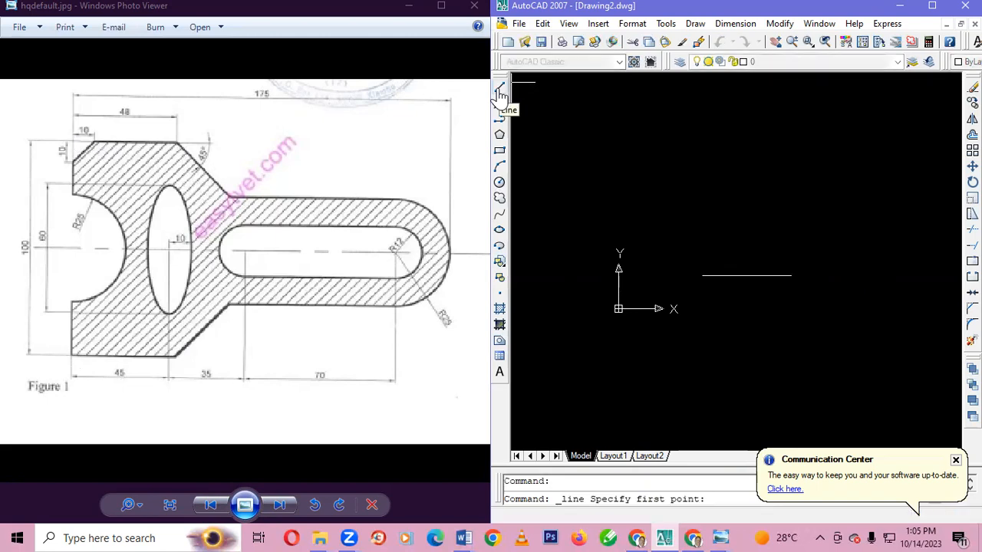
{"action": "left_click", "coordinate": [791, 275]}
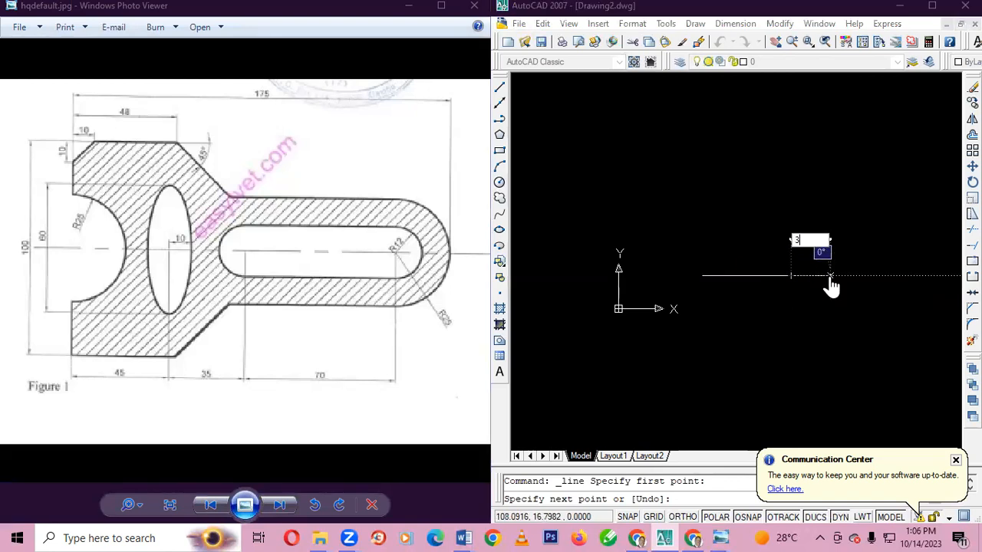
{"action": "type", "text": "3"}
{"action": "key", "text": "Tab"}
{"action": "type", "text": "0"}
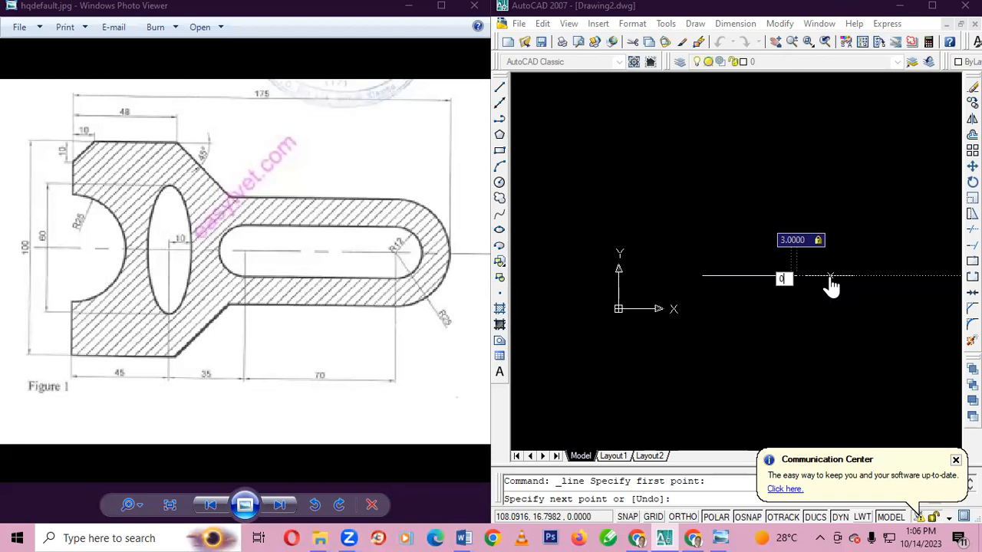
{"action": "key", "text": "Return"}
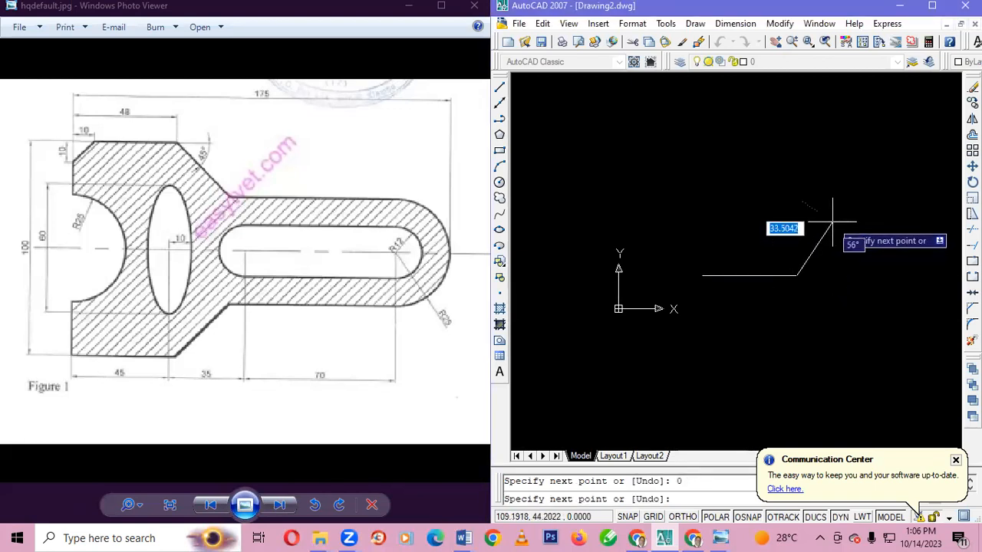
{"action": "key", "text": "Escape"}
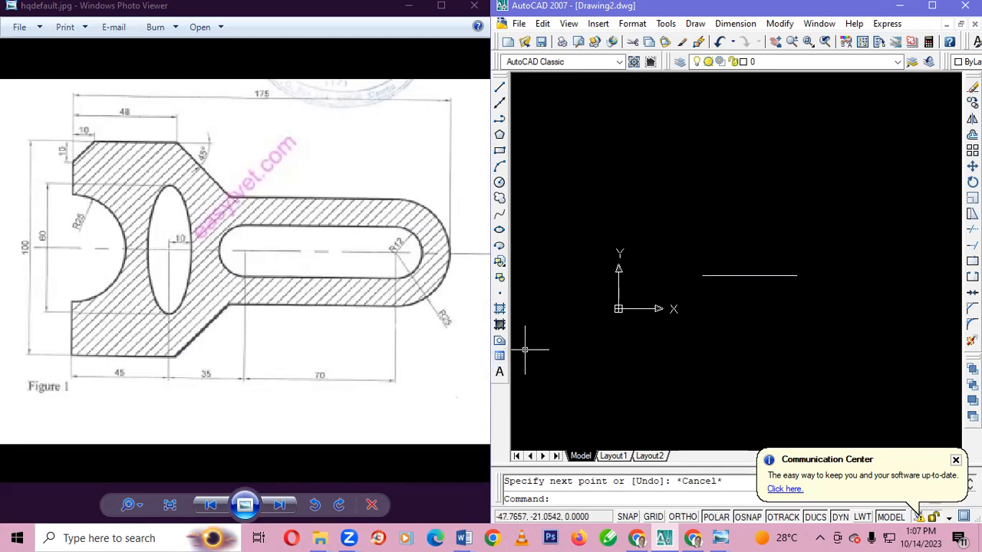
{"action": "left_click", "coordinate": [499, 87]}
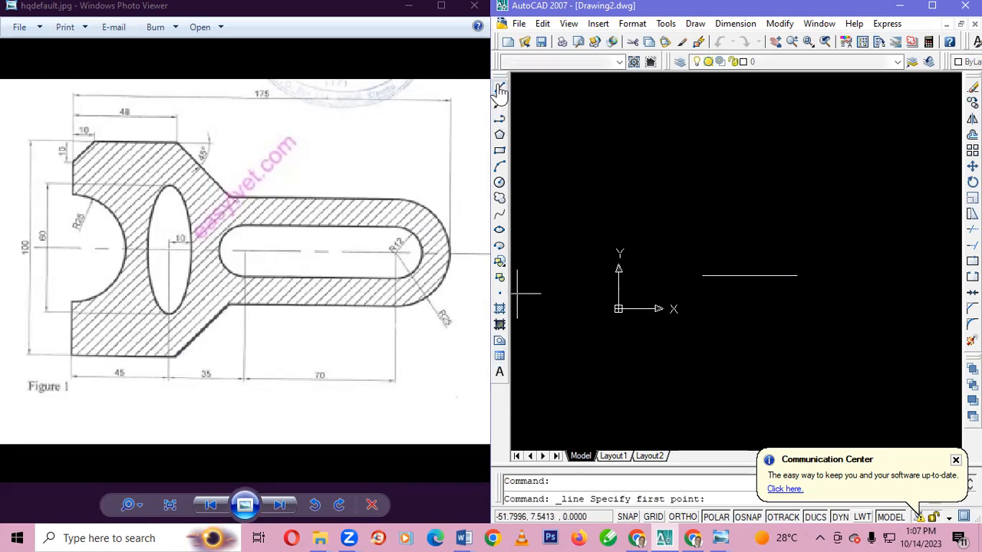
{"action": "left_click", "coordinate": [797, 275]}
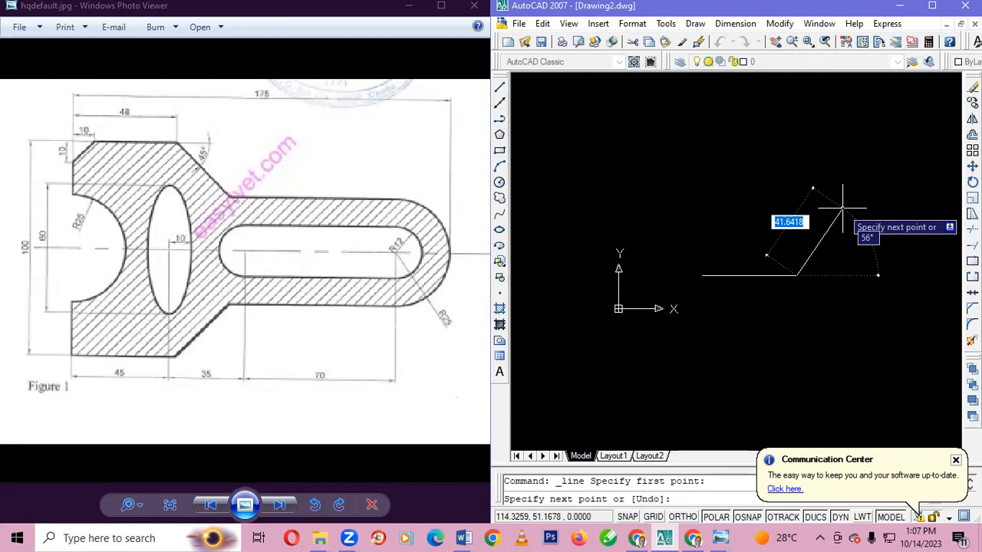
{"action": "key", "text": "Escape"}
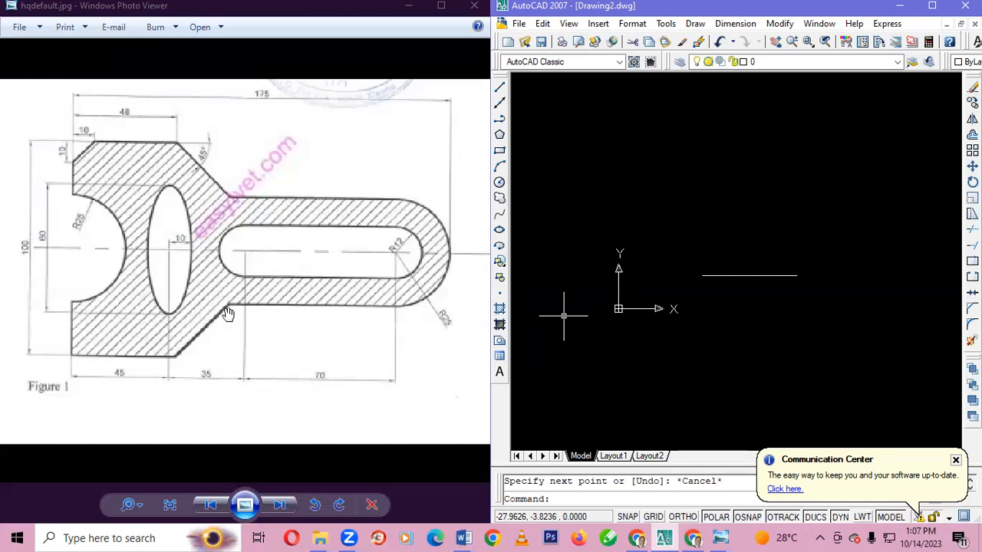
Draw a 20-unit line at 45° upward from the right end of the bottom edge
{"action": "left_click", "coordinate": [499, 87]}
{"action": "left_click", "coordinate": [797, 275]}
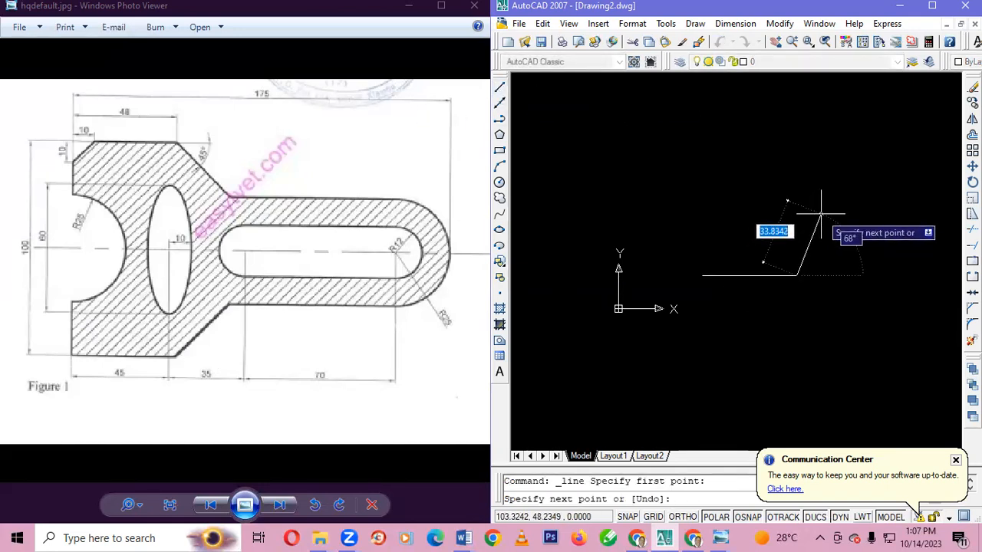
{"action": "type", "text": "20"}
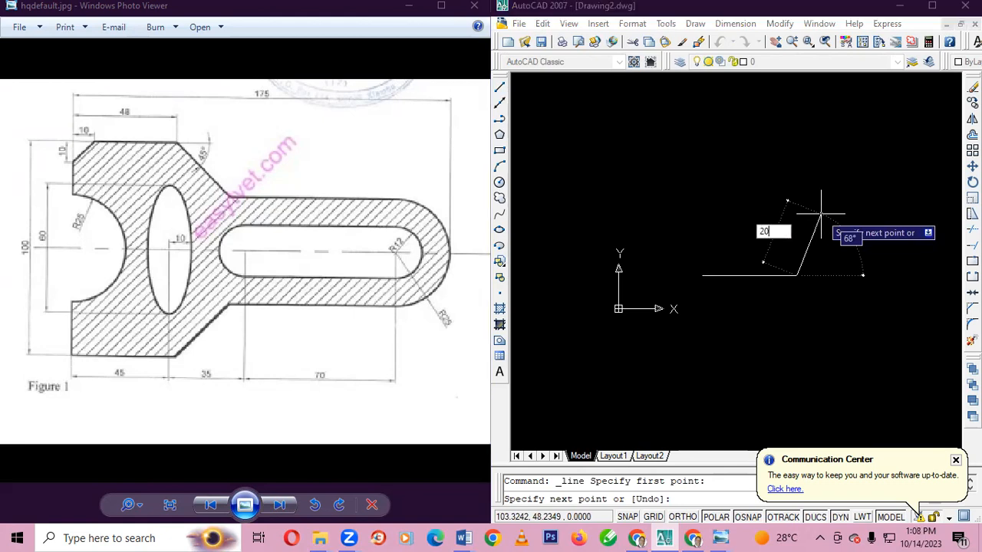
{"action": "key", "text": "Tab"}
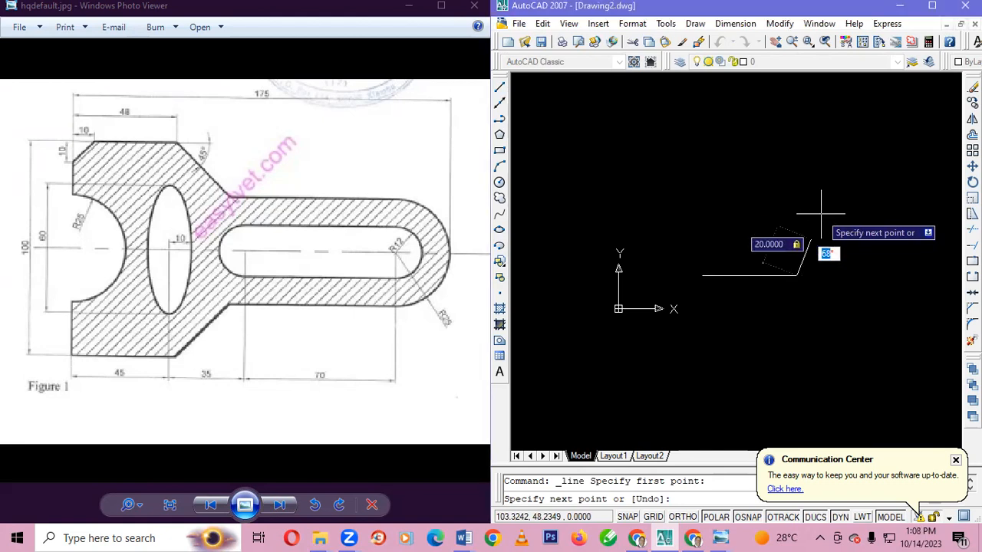
{"action": "type", "text": "45"}
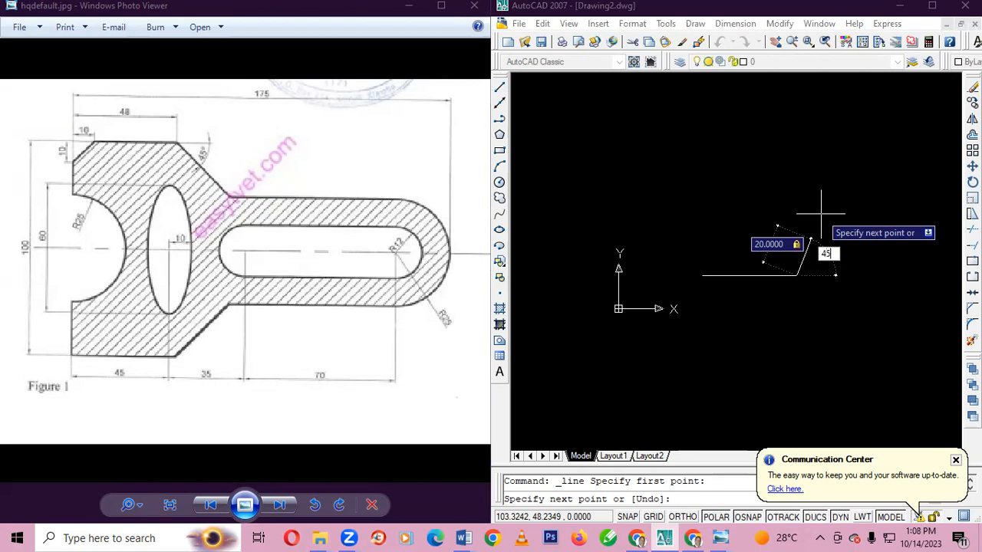
{"action": "key", "text": "Return"}
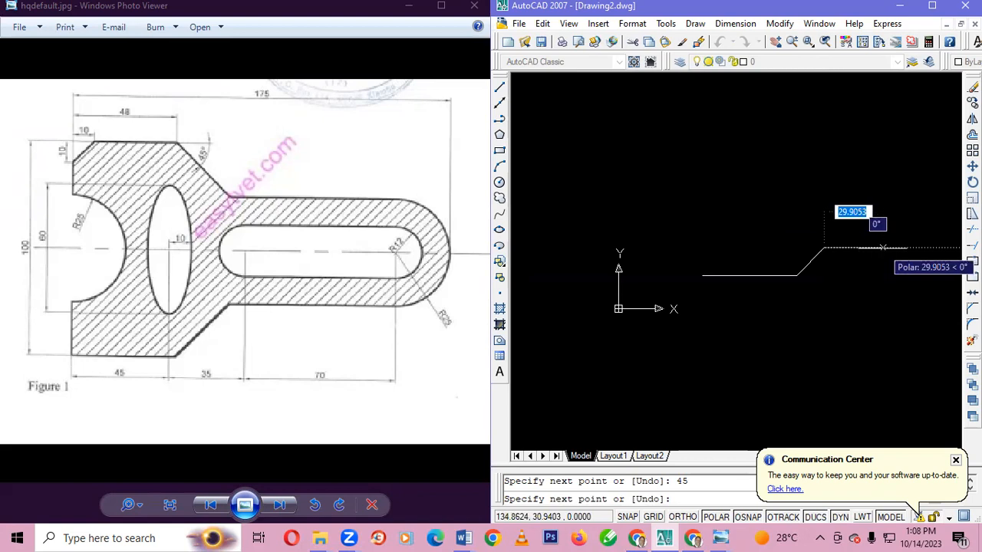
{"action": "key", "text": "Escape"}
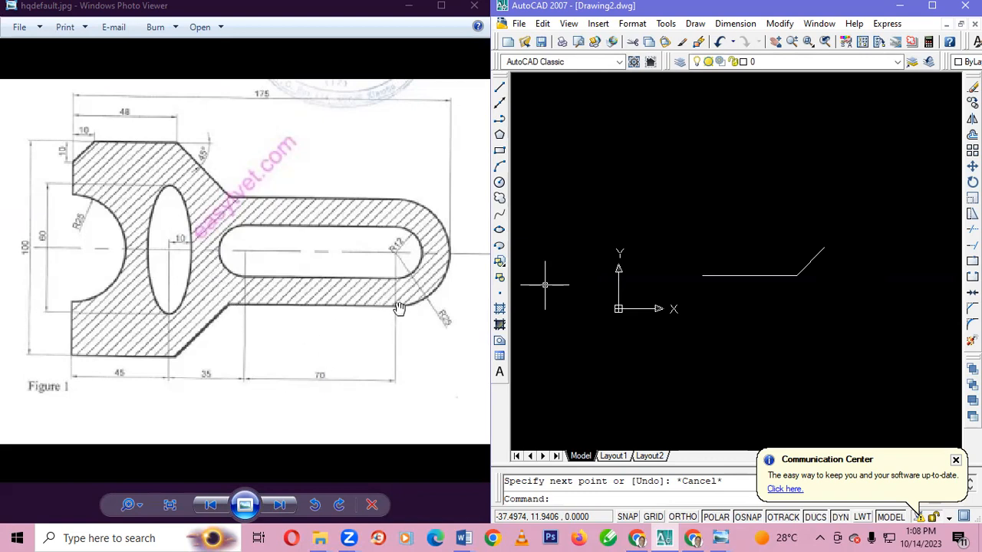
Dismiss the Communication Center notification and move all the drawn lines up and to the left, using the 45-unit line's right end as base point
{"action": "left_click", "coordinate": [501, 89]}
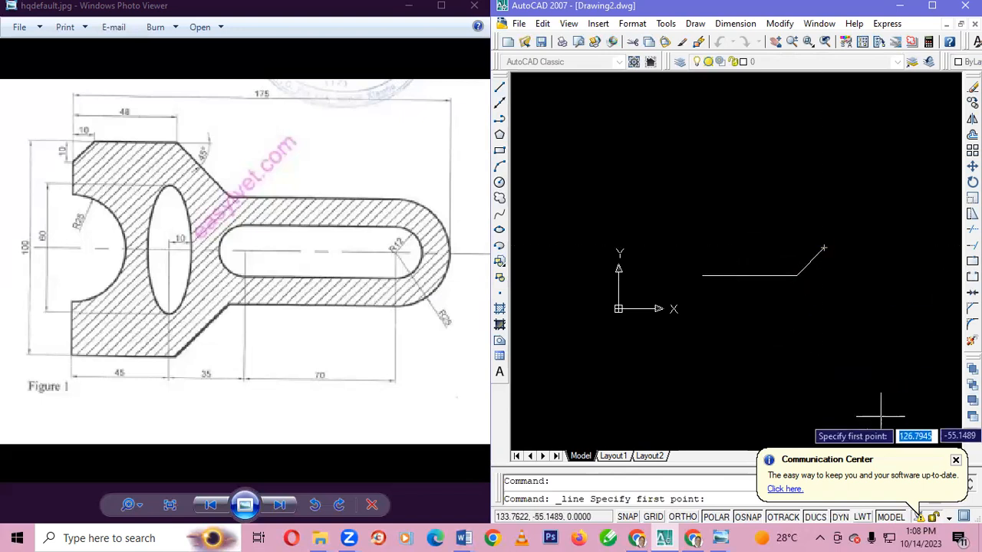
{"action": "left_click", "coordinate": [956, 460]}
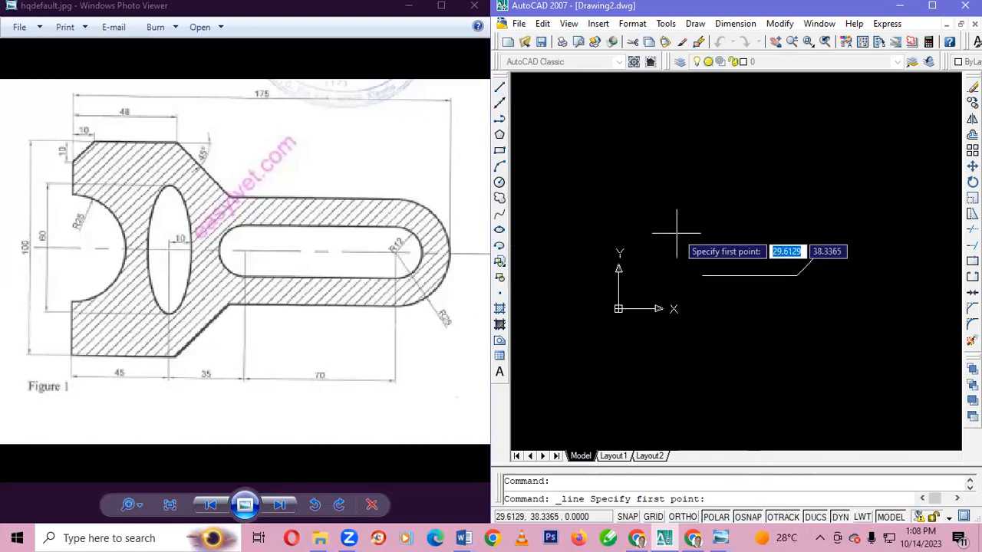
{"action": "key", "text": "ctrl+a"}
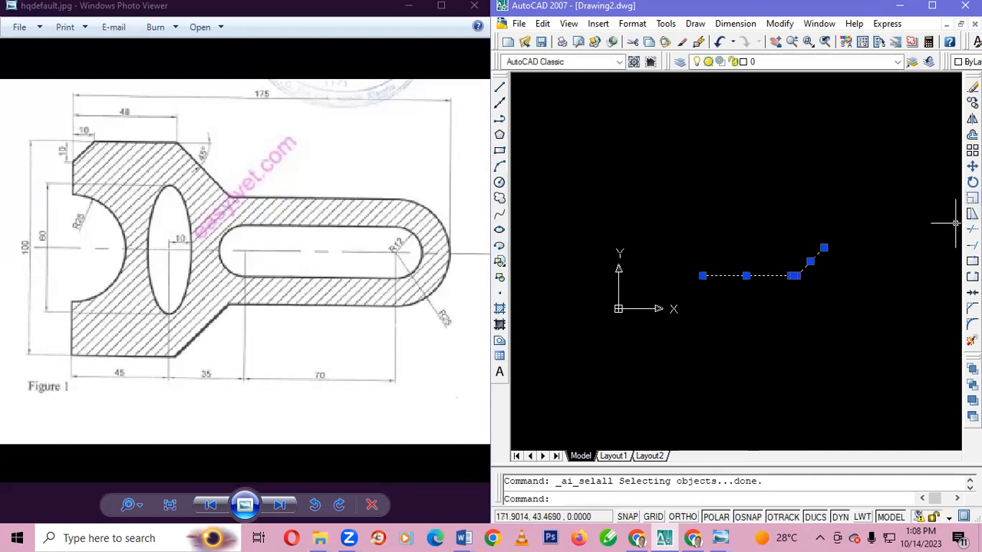
{"action": "left_click", "coordinate": [972, 165]}
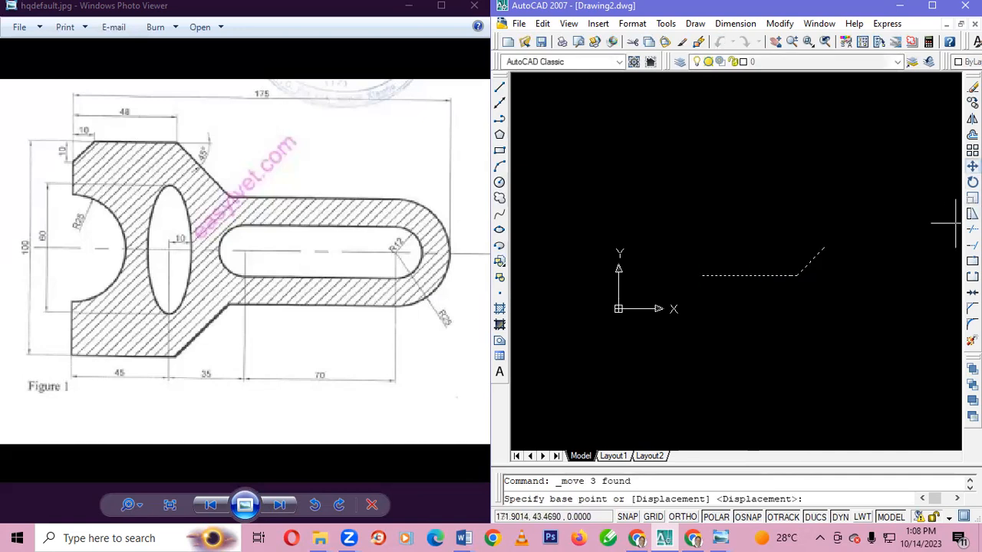
{"action": "left_click", "coordinate": [790, 275]}
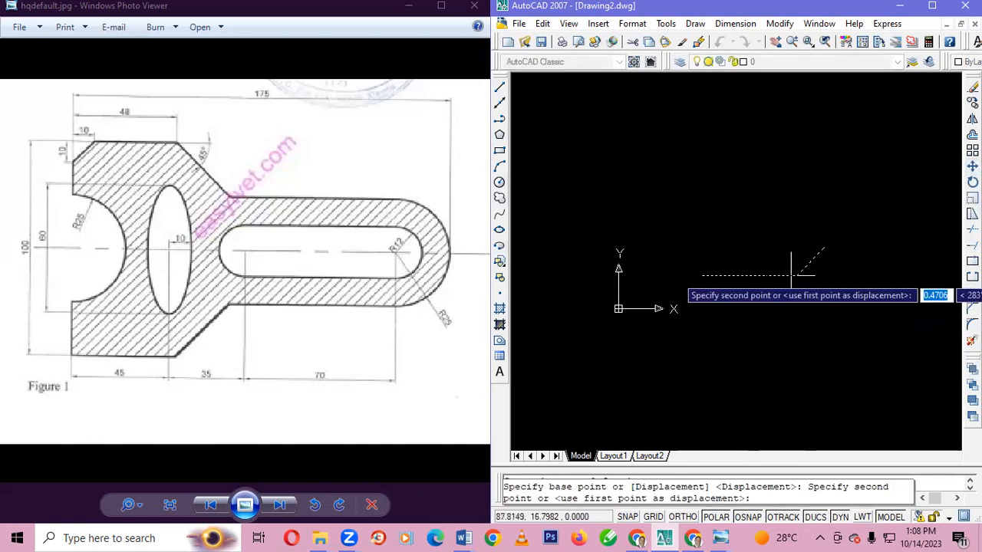
{"action": "left_click", "coordinate": [674, 227]}
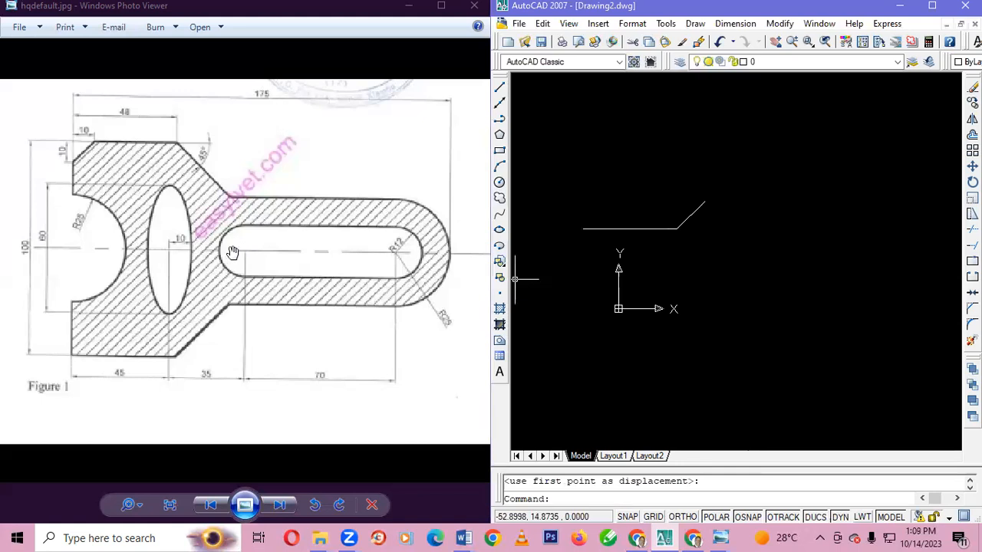
Draw a 12-unit horizontal line at 0° from the upper end of the 45° slanted line
{"action": "left_click", "coordinate": [499, 86]}
{"action": "left_click", "coordinate": [702, 201]}
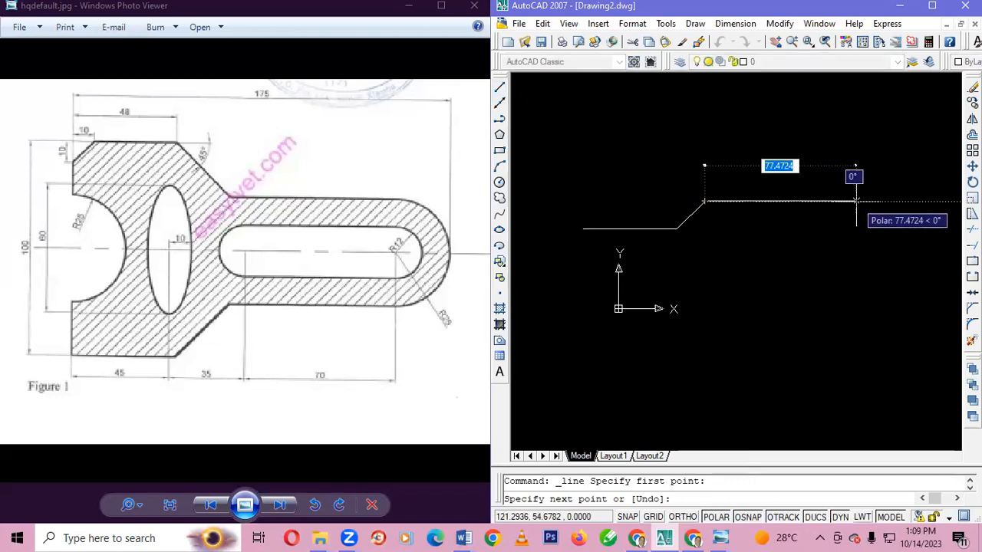
{"action": "type", "text": "12"}
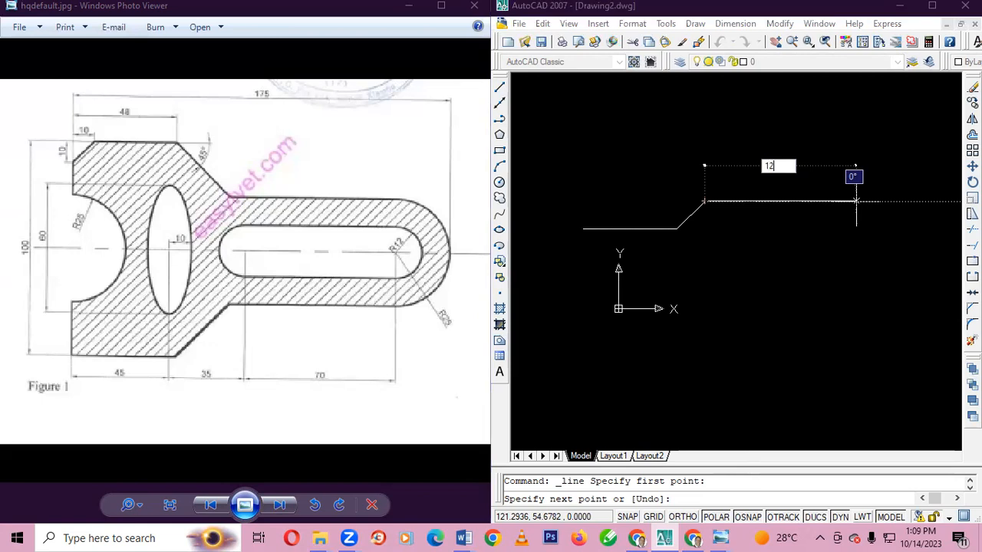
{"action": "key", "text": "Tab"}
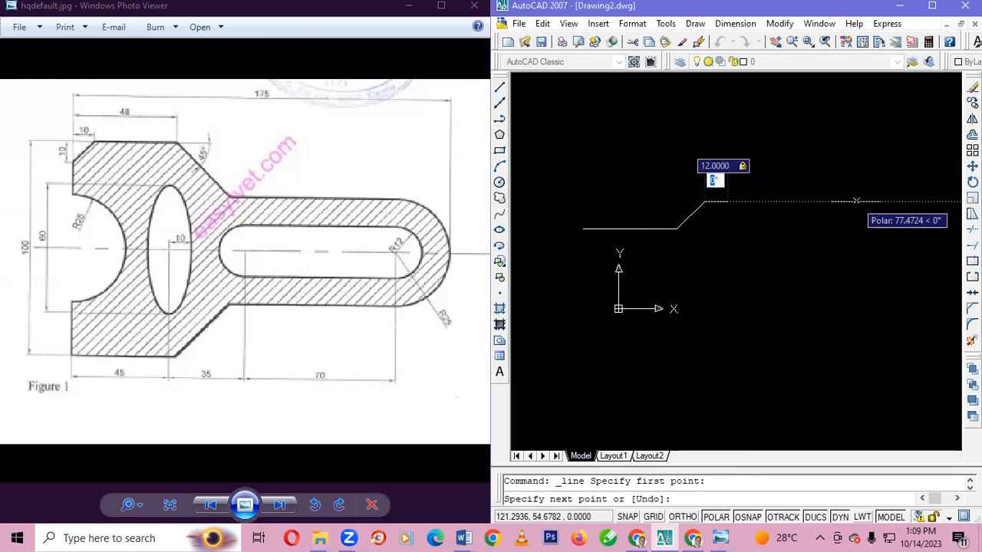
{"action": "type", "text": "0"}
{"action": "key", "text": "Return"}
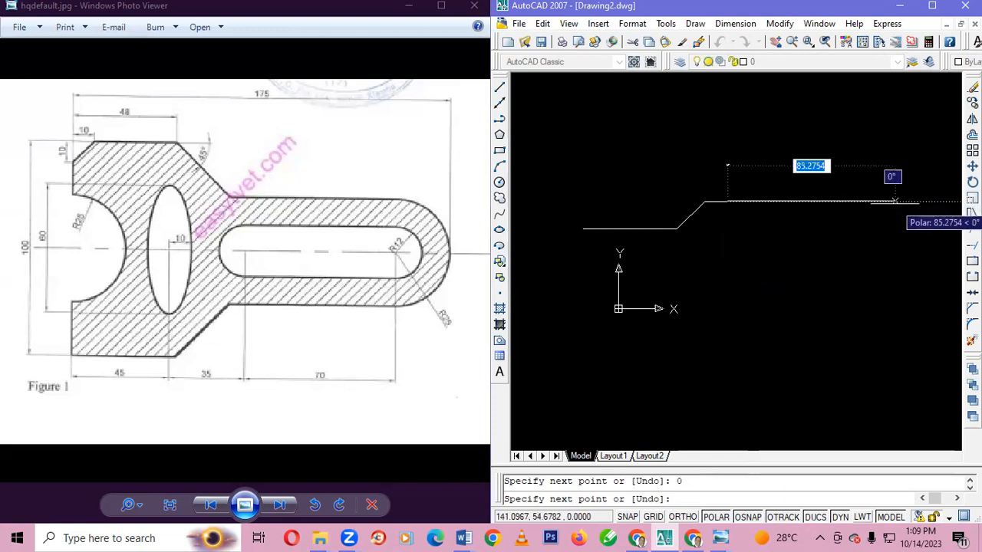
Continue the lower arm edge with a 70-unit line at 0° and end the line command
{"action": "type", "text": "70"}
{"action": "key", "text": "Tab"}
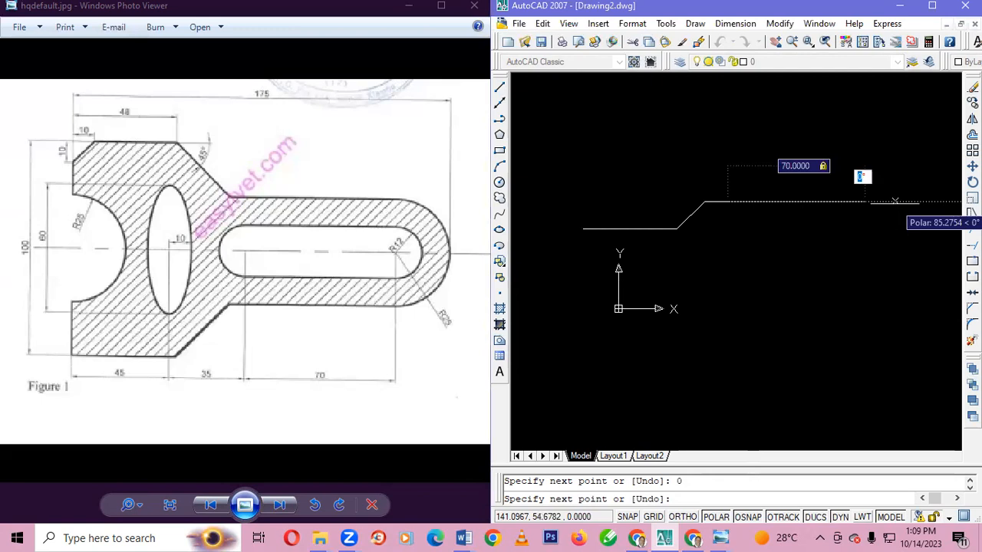
{"action": "type", "text": "0"}
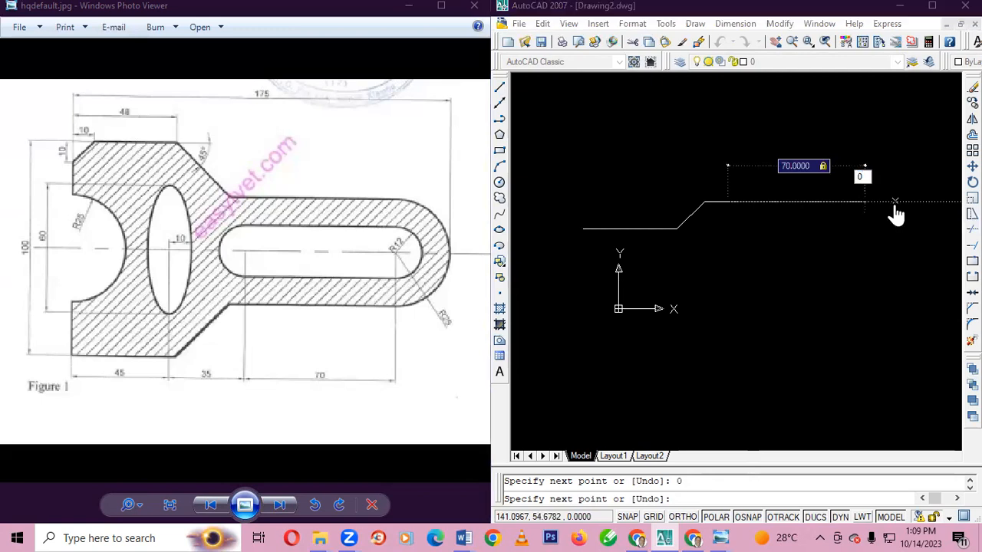
{"action": "key", "text": "Return"}
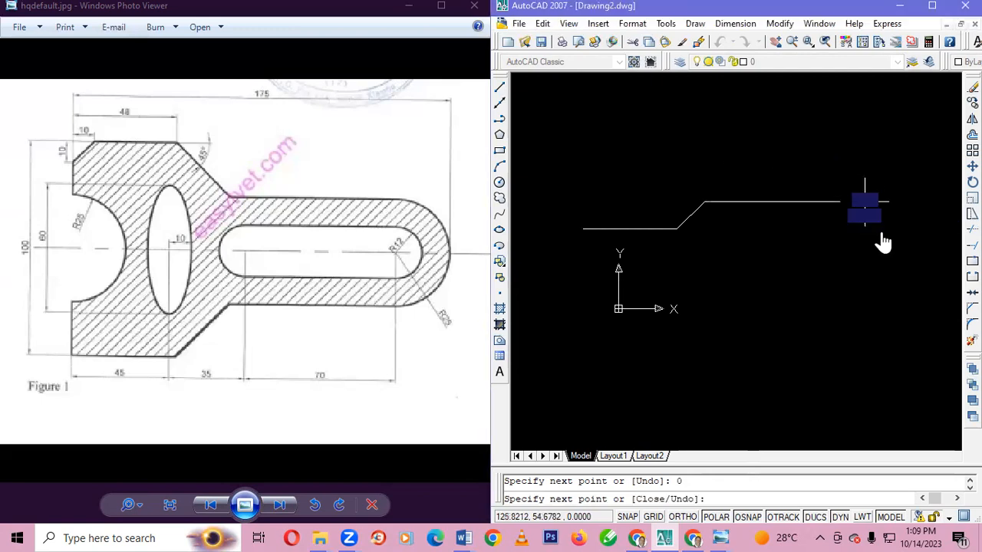
{"action": "key", "text": "Escape"}
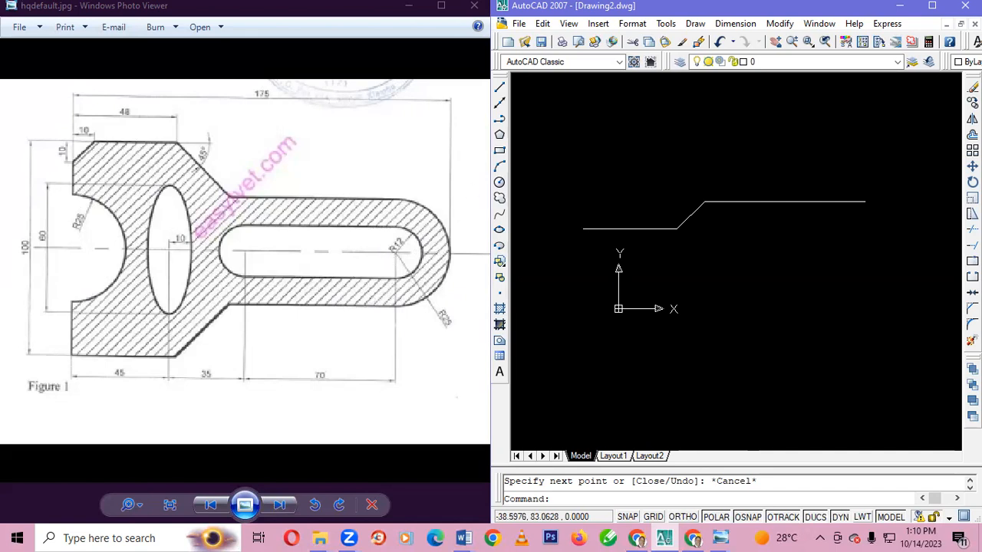
Draw a 25-unit vertical line at 90° upward from the right end of the 70-unit line
{"action": "left_click", "coordinate": [498, 88]}
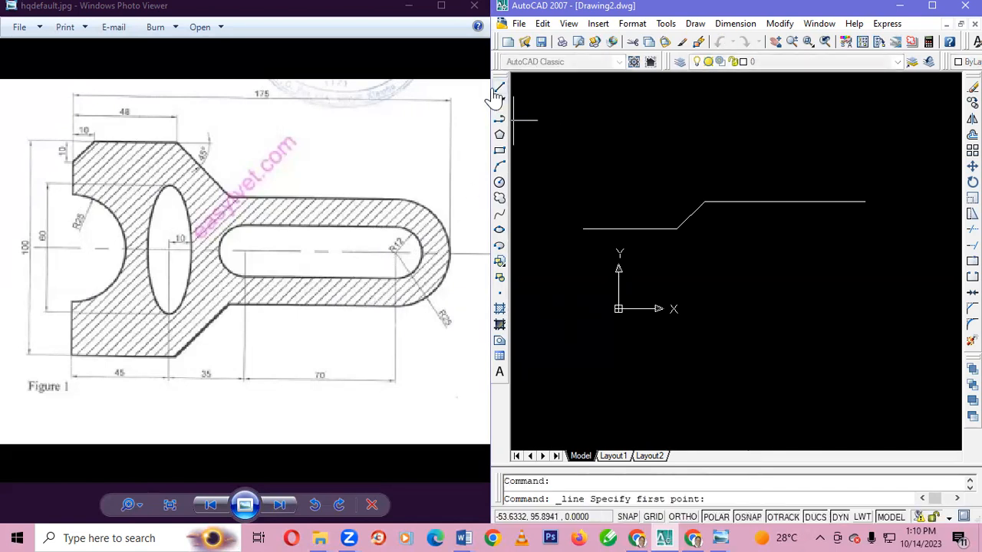
{"action": "left_click", "coordinate": [864, 201]}
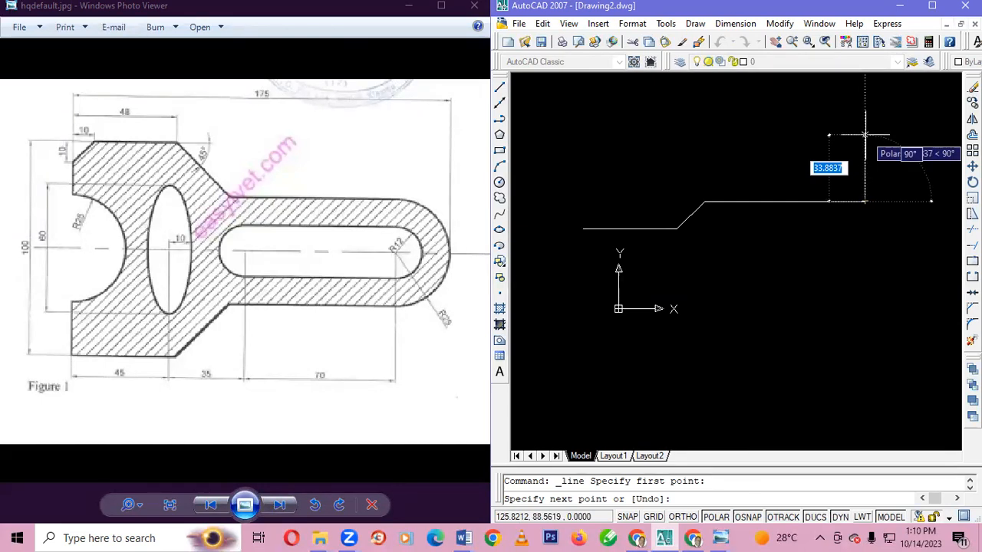
{"action": "type", "text": "25"}
{"action": "key", "text": "Tab"}
{"action": "type", "text": "90"}
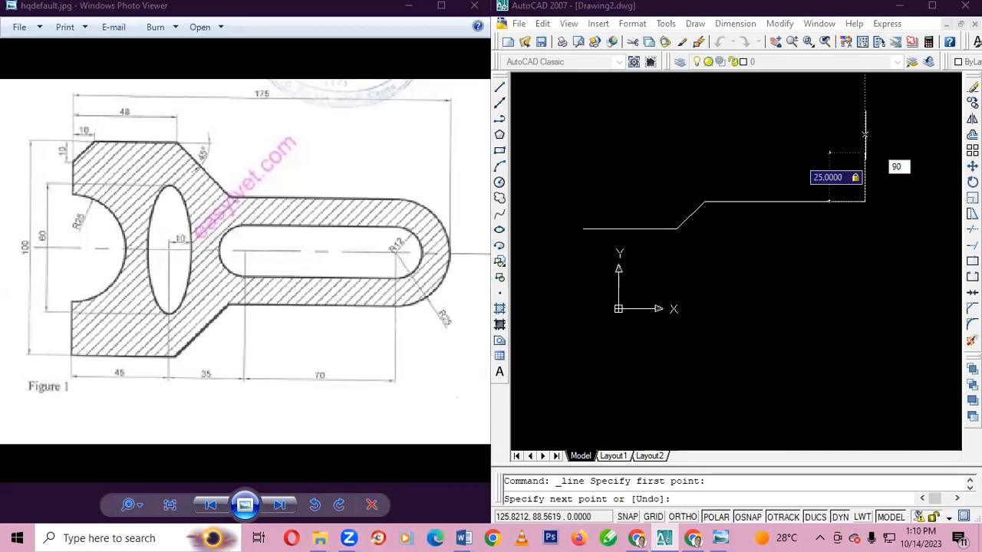
{"action": "key", "text": "Return"}
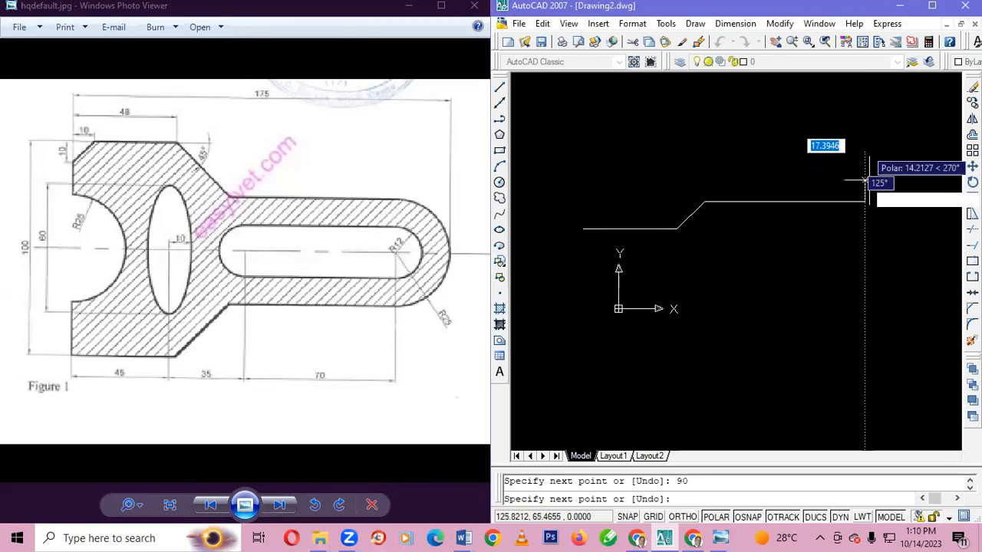
{"action": "key", "text": "Escape"}
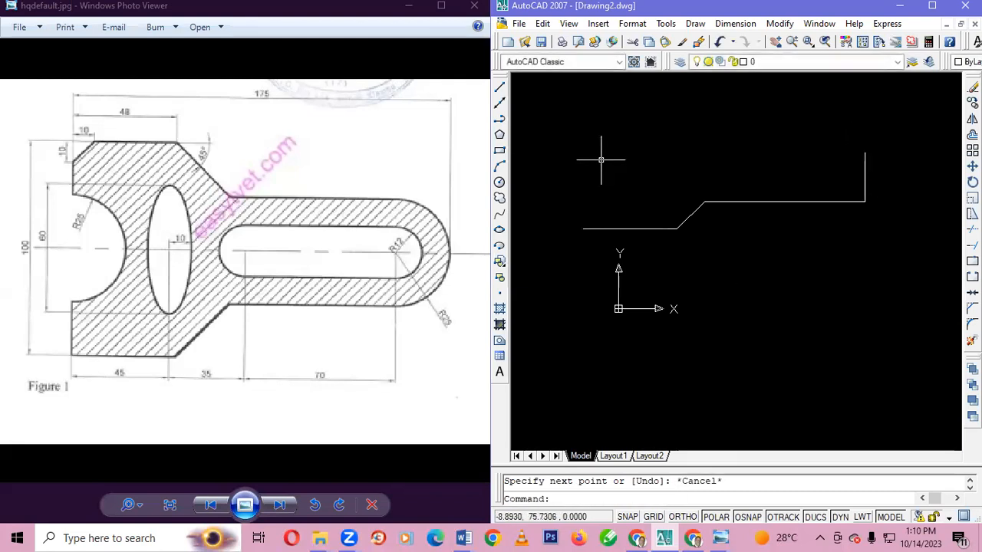
Draw a circle of radius 12 centred on the upper end of the 25-unit vertical line
{"action": "left_click", "coordinate": [499, 184]}
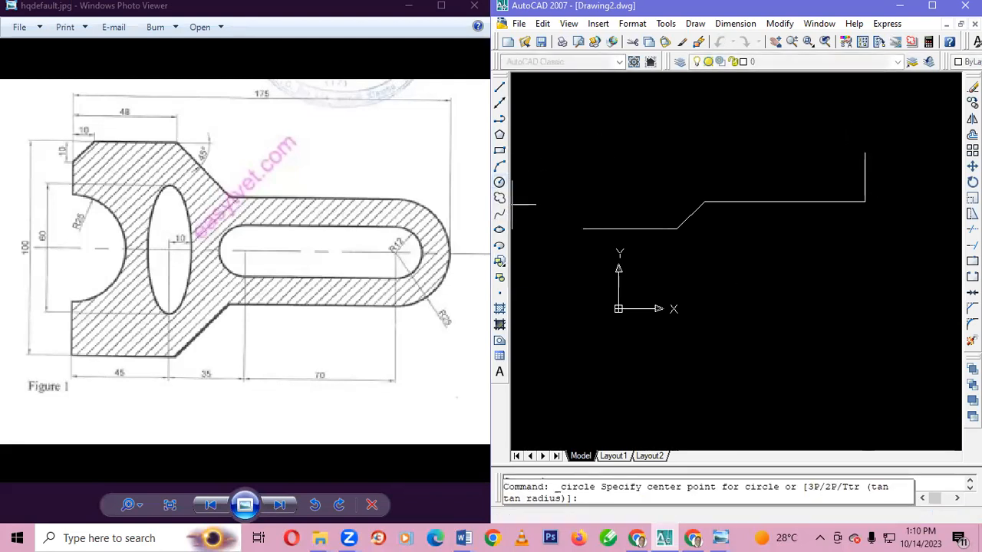
{"action": "left_click", "coordinate": [864, 152]}
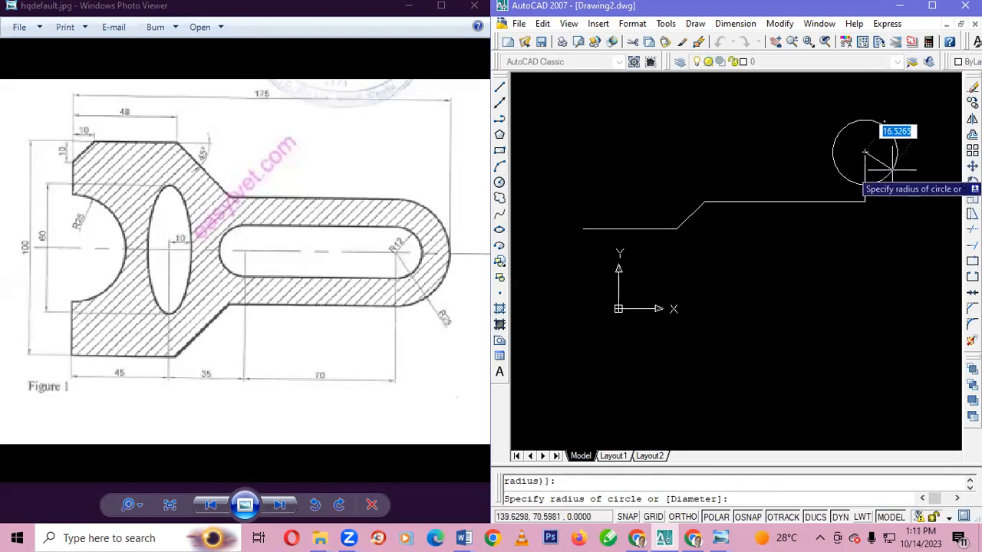
{"action": "type", "text": "12"}
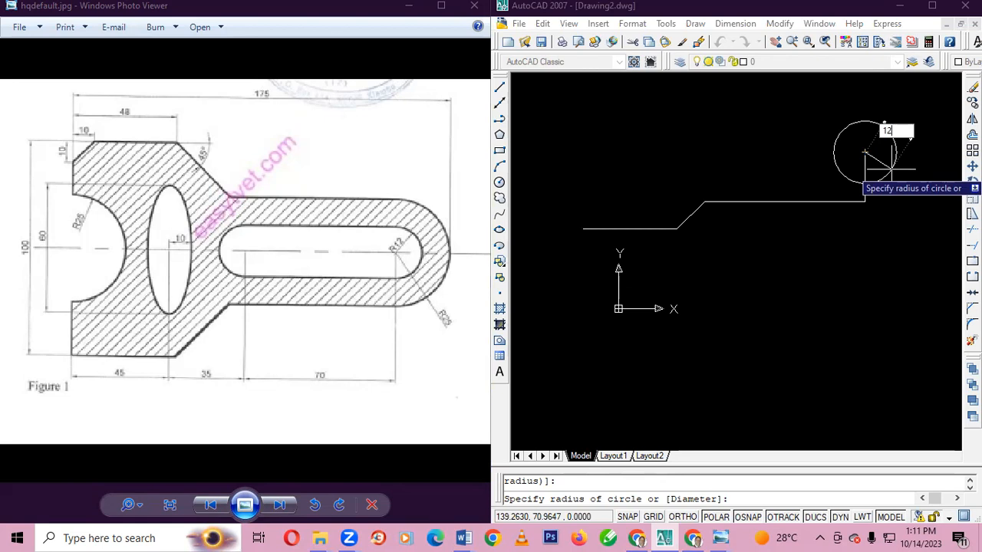
{"action": "key", "text": "Return"}
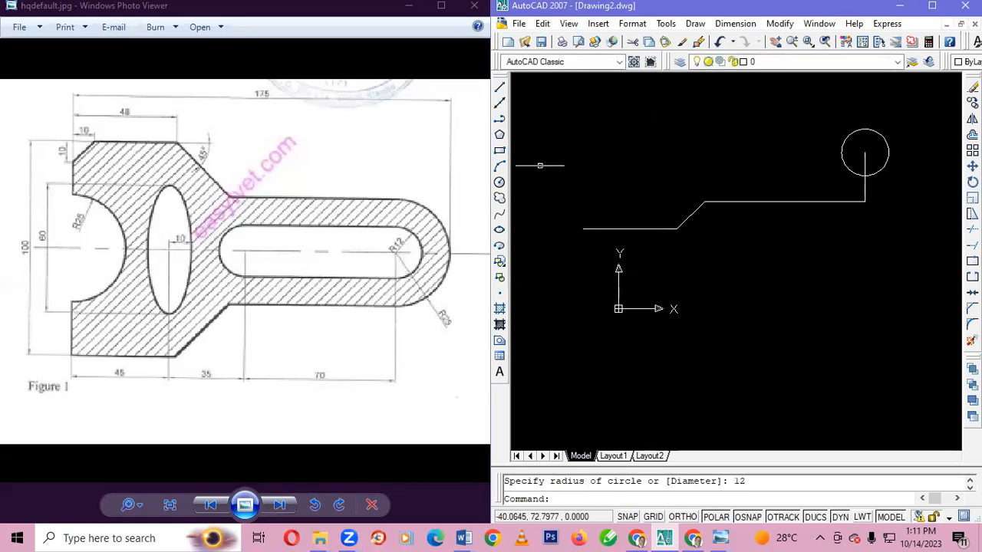
Draw a concentric circle of radius 25 around the radius-12 circle
{"action": "left_click", "coordinate": [499, 182]}
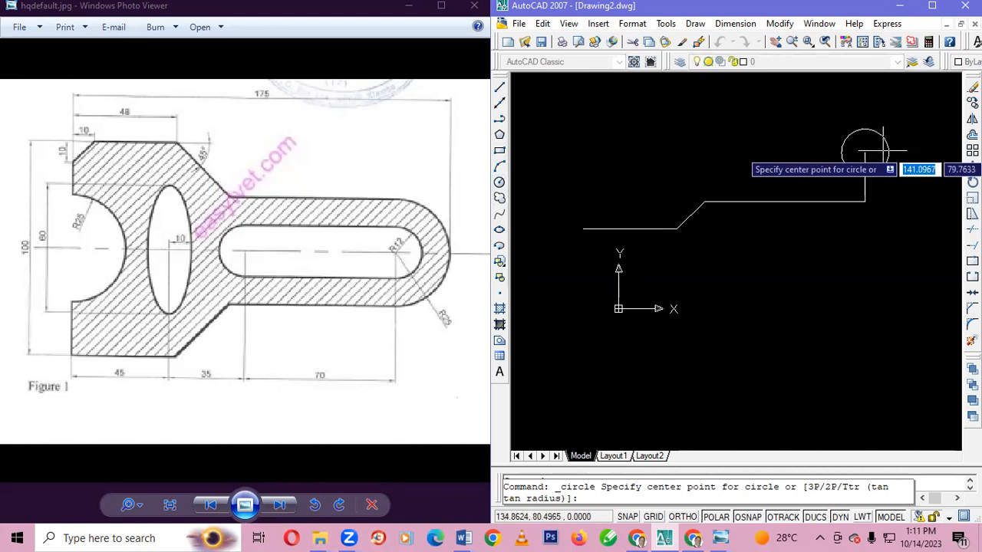
{"action": "left_click", "coordinate": [864, 153]}
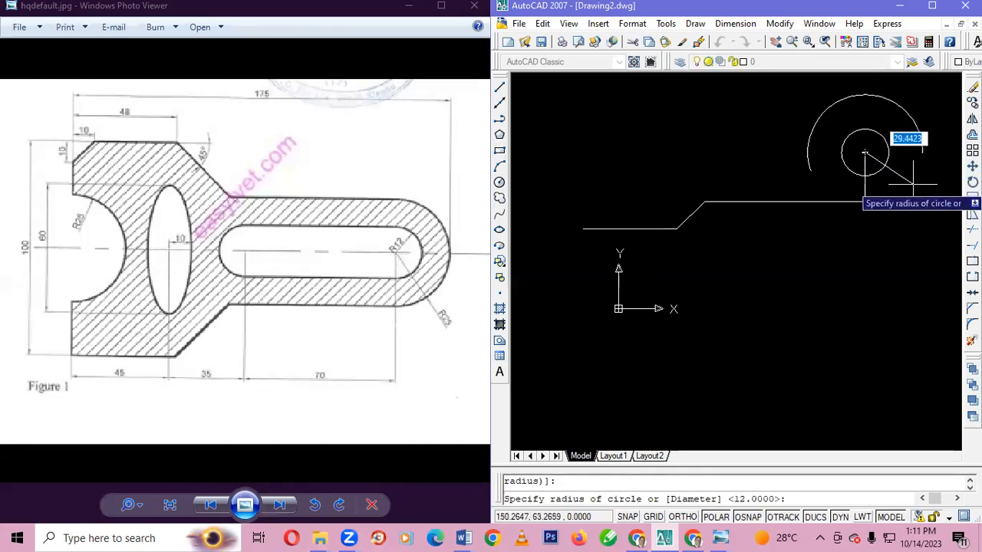
{"action": "type", "text": "24"}
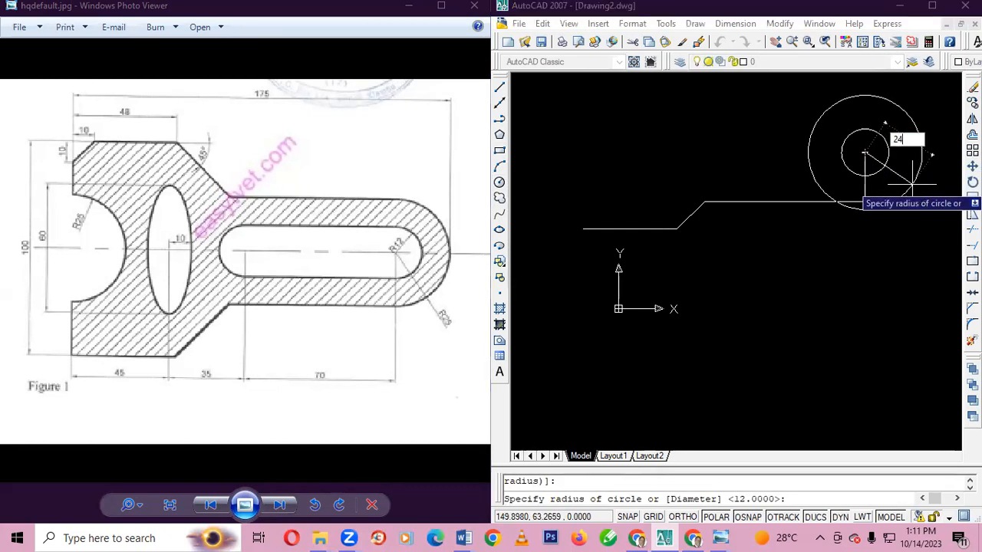
{"action": "key", "text": "BackSpace"}
{"action": "type", "text": "5"}
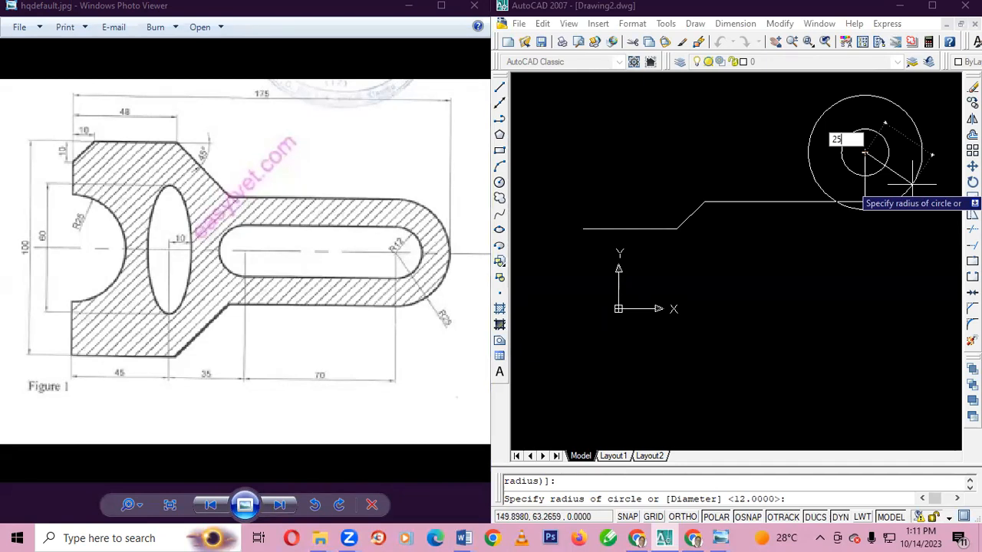
{"action": "key", "text": "Return"}
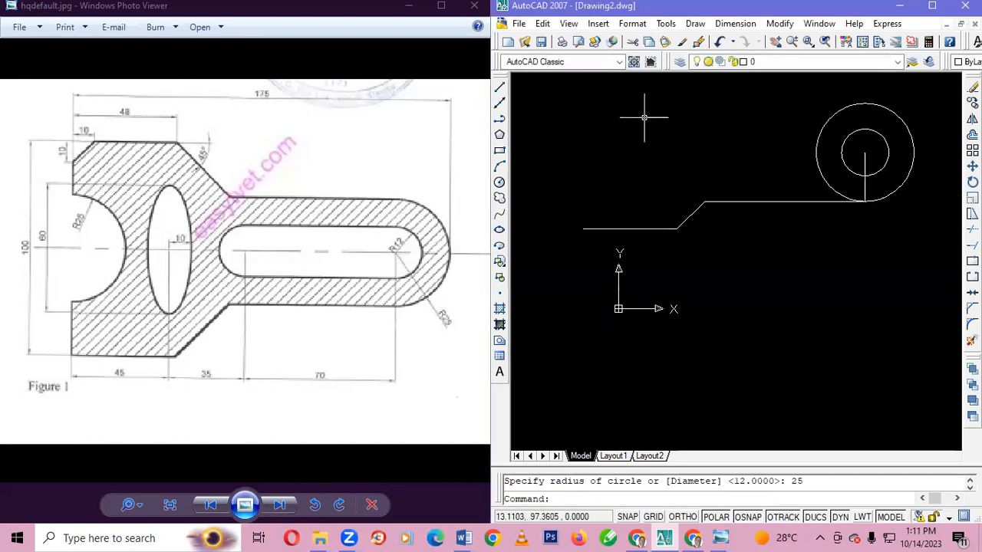
Draw a vertical line from the circles' centre up to the top of the radius-25 circle
{"action": "left_click", "coordinate": [502, 89]}
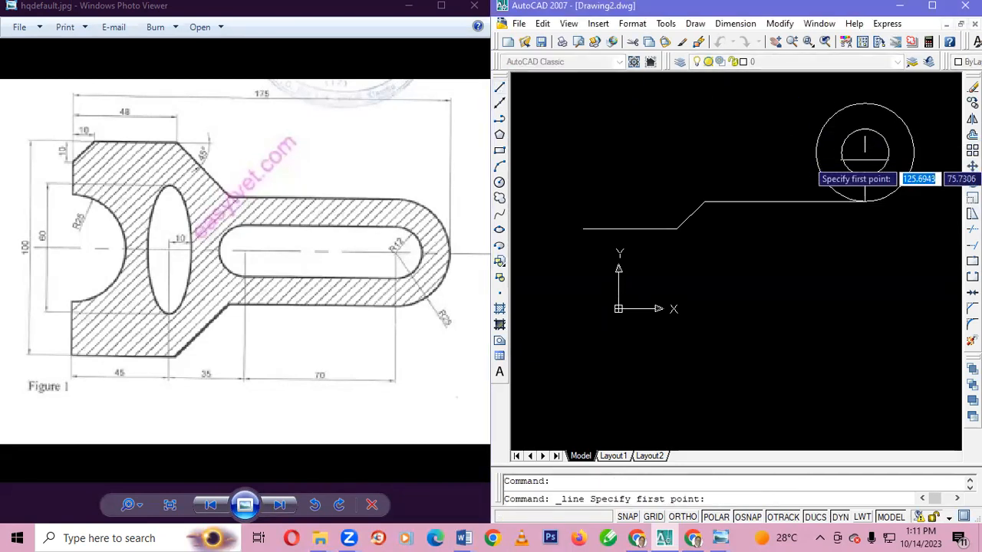
{"action": "left_click", "coordinate": [864, 152]}
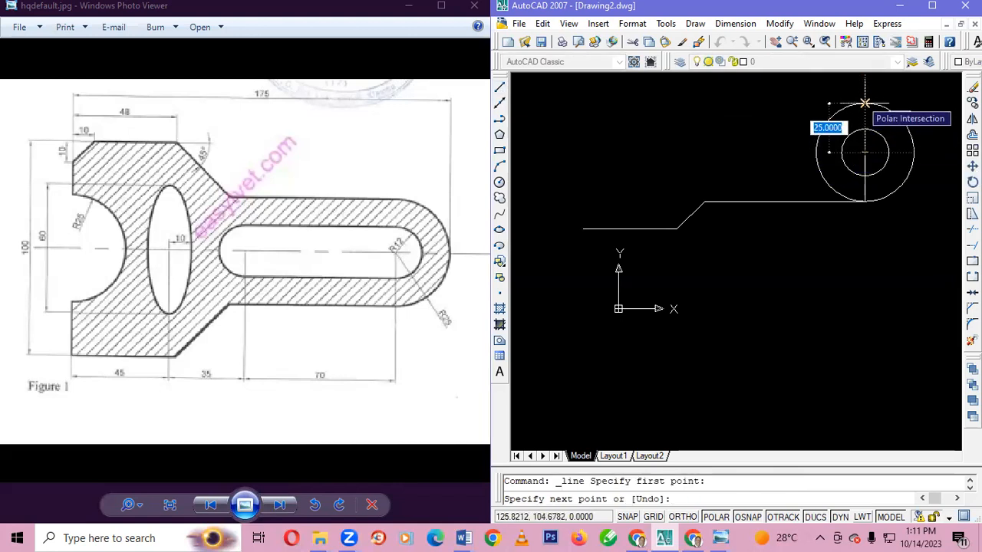
{"action": "left_click", "coordinate": [864, 103]}
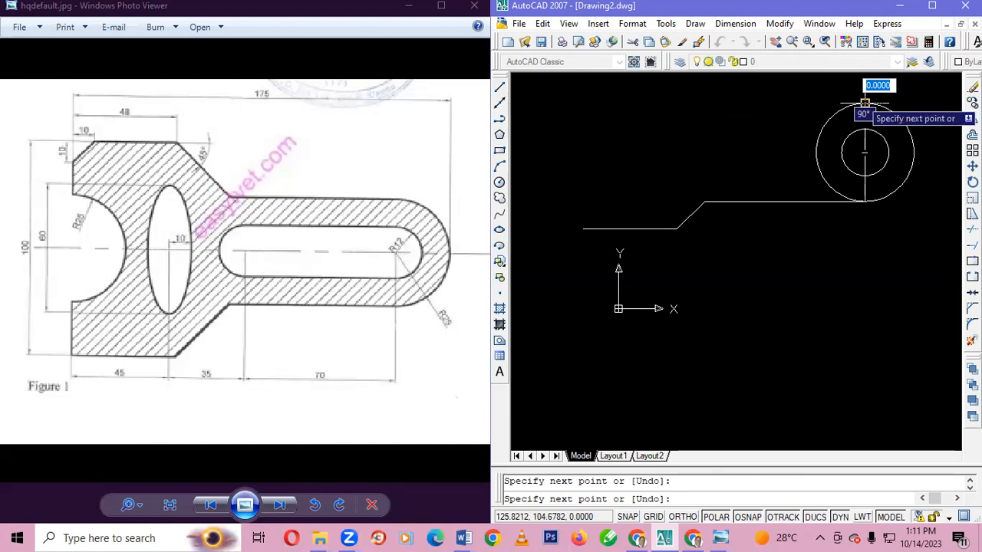
{"action": "key", "text": "Escape"}
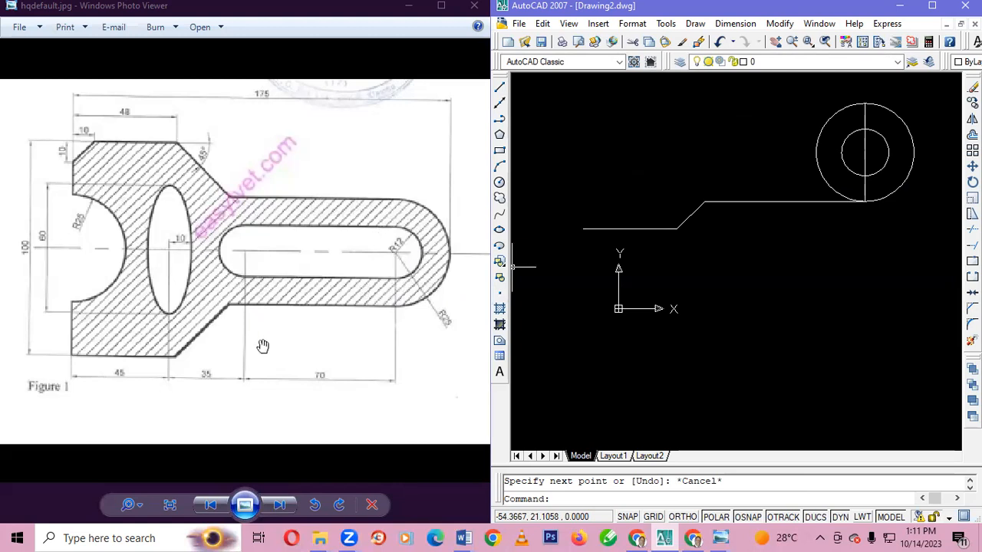
Draw a 70-unit line at 180° from the top of the radius-25 circle as the arm's upper edge
{"action": "left_click", "coordinate": [499, 90]}
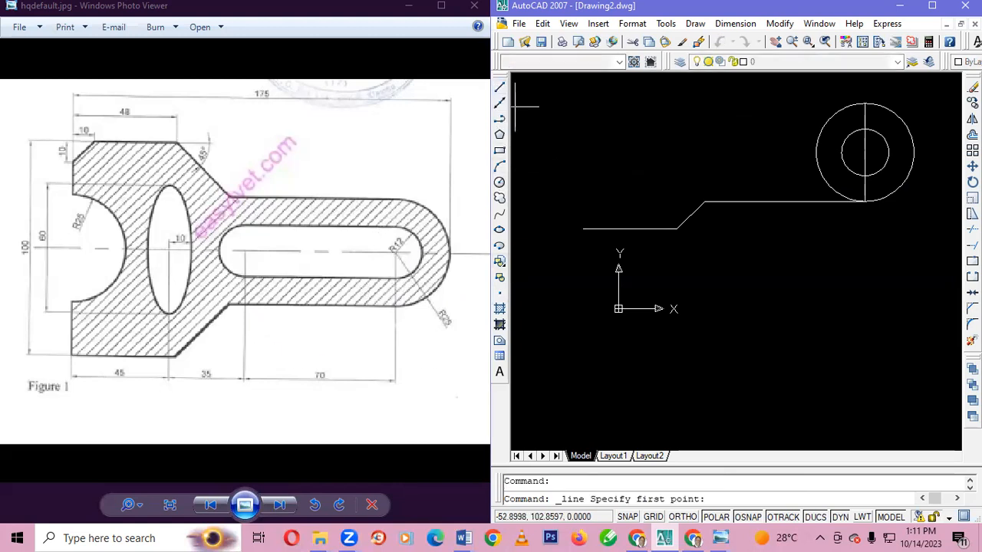
{"action": "left_click", "coordinate": [864, 103]}
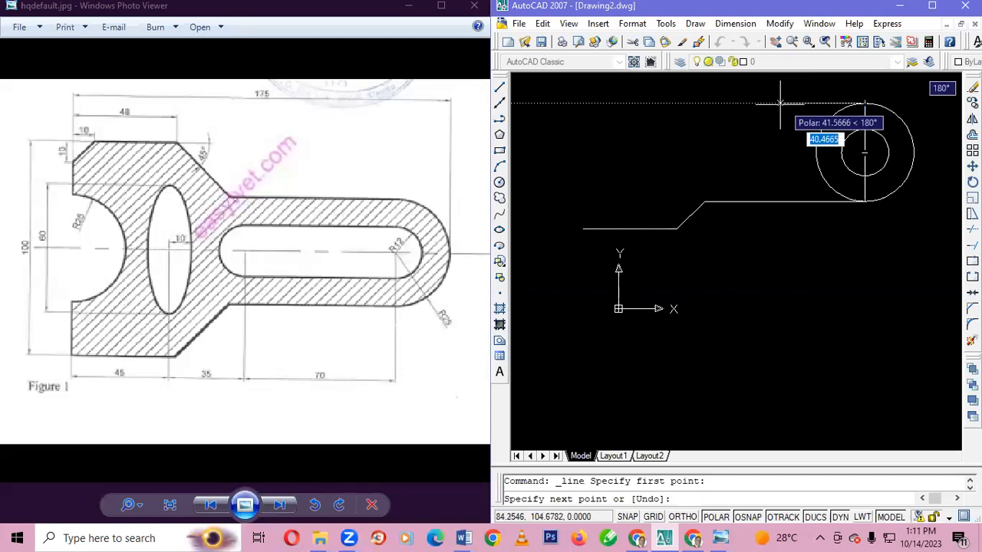
{"action": "type", "text": "70"}
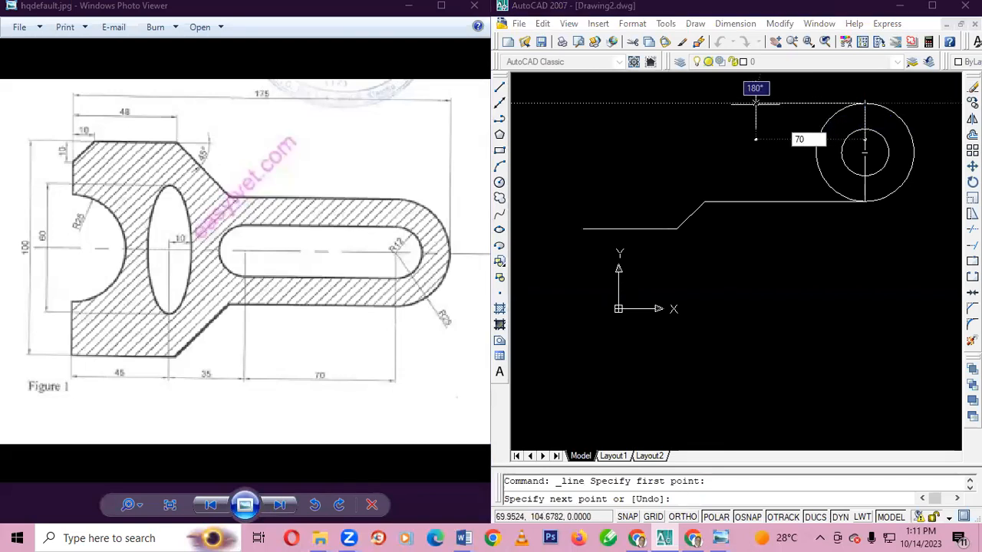
{"action": "key", "text": "Tab"}
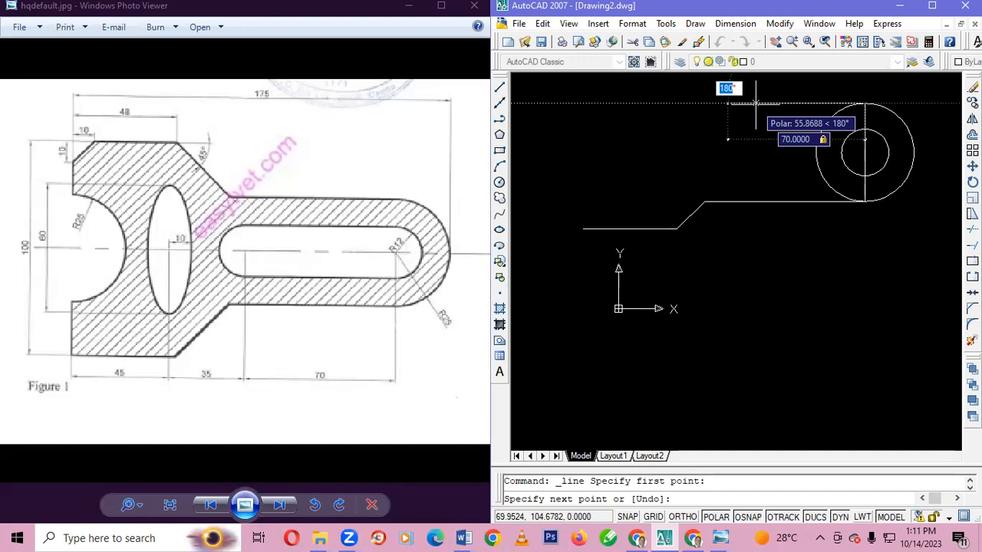
{"action": "type", "text": "18"}
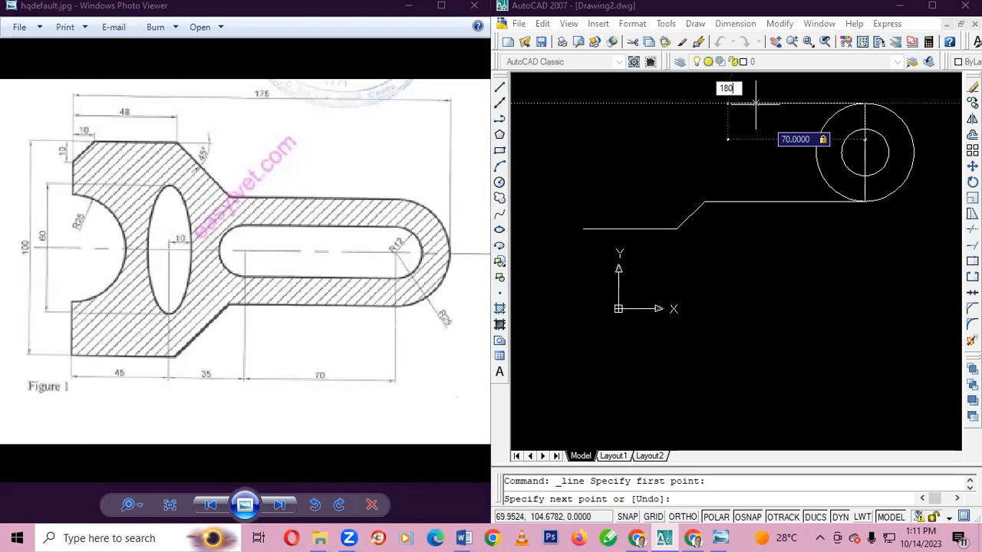
{"action": "type", "text": "0"}
{"action": "key", "text": "Return"}
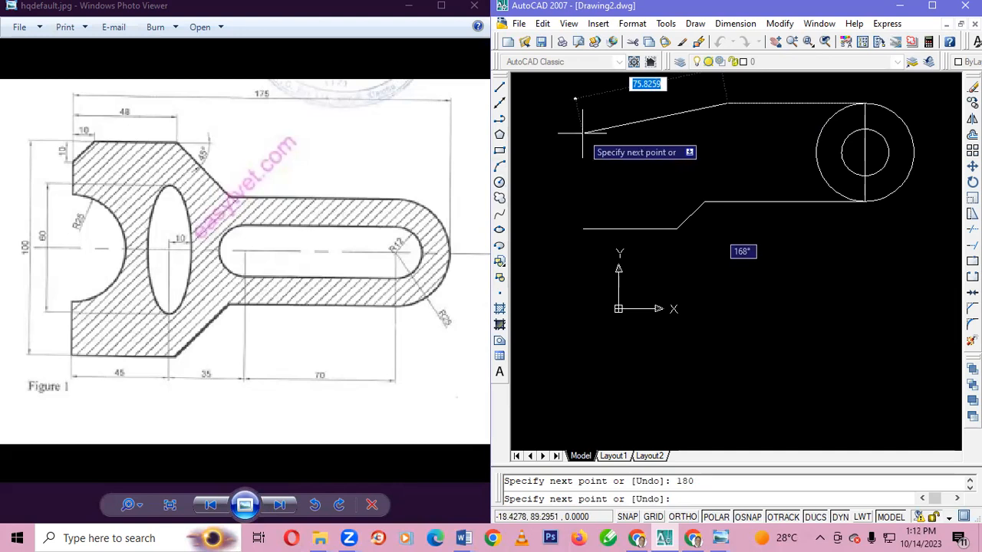
{"action": "key", "text": "Escape"}
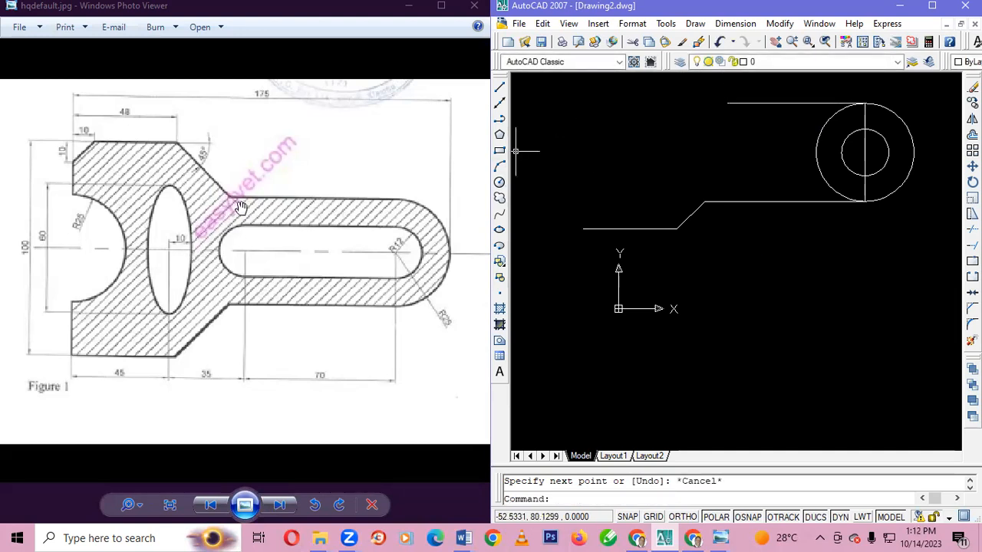
Extend the arm's upper edge from its left end with a 12-unit line at 180°
{"action": "left_click", "coordinate": [499, 91]}
{"action": "left_click", "coordinate": [727, 103]}
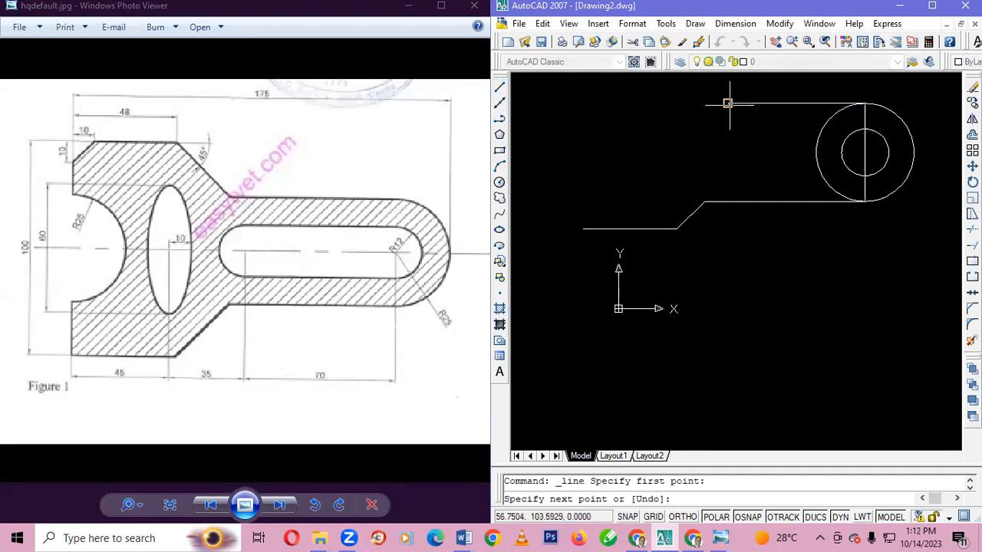
{"action": "type", "text": "12"}
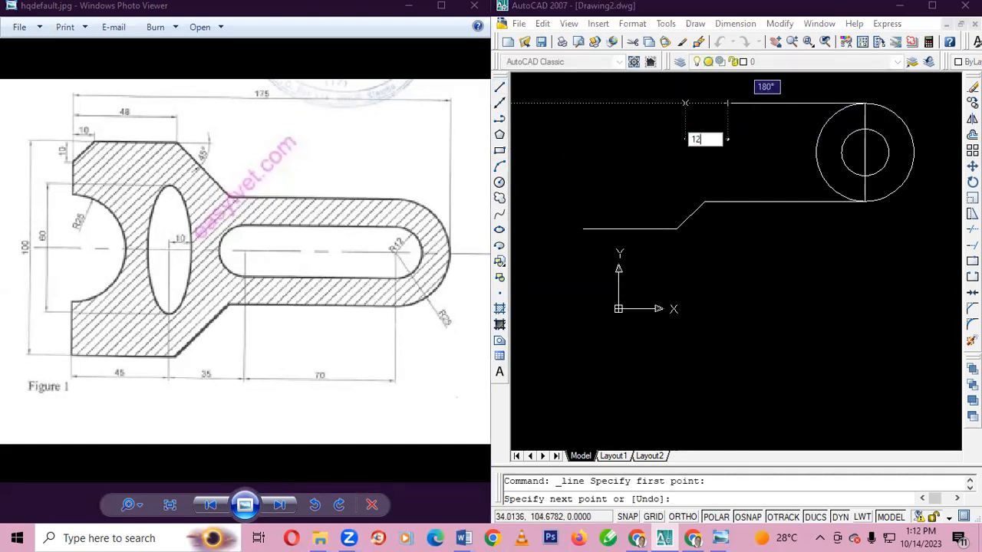
{"action": "key", "text": "Tab"}
{"action": "type", "text": "18"}
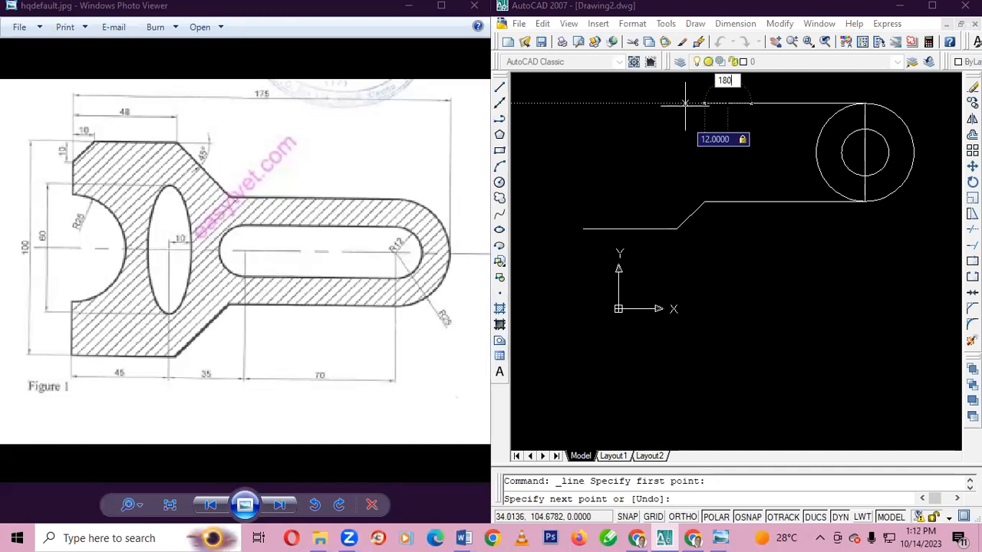
{"action": "key", "text": "Return"}
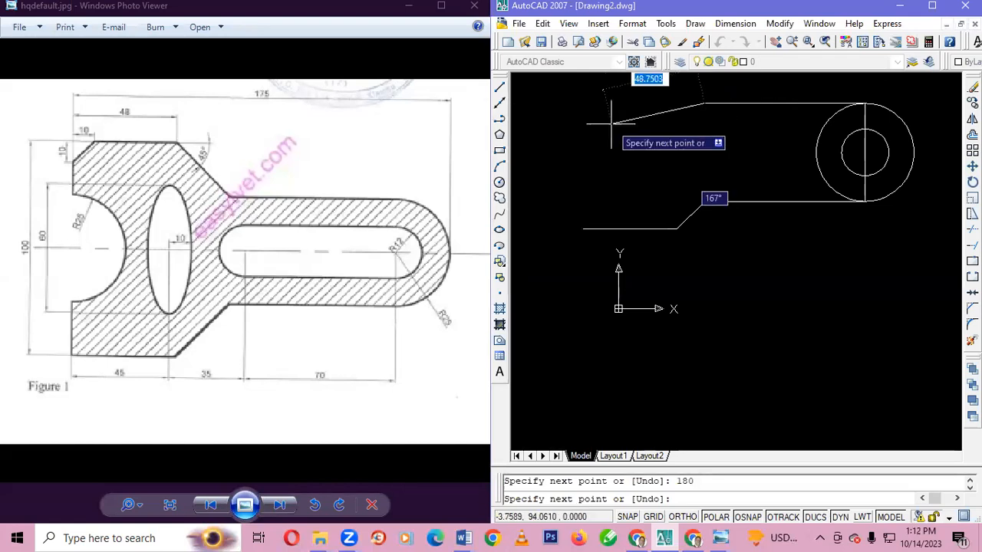
{"action": "key", "text": "Escape"}
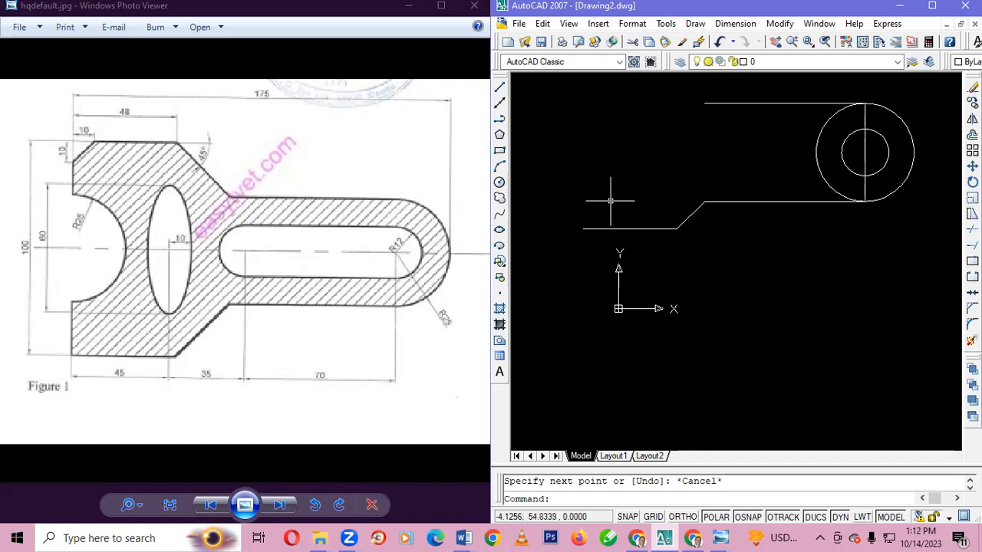
Move the whole drawing about 20 units down and slightly right, using the bottom of the radius-25 circle as base point
{"action": "key", "text": "ctrl+a"}
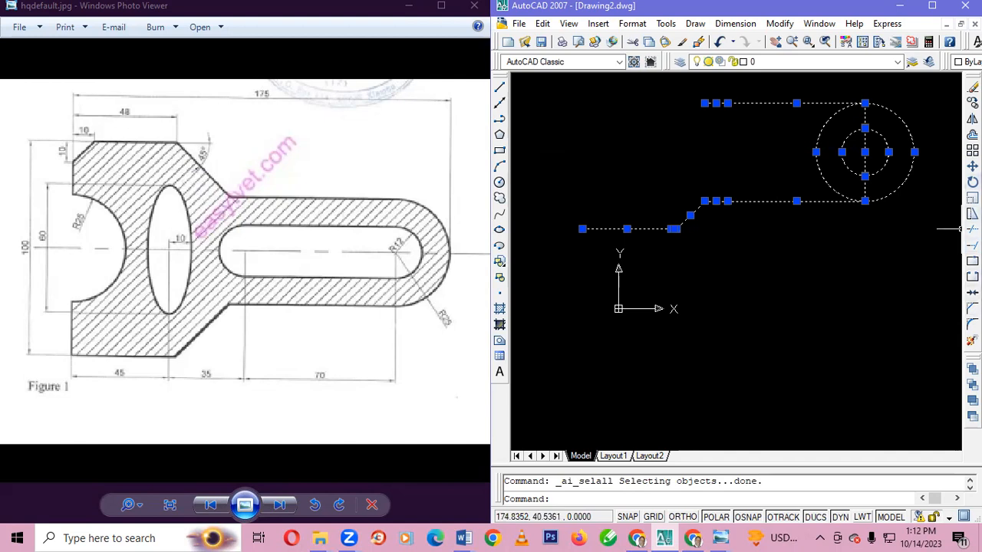
{"action": "left_click", "coordinate": [972, 166]}
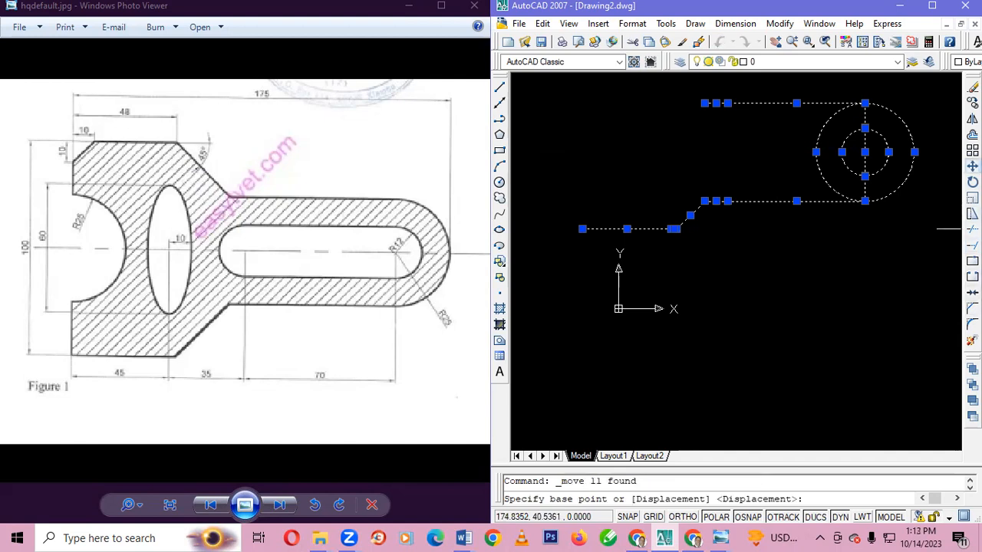
{"action": "left_click", "coordinate": [865, 201]}
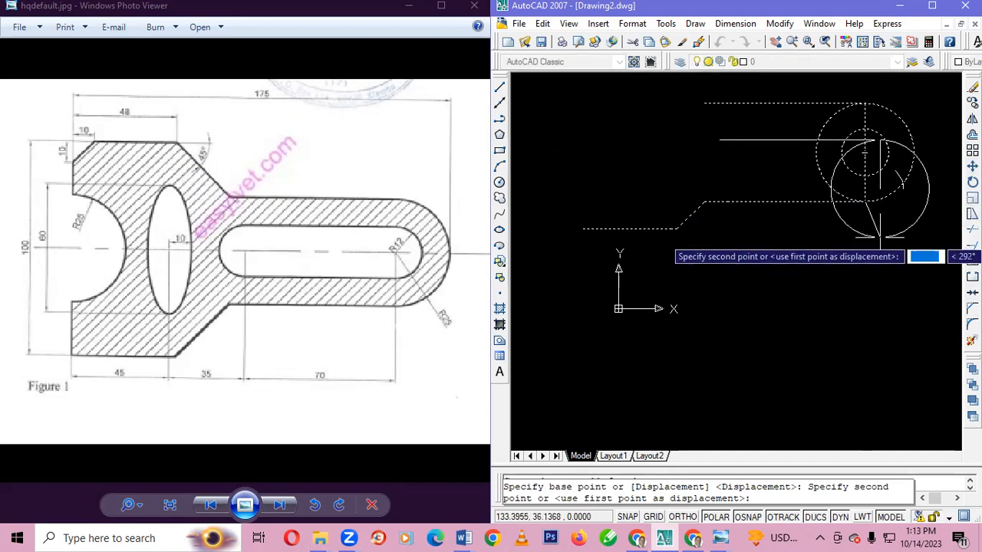
{"action": "left_click", "coordinate": [880, 237]}
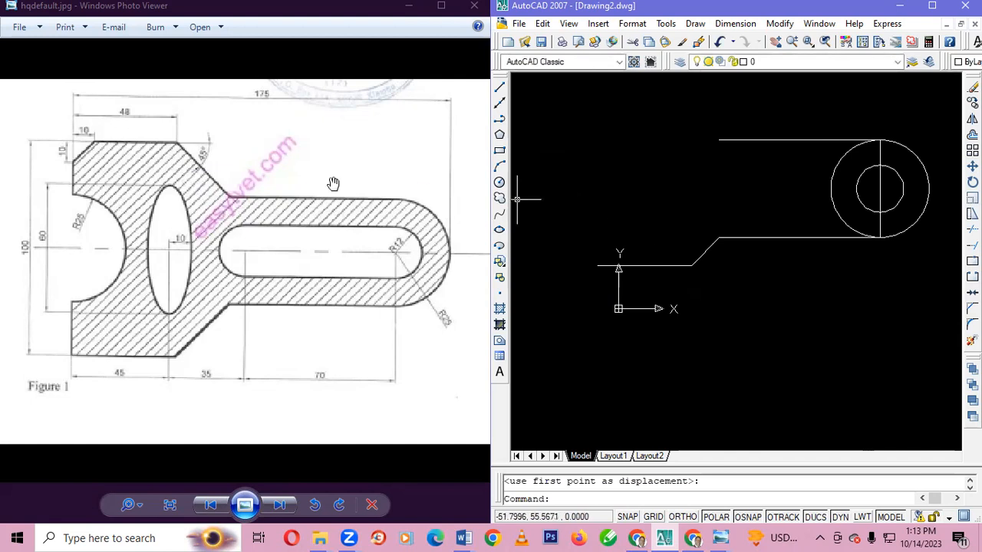
Draw a 20-unit slanted line at 135° from the left end of the arm's upper edge
{"action": "left_click", "coordinate": [499, 87]}
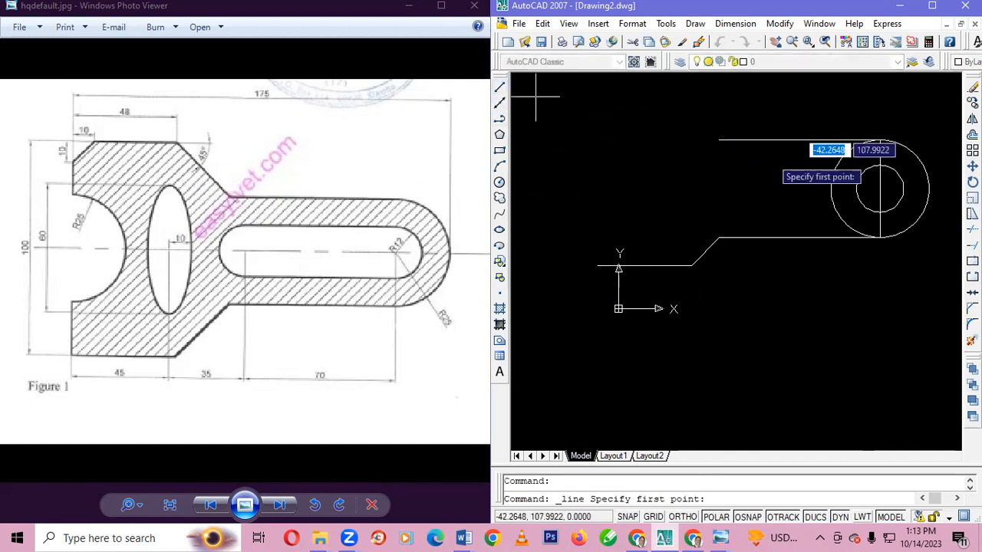
{"action": "left_click", "coordinate": [719, 140]}
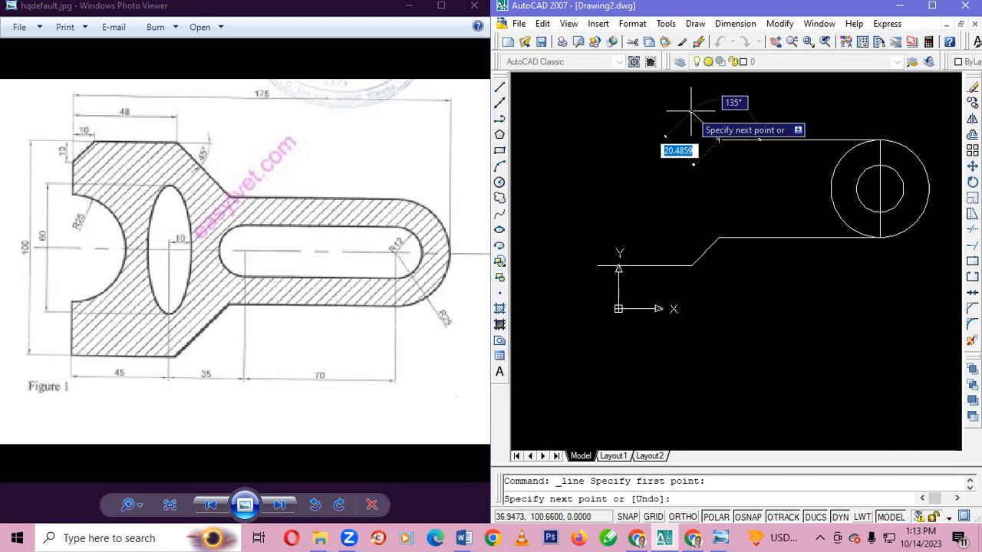
{"action": "type", "text": "20"}
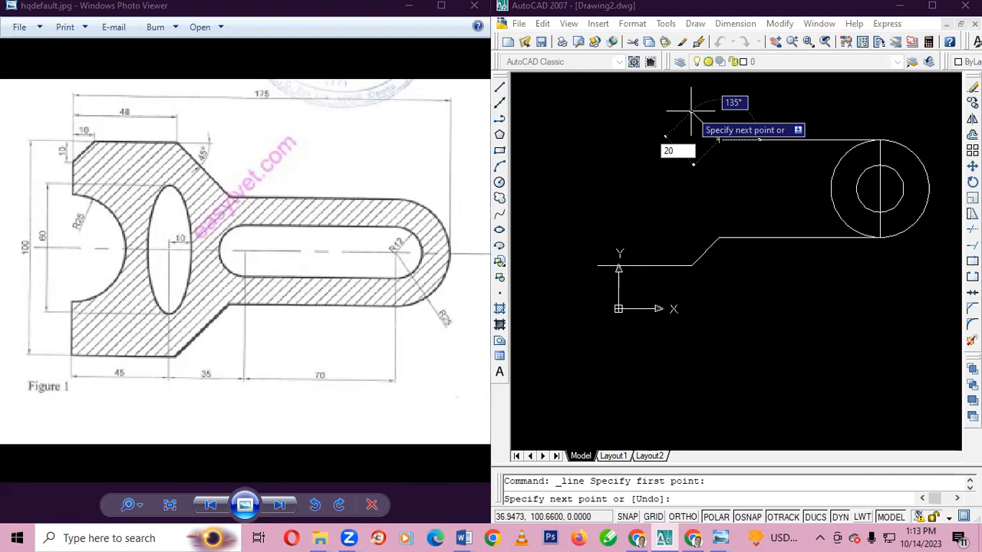
{"action": "key", "text": "Tab"}
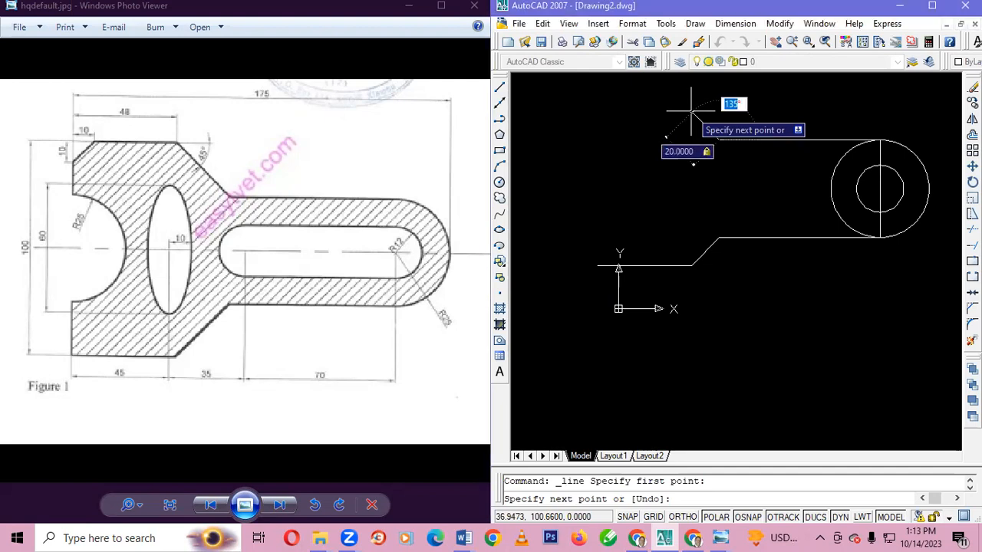
{"action": "type", "text": "13"}
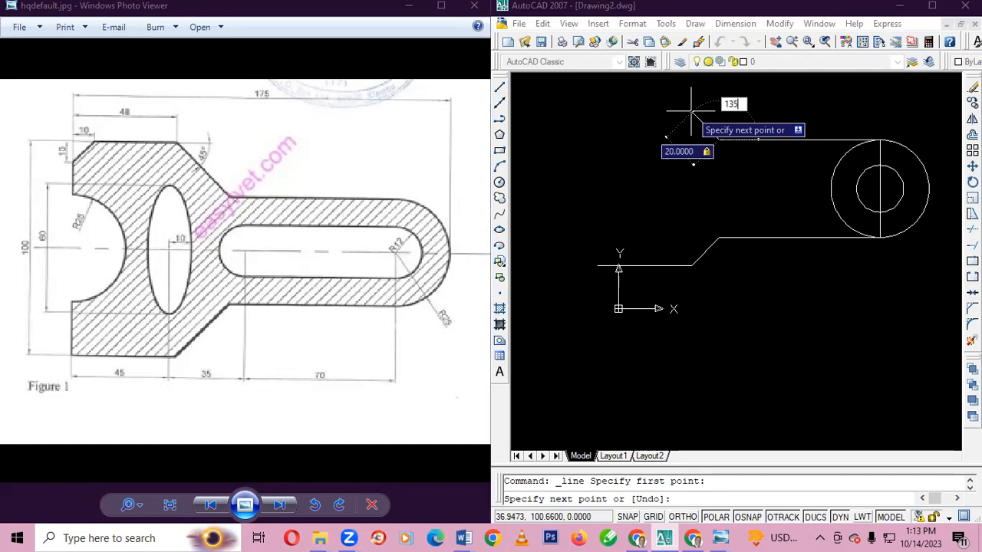
{"action": "type", "text": "5"}
{"action": "key", "text": "Return"}
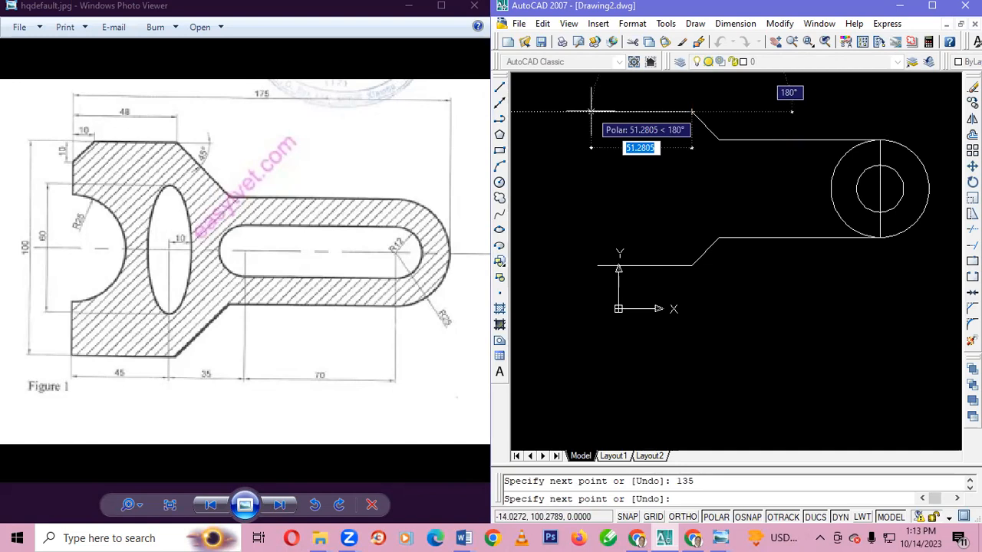
{"action": "key", "text": "Escape"}
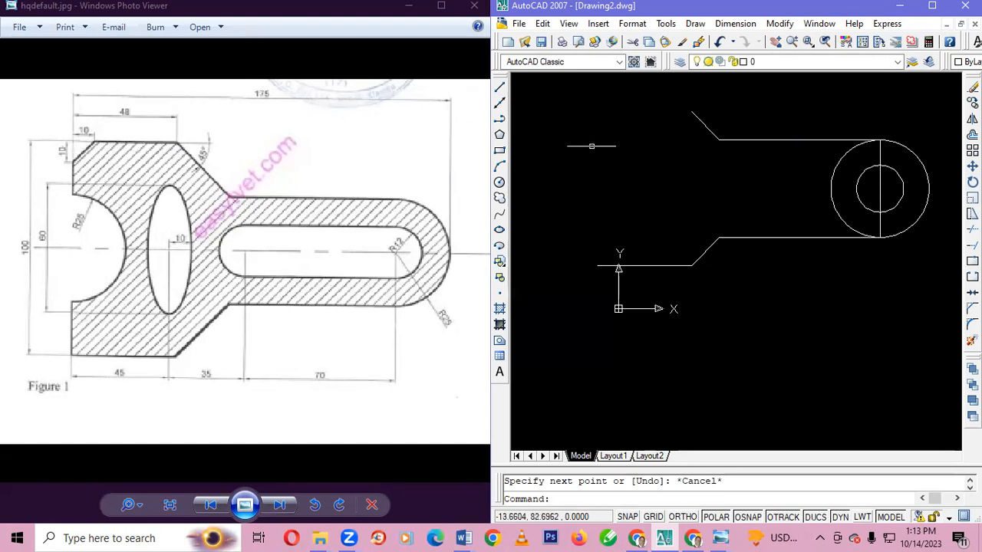
Draw a 38-unit line at 180° from the upper end of the 135° slanted line as the bracket's top edge
{"action": "left_click", "coordinate": [499, 87]}
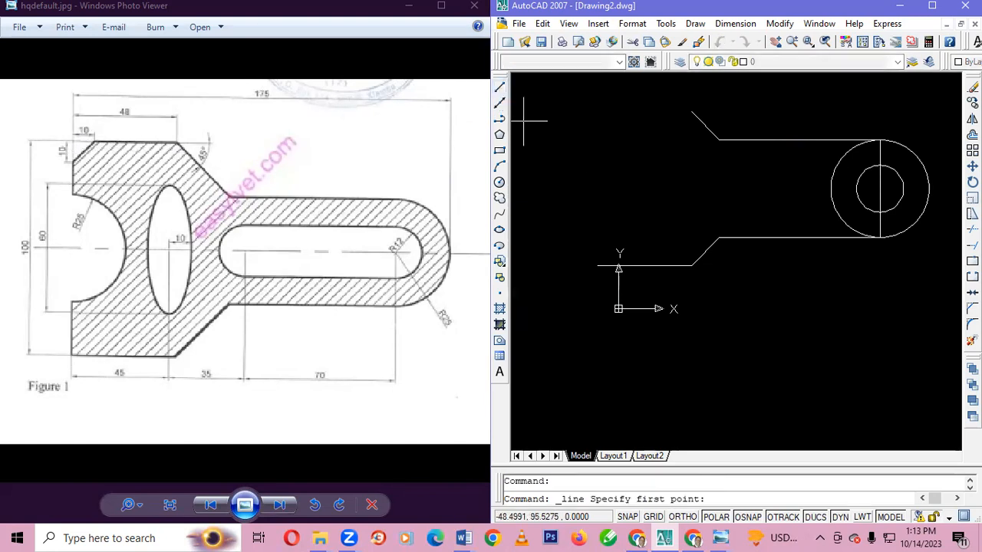
{"action": "left_click", "coordinate": [691, 112]}
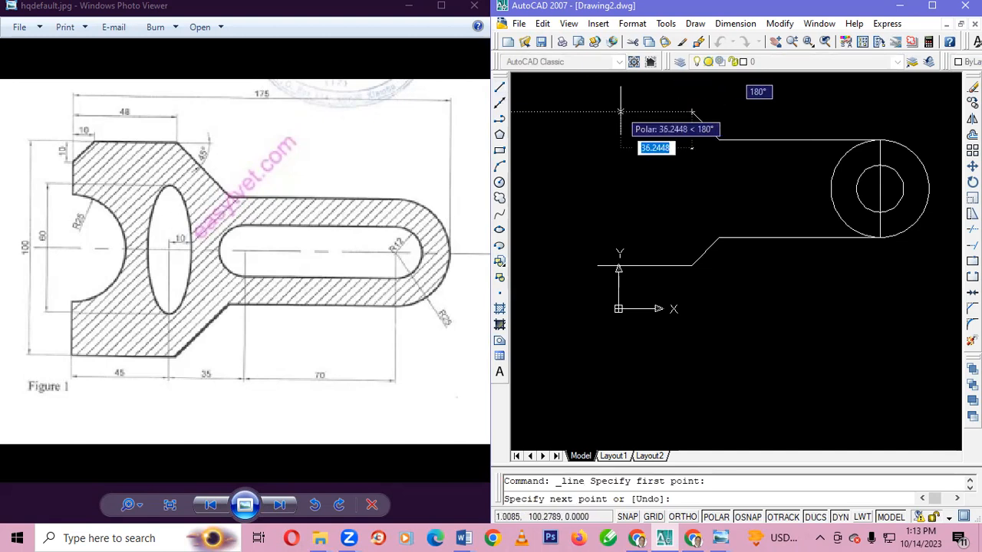
{"action": "type", "text": "38"}
{"action": "key", "text": "Tab"}
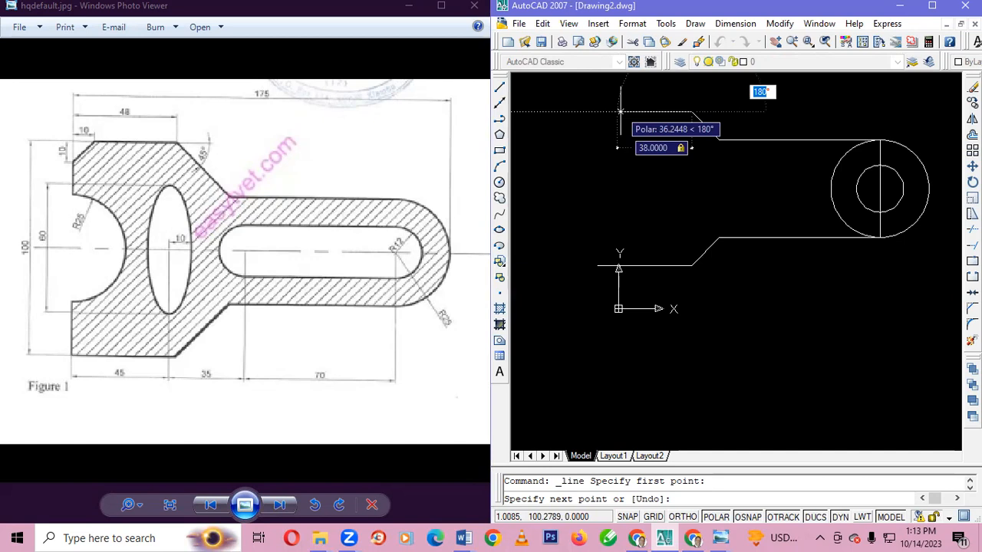
{"action": "type", "text": "18"}
{"action": "key", "text": "Return"}
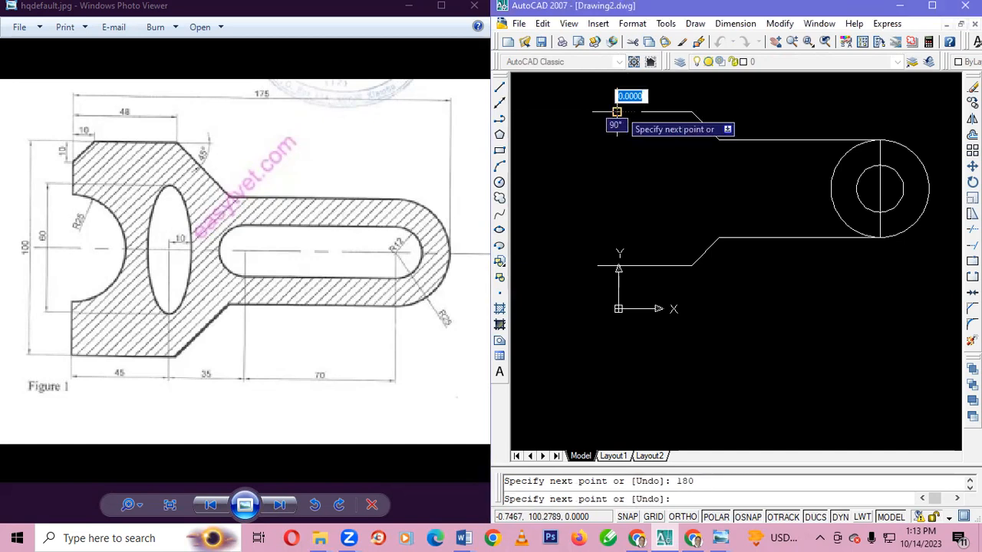
{"action": "key", "text": "Escape"}
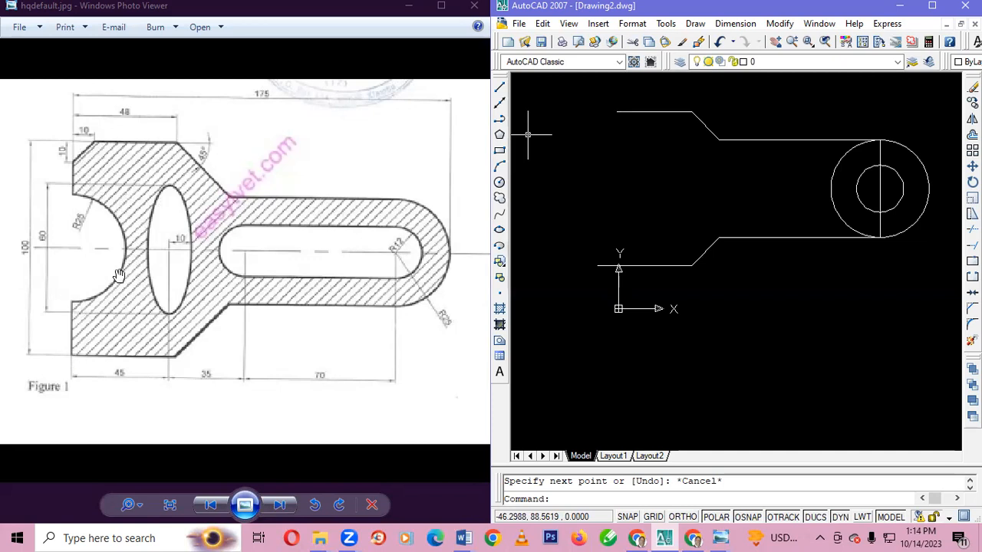
{"action": "left_click", "coordinate": [500, 86]}
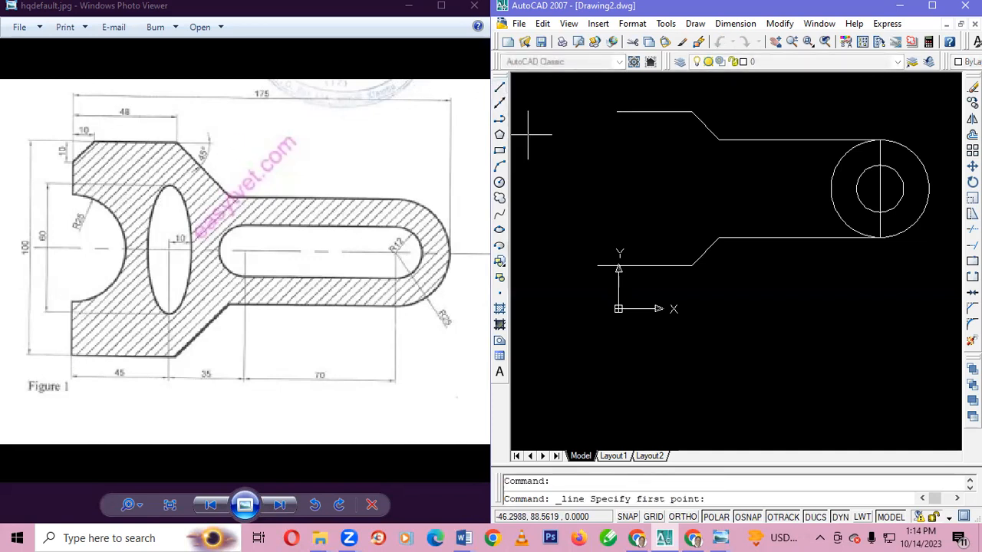
{"action": "left_click", "coordinate": [597, 266]}
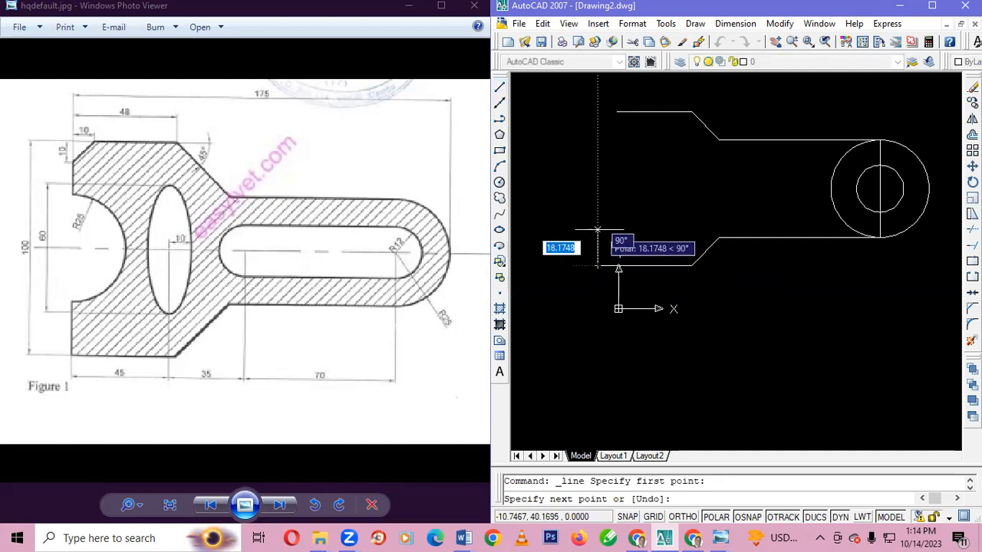
{"action": "key", "text": "Escape"}
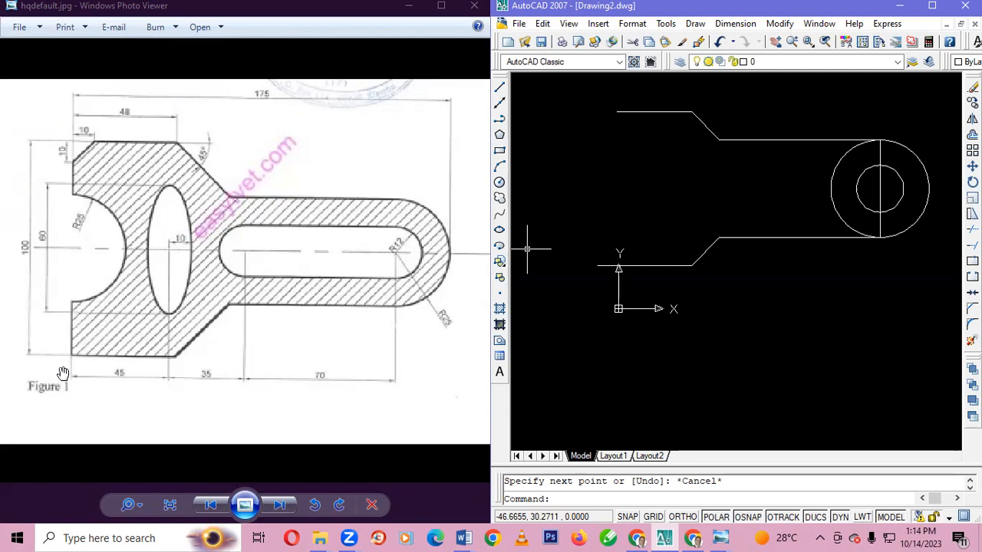
Draw a 25-unit line at 90° up from the left end of the bracket's bottom edge
{"action": "left_click", "coordinate": [499, 90]}
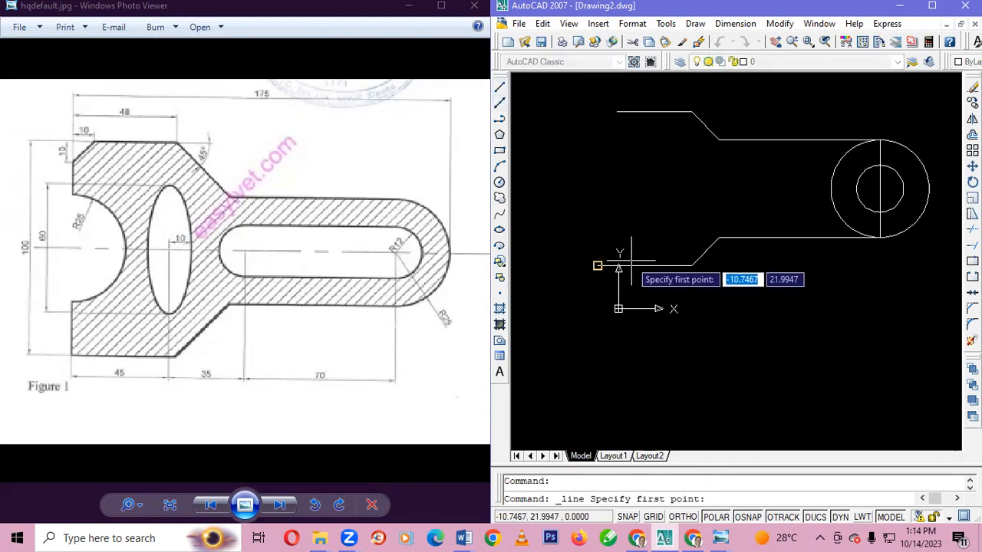
{"action": "left_click", "coordinate": [597, 265]}
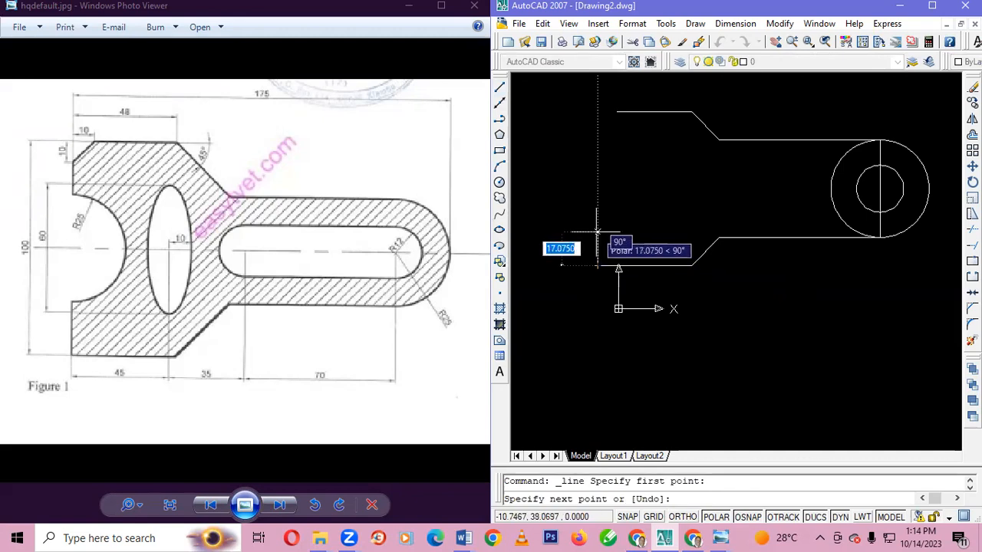
{"action": "type", "text": "25"}
{"action": "key", "text": "Tab"}
{"action": "type", "text": "90"}
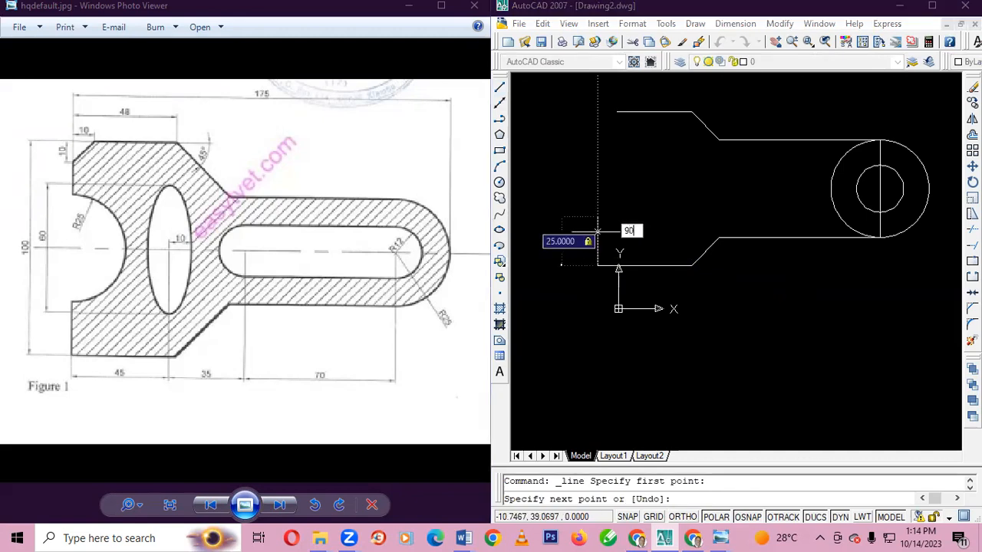
{"action": "key", "text": "Return"}
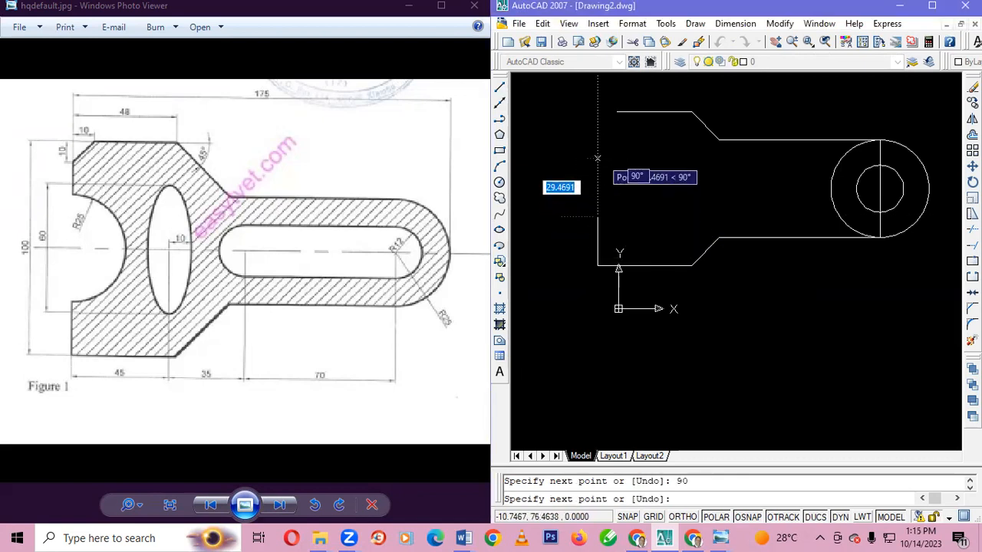
Continue the left side 50 units straight up and connect it to the left end of the top edge
{"action": "type", "text": "50"}
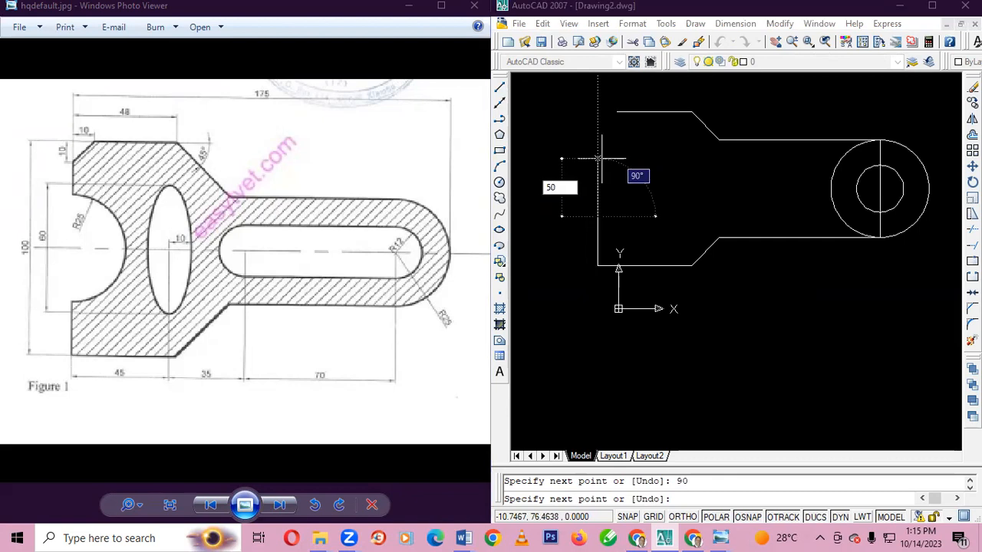
{"action": "key", "text": "Return"}
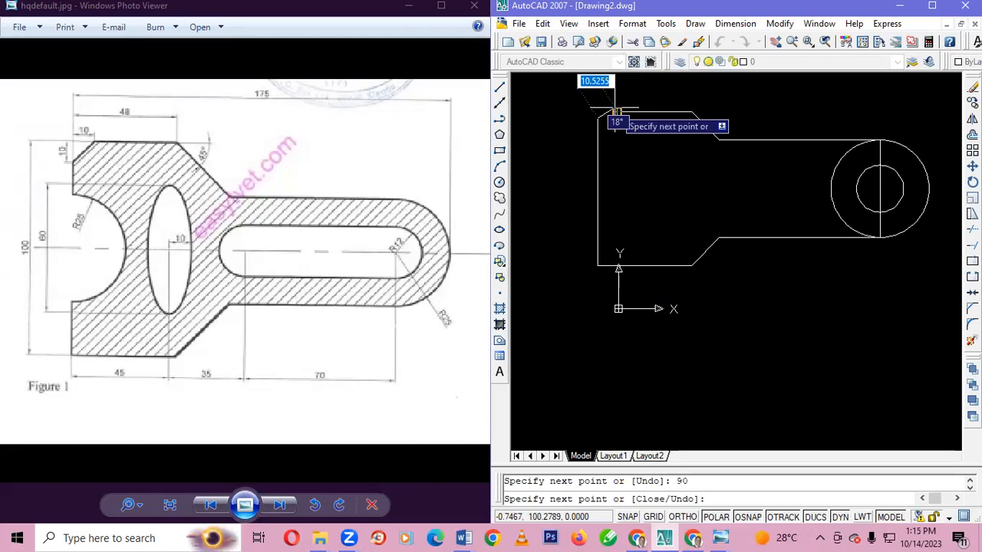
{"action": "left_click", "coordinate": [617, 112]}
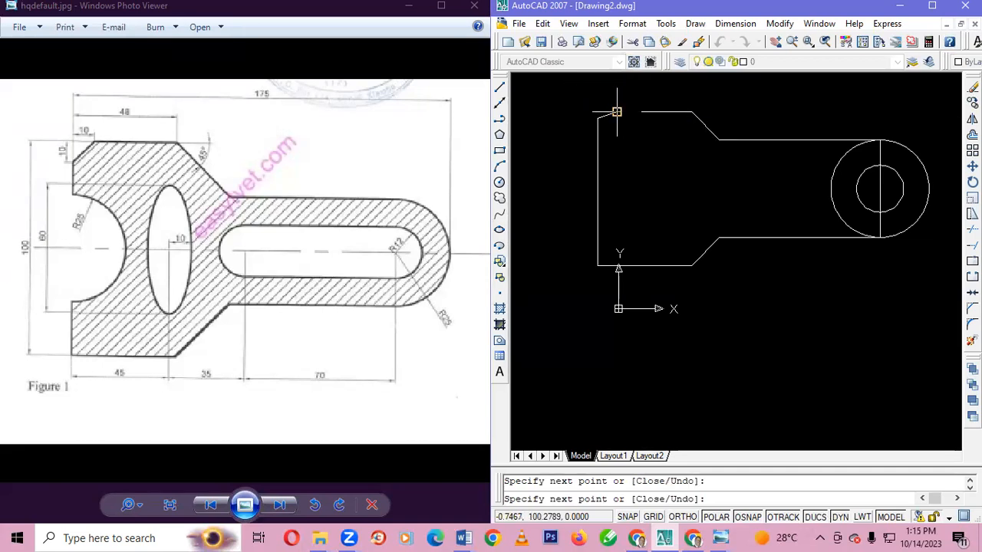
{"action": "key", "text": "Escape"}
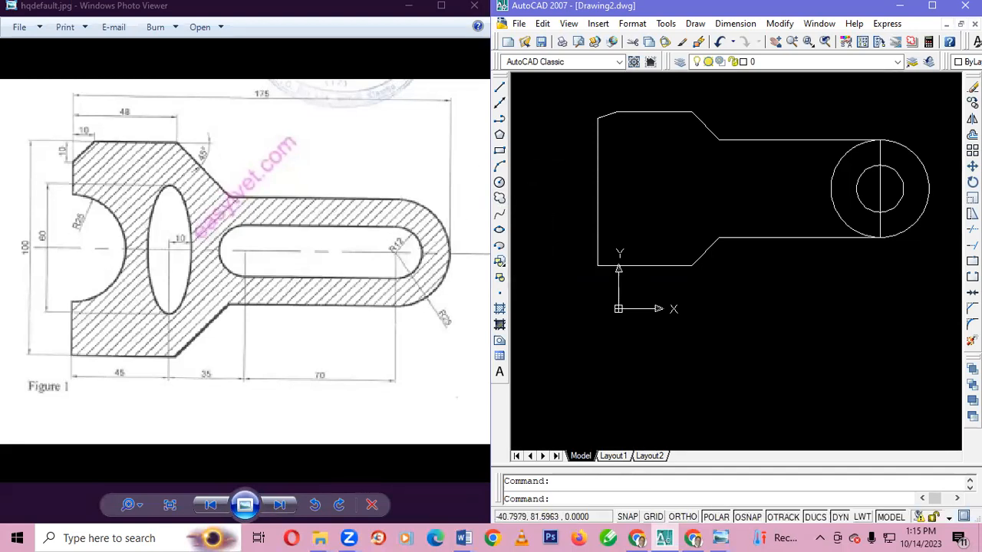
Draw a 70-unit line at 180° from the shared centre of the two concentric circles
{"action": "left_click", "coordinate": [499, 87]}
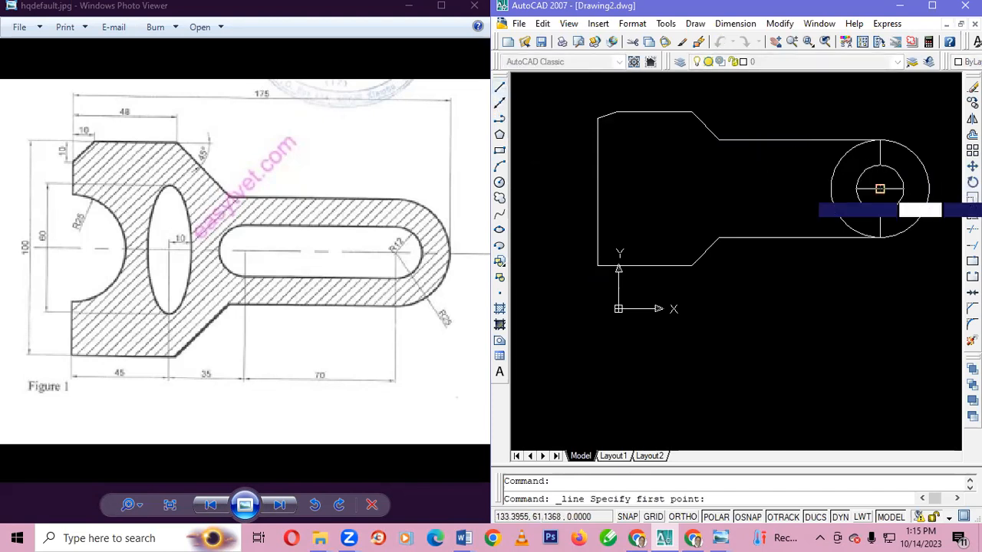
{"action": "left_click", "coordinate": [880, 188]}
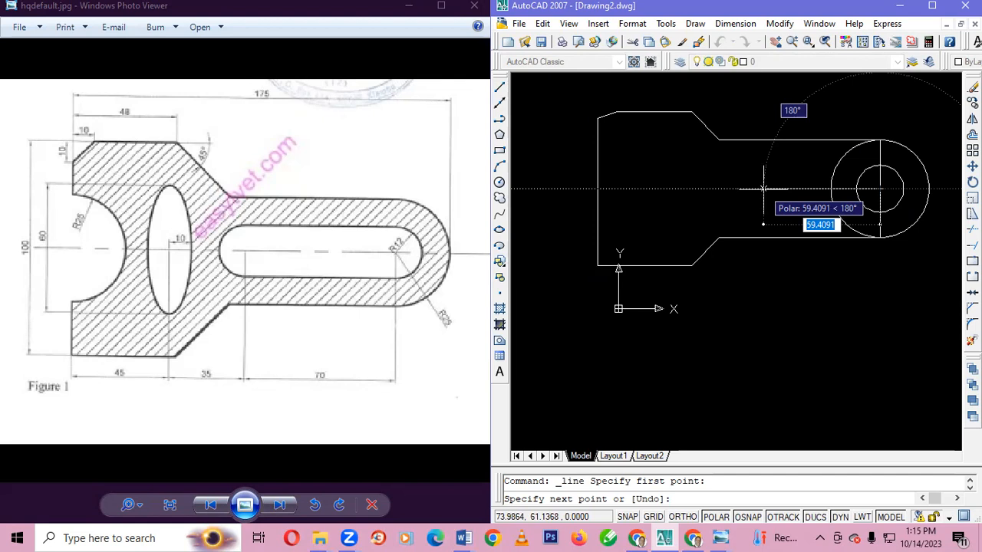
{"action": "type", "text": "70"}
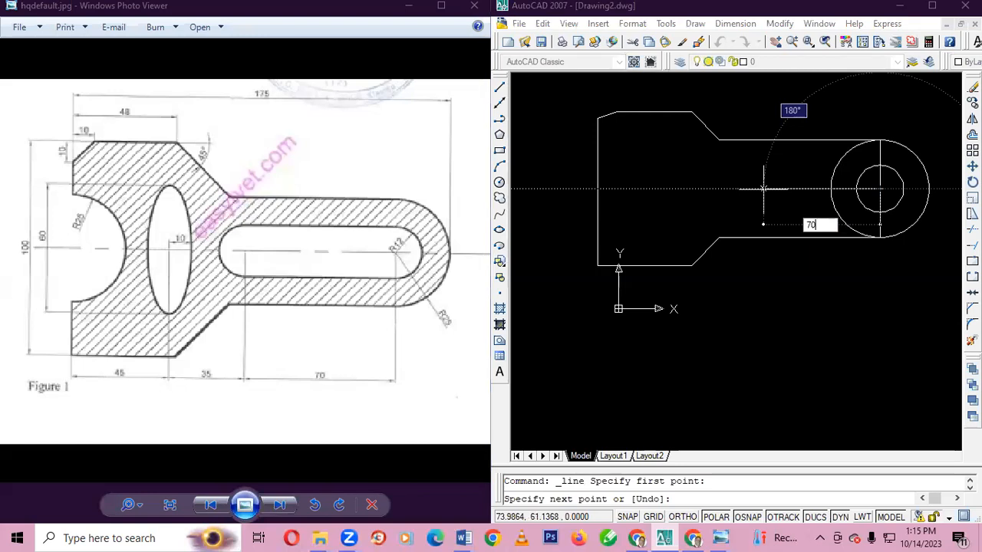
{"action": "key", "text": "Tab"}
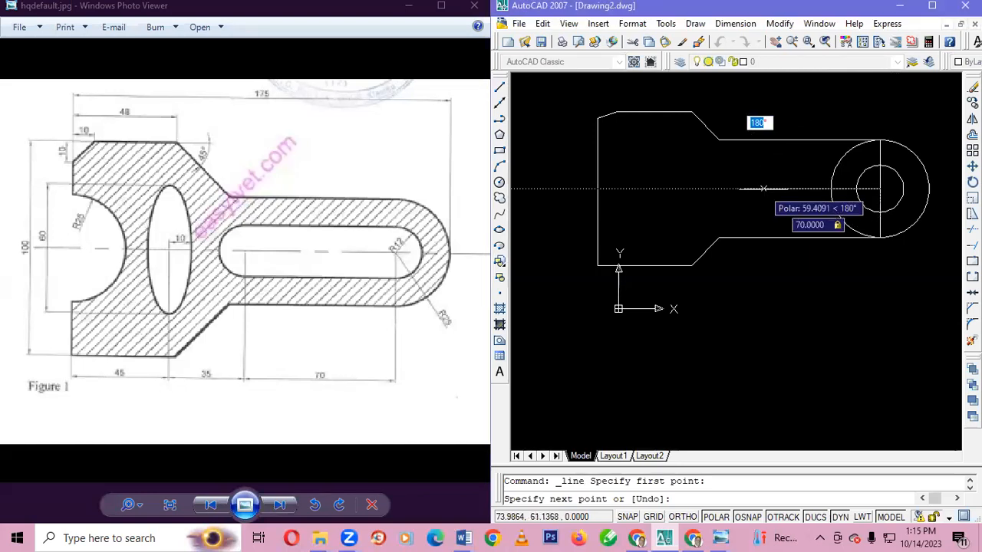
{"action": "type", "text": "18"}
{"action": "key", "text": "Return"}
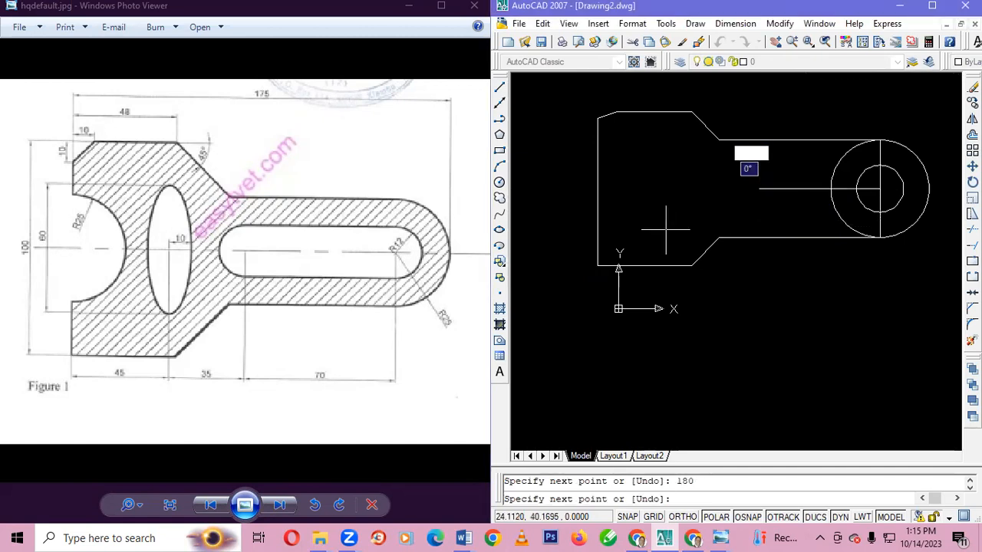
{"action": "key", "text": "Escape"}
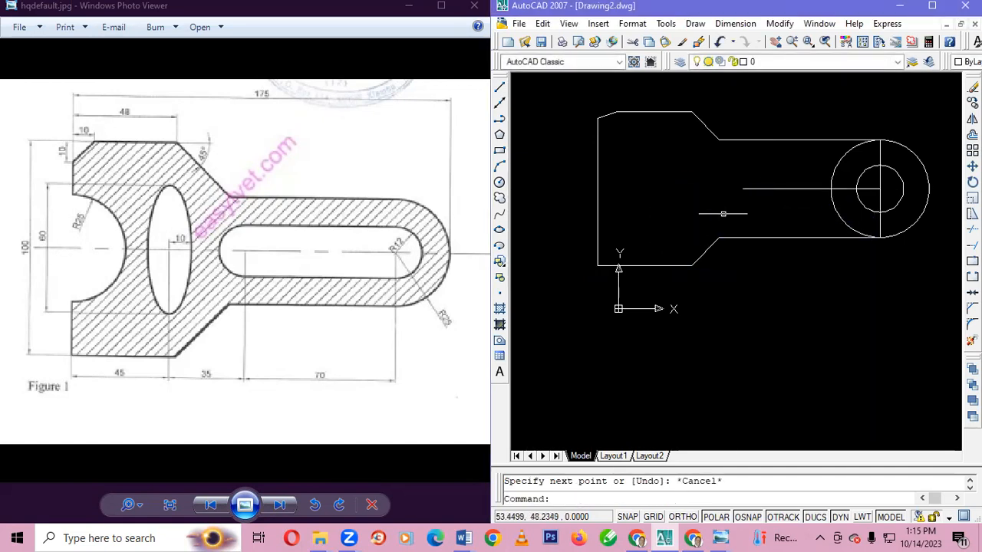
Draw a circle of radius 12 centred on the free end of the 70-unit centre line
{"action": "left_click", "coordinate": [499, 184]}
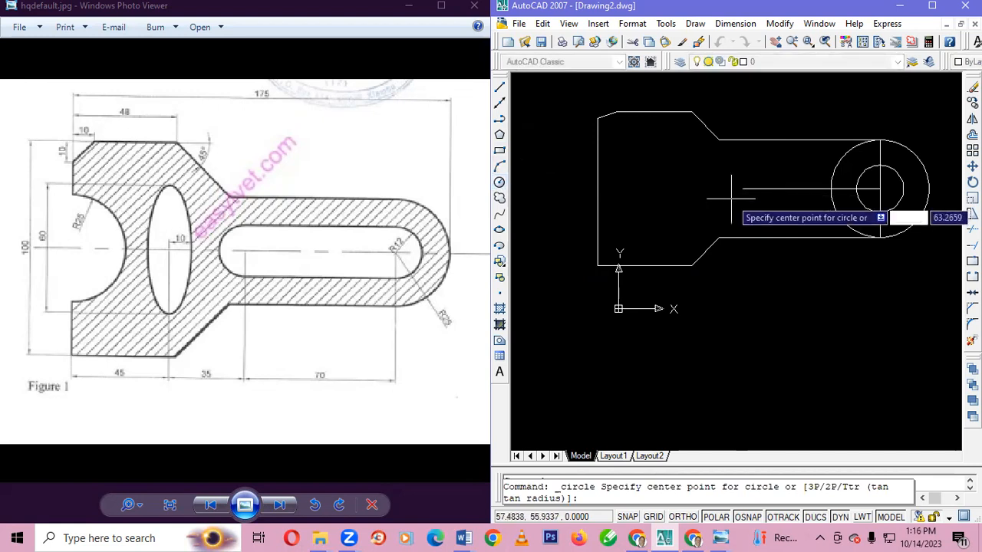
{"action": "left_click", "coordinate": [743, 189]}
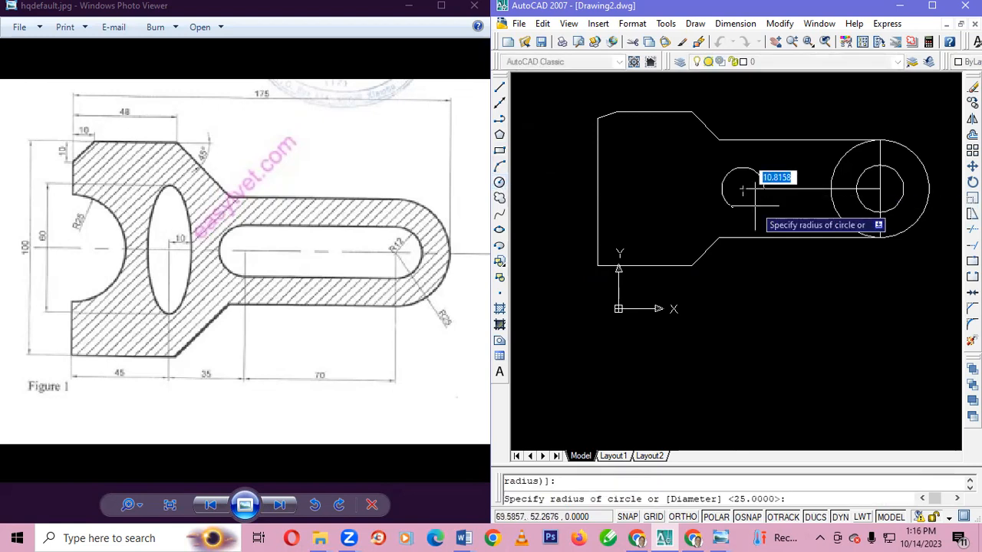
{"action": "type", "text": "12"}
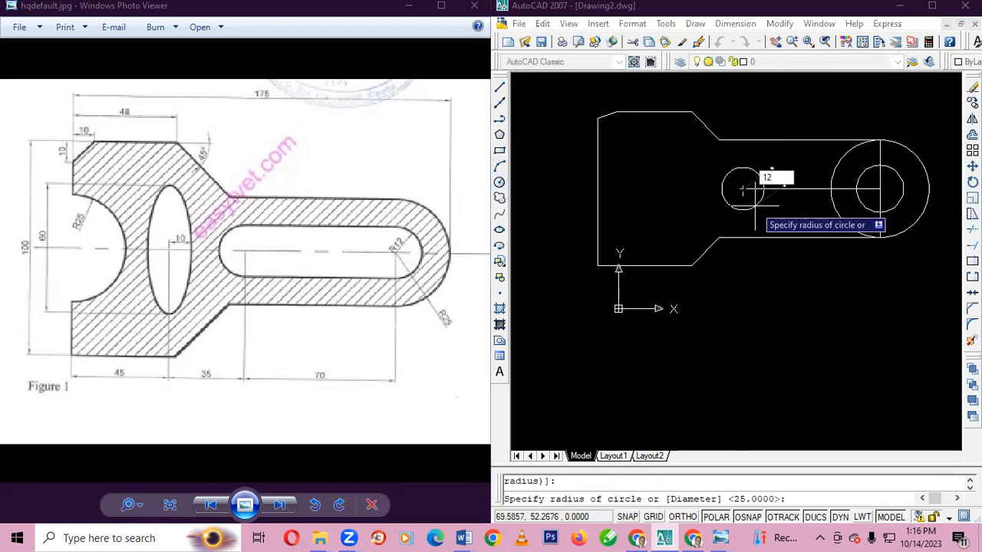
{"action": "key", "text": "BackSpace"}
{"action": "key", "text": "BackSpace"}
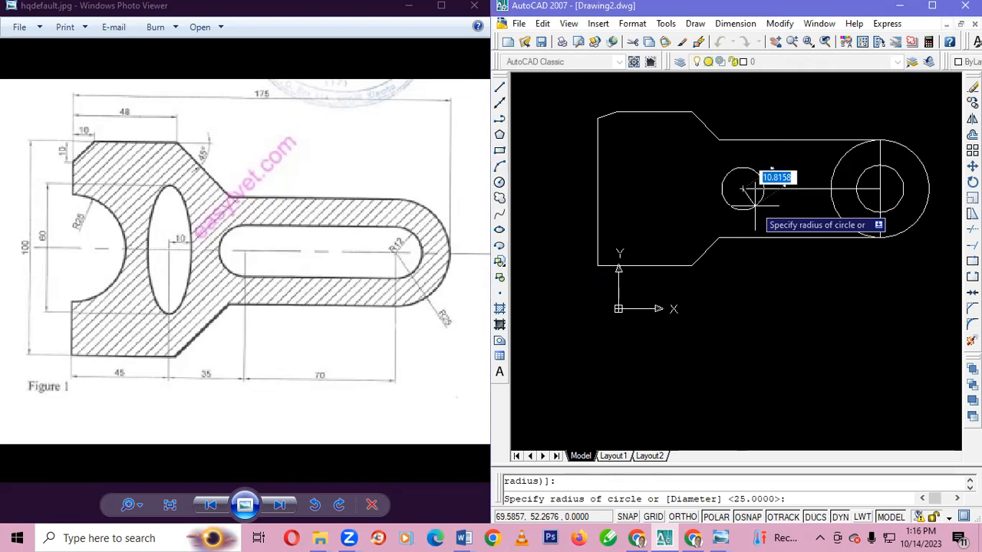
{"action": "type", "text": "1"}
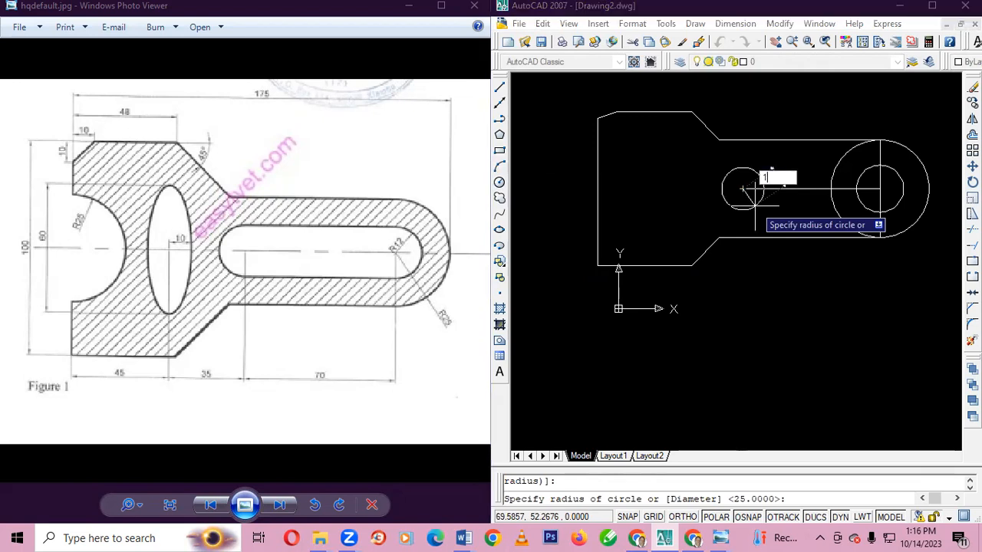
{"action": "type", "text": "2"}
{"action": "key", "text": "Return"}
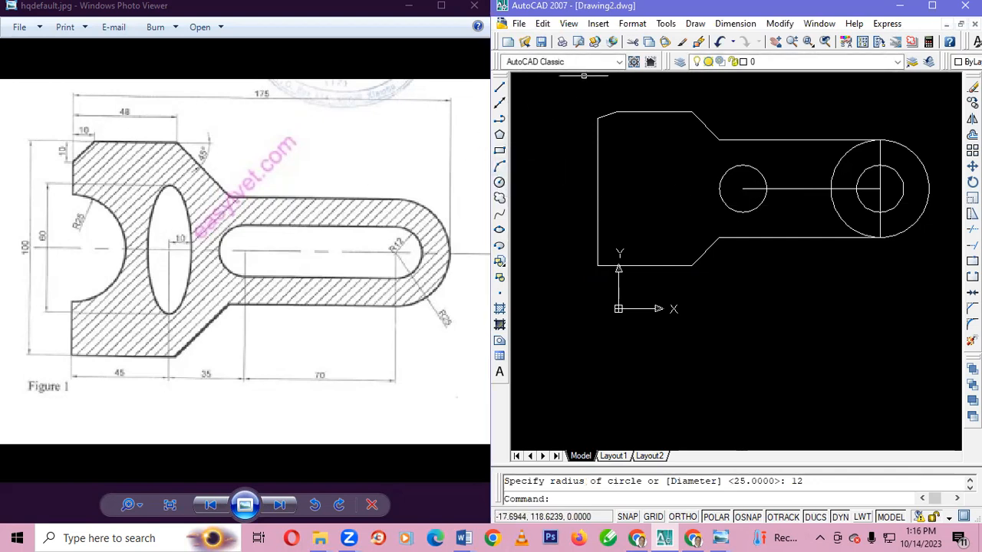
{"action": "left_click", "coordinate": [500, 89]}
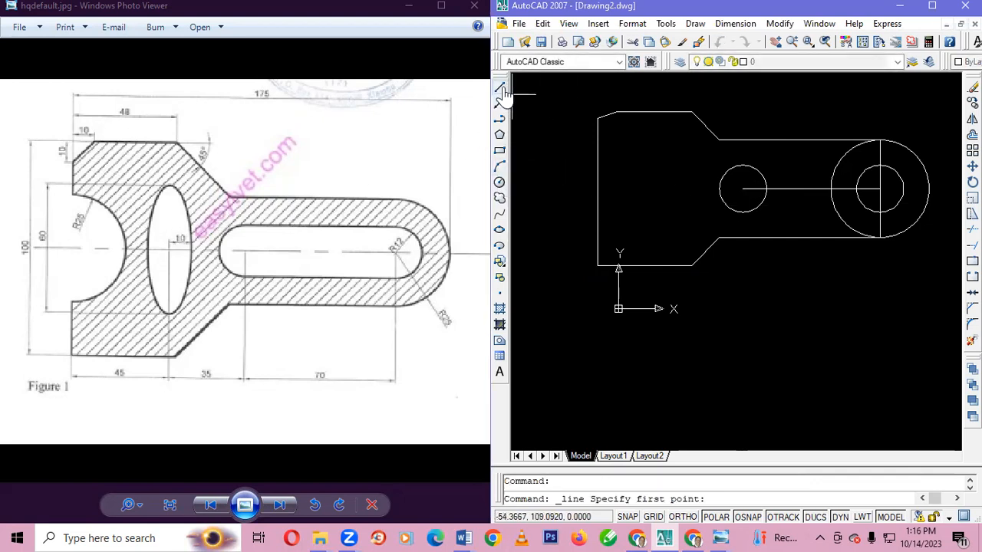
{"action": "left_click", "coordinate": [742, 189]}
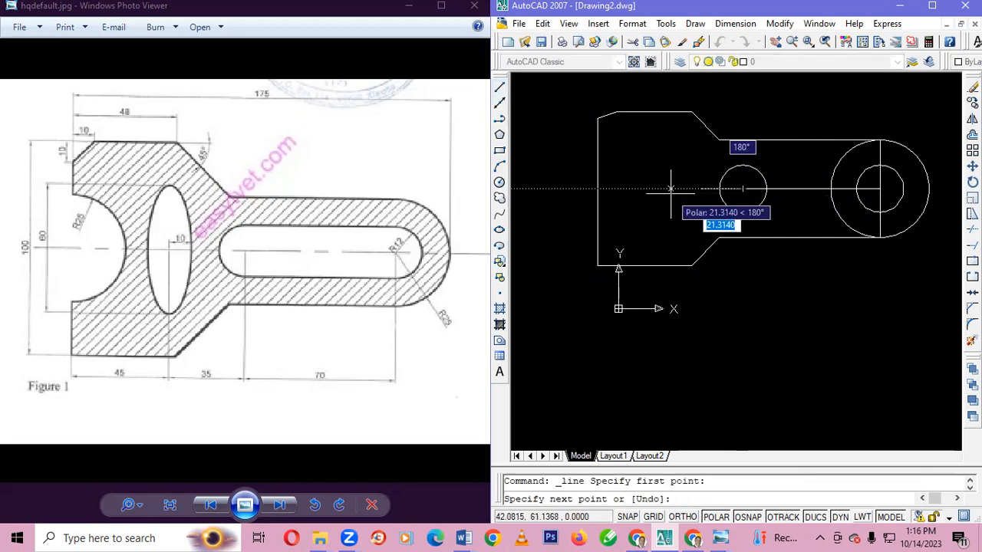
{"action": "key", "text": "Escape"}
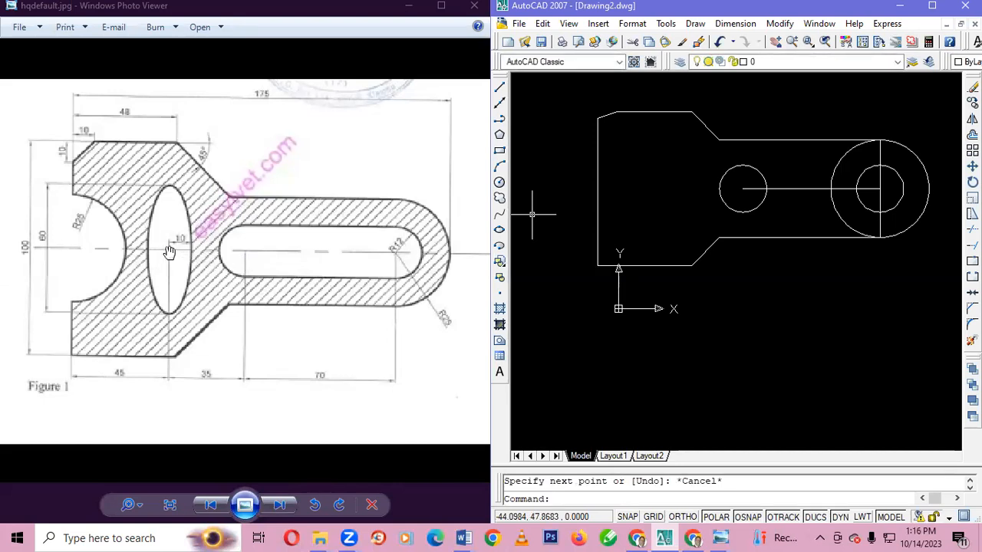
Extend the centre line with a 35-unit line at 180° from the new 12-radius circle's centre
{"action": "left_click", "coordinate": [499, 89]}
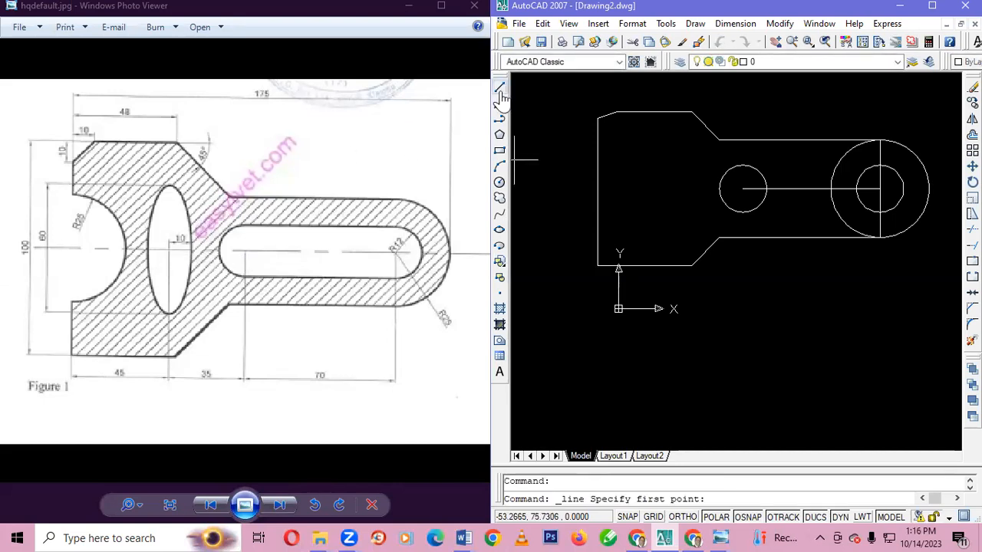
{"action": "left_click", "coordinate": [742, 188]}
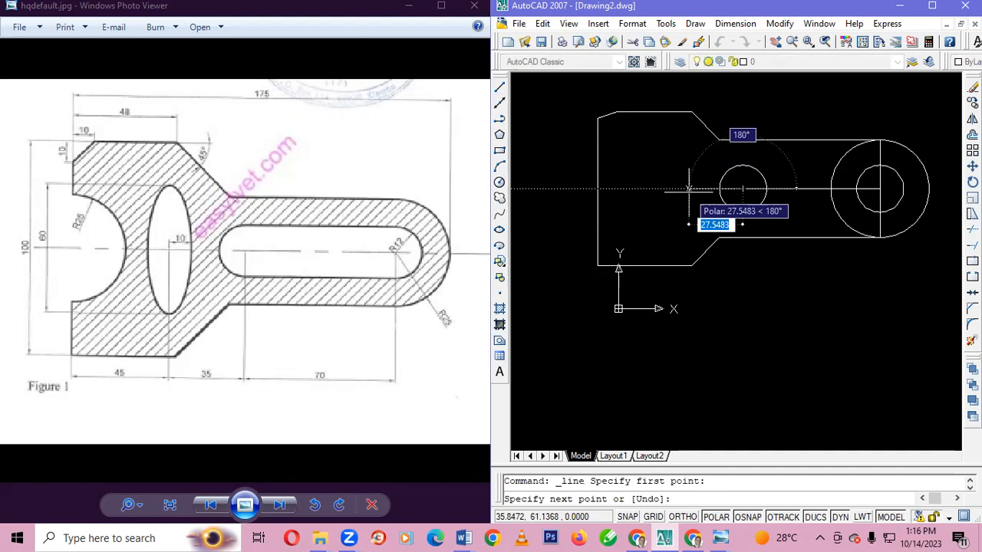
{"action": "type", "text": "35"}
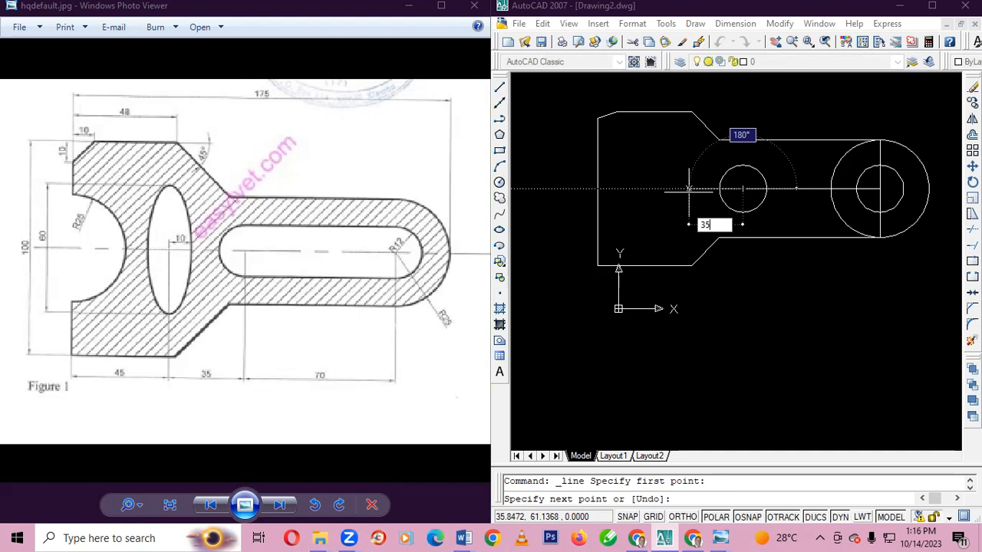
{"action": "key", "text": "Tab"}
{"action": "type", "text": "1"}
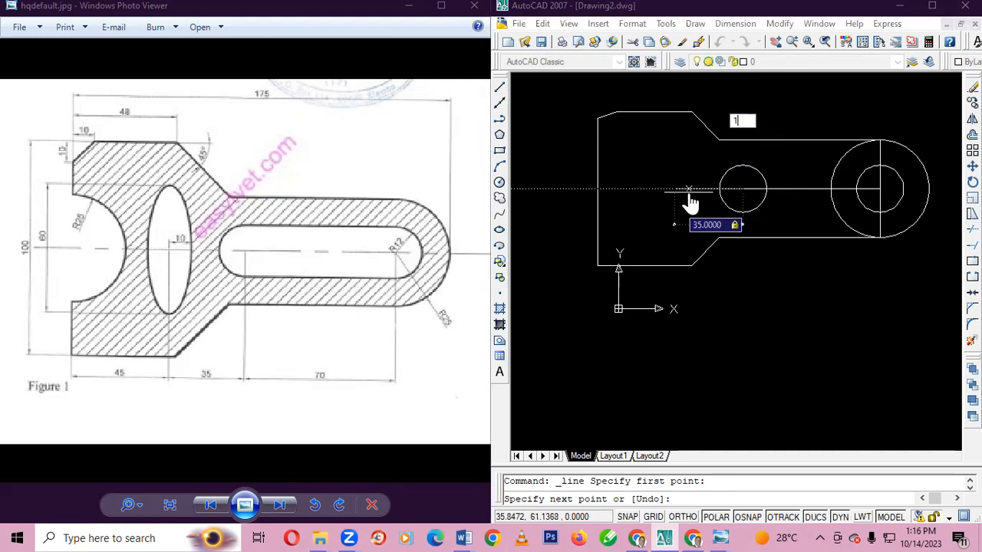
{"action": "type", "text": "80"}
{"action": "key", "text": "Return"}
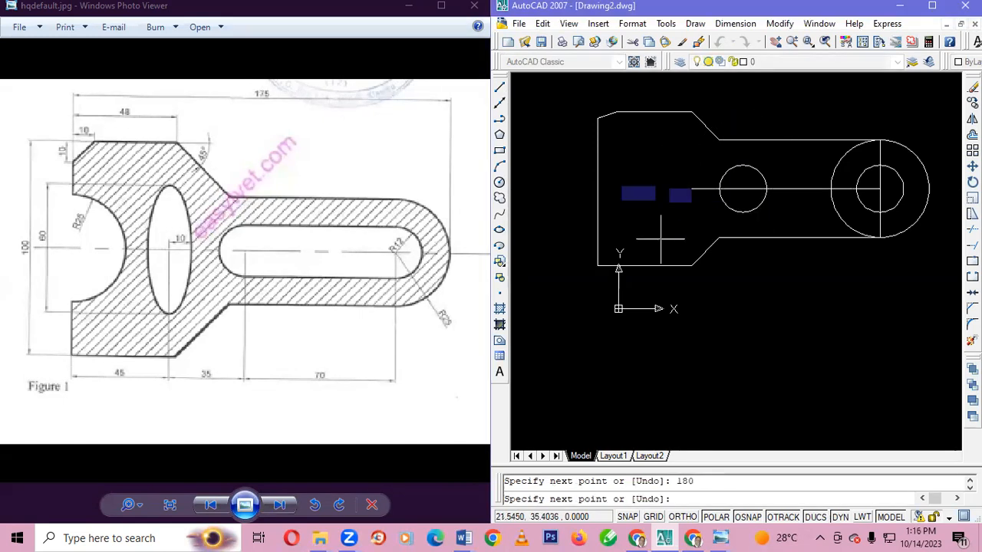
{"action": "key", "text": "Escape"}
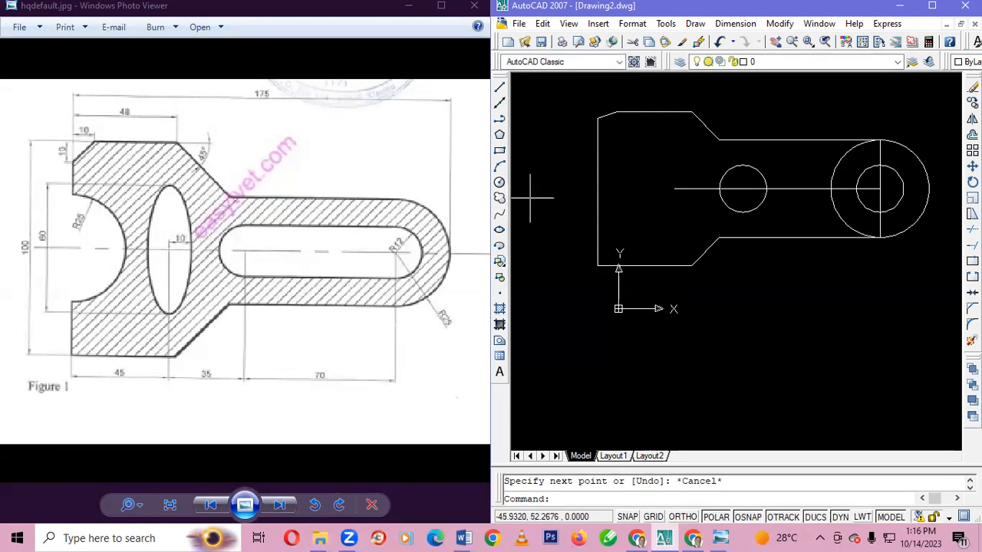
Draw an ellipse from the end of the 35-unit line, with a 10-unit horizontal axis and a 30-unit distance to the other axis
{"action": "left_click", "coordinate": [499, 229]}
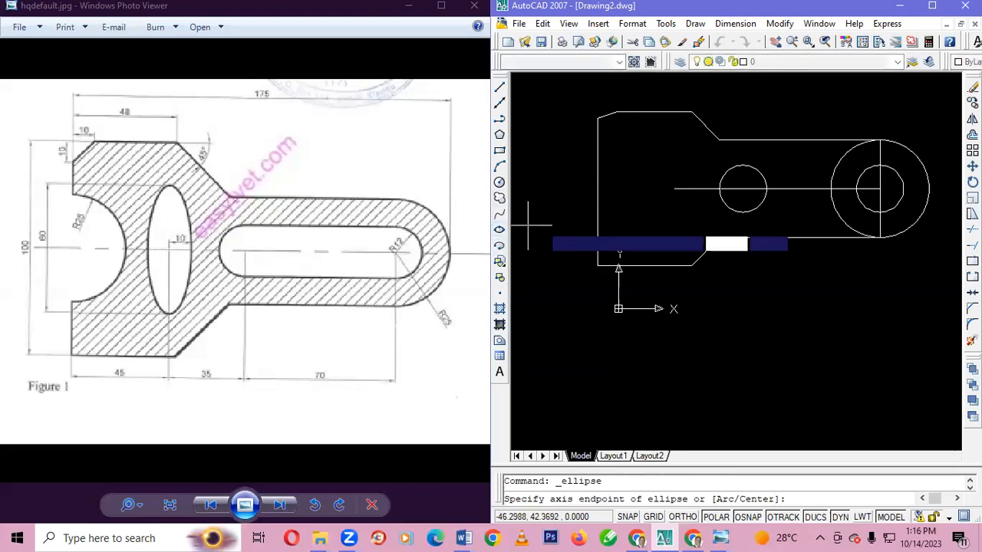
{"action": "left_click", "coordinate": [674, 189]}
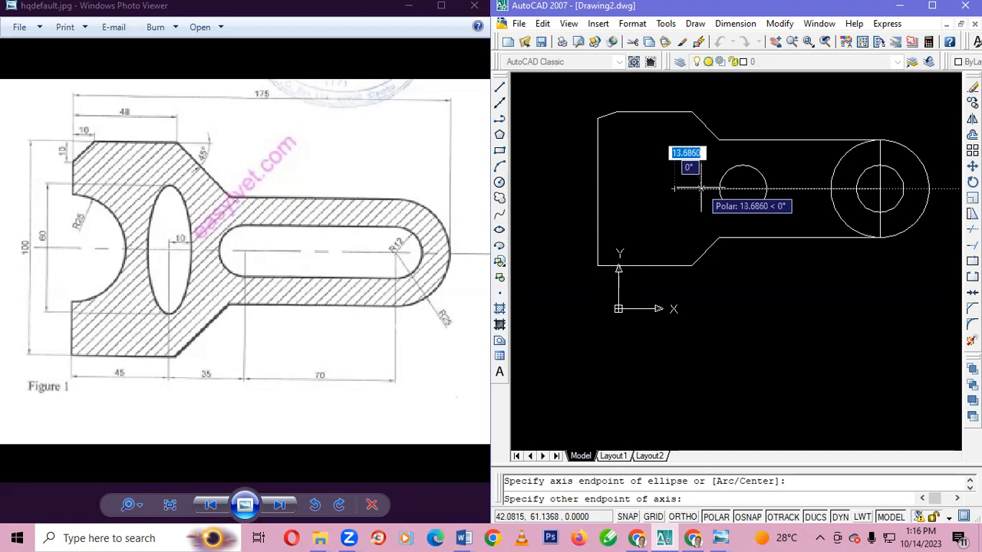
{"action": "type", "text": "10"}
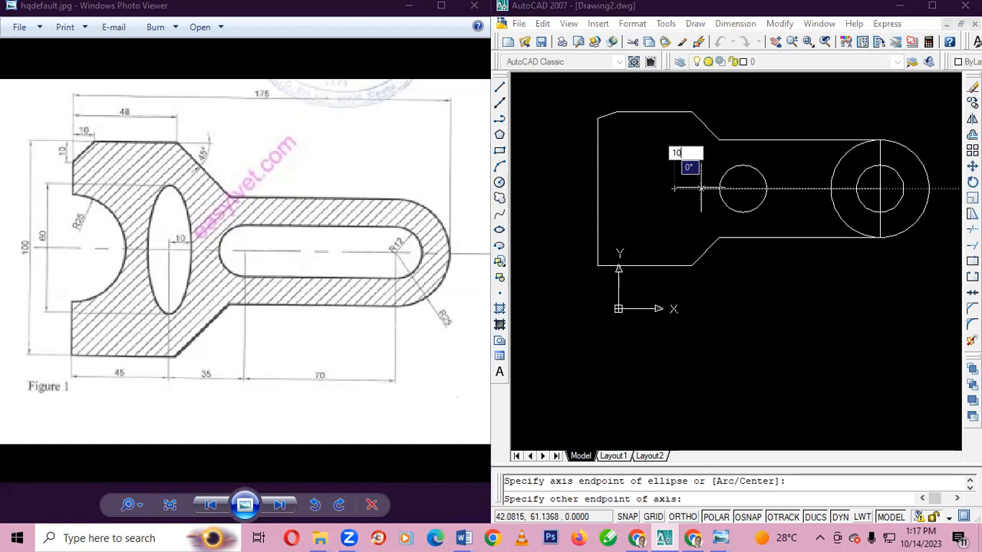
{"action": "key", "text": "Return"}
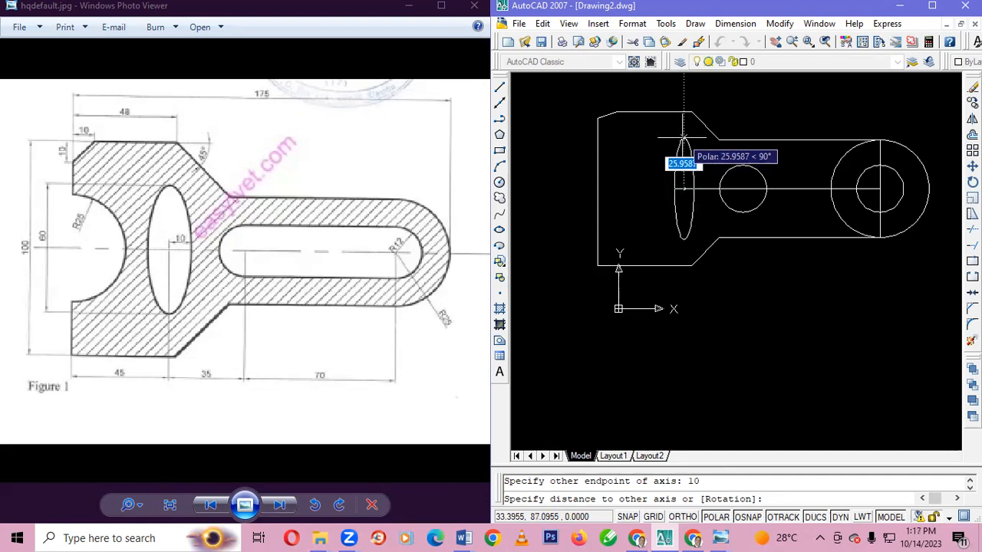
{"action": "type", "text": "30"}
{"action": "key", "text": "Return"}
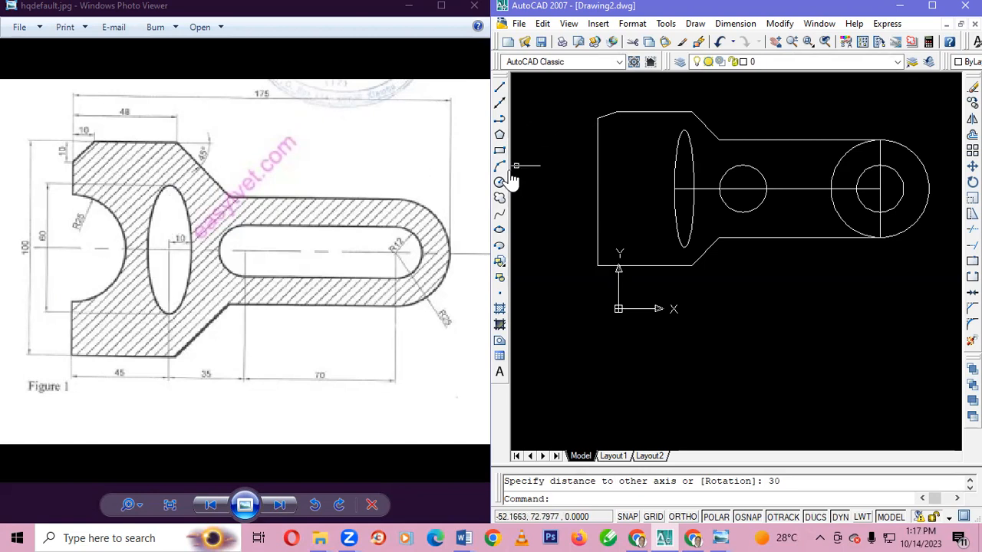
Draw a horizontal line from the ellipse's centre to the bracket's left edge at centre-line height
{"action": "left_click", "coordinate": [499, 87]}
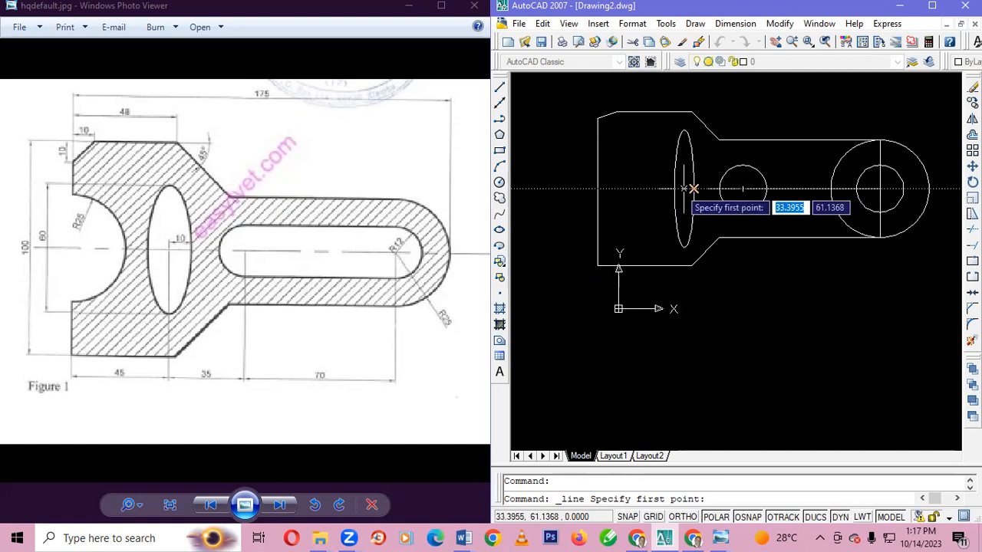
{"action": "left_click", "coordinate": [693, 188]}
{"action": "left_click", "coordinate": [597, 188]}
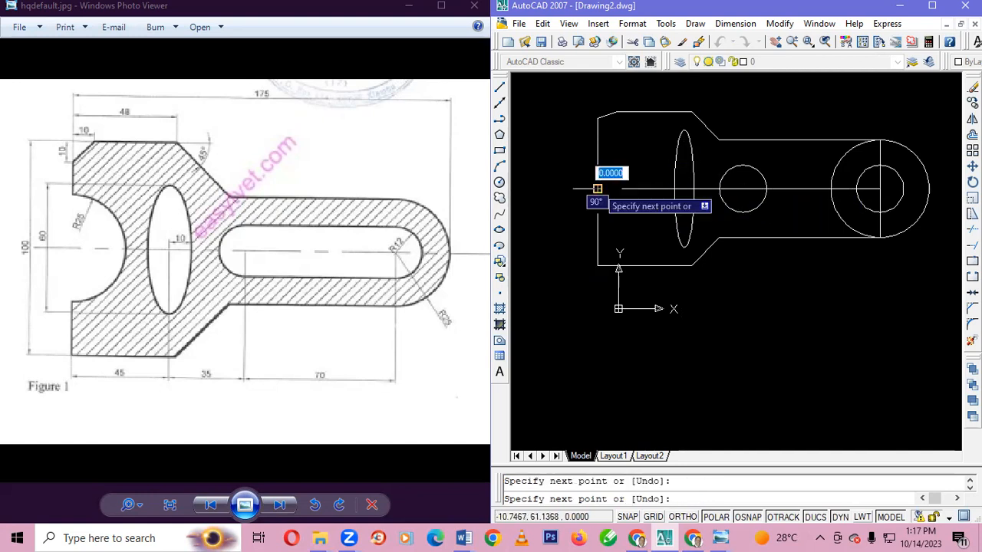
{"action": "key", "text": "Escape"}
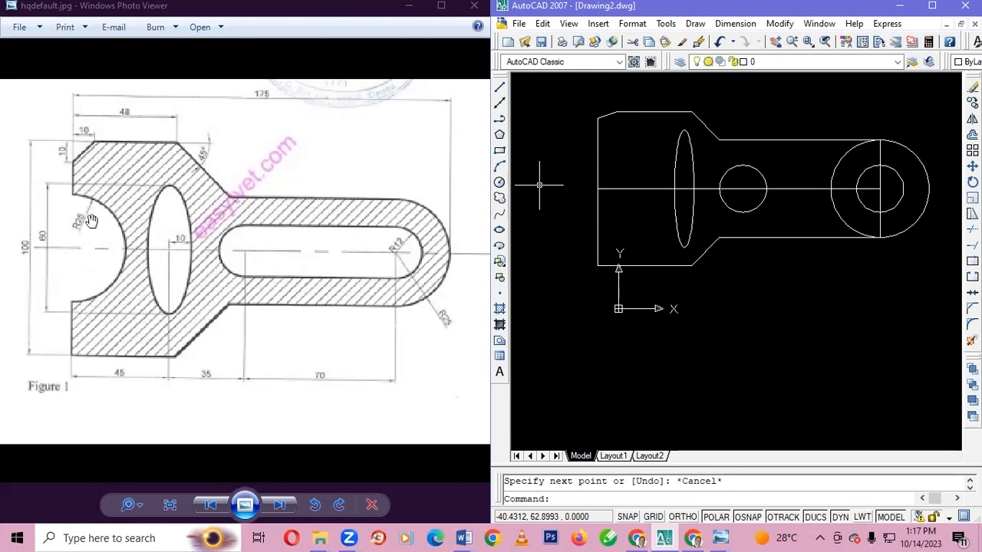
Draw a circle of radius 25 centred where the centre line meets the bracket's left edge
{"action": "left_click", "coordinate": [498, 184]}
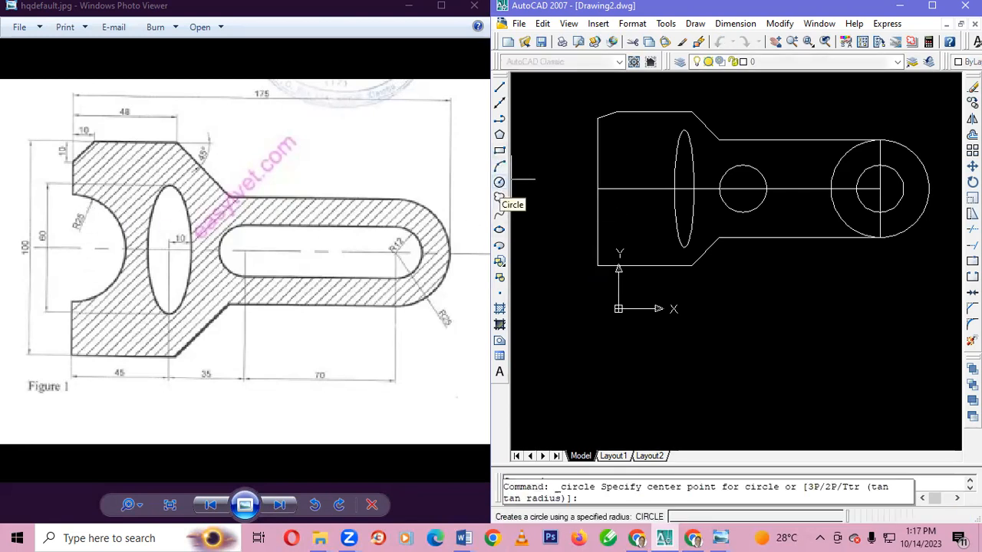
{"action": "left_click", "coordinate": [597, 187]}
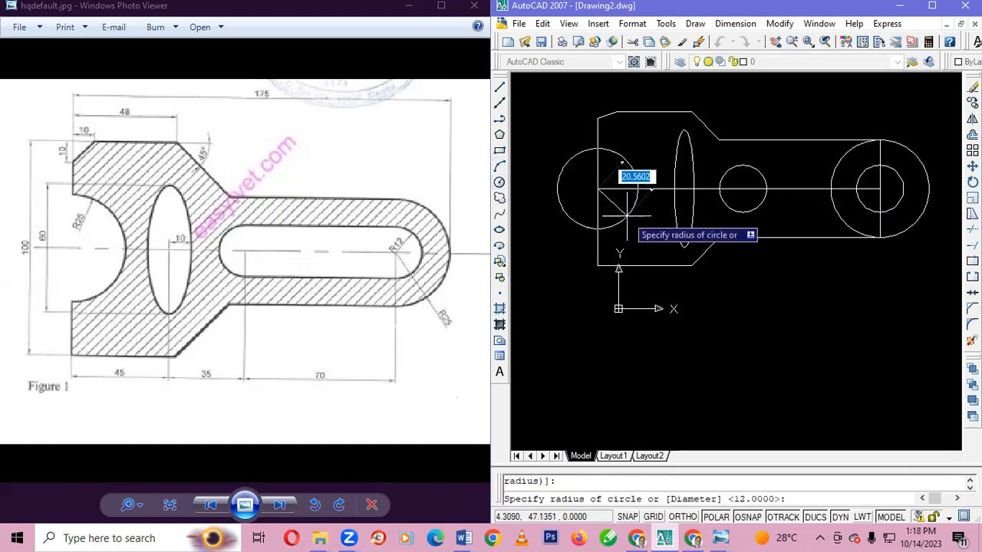
{"action": "type", "text": "26"}
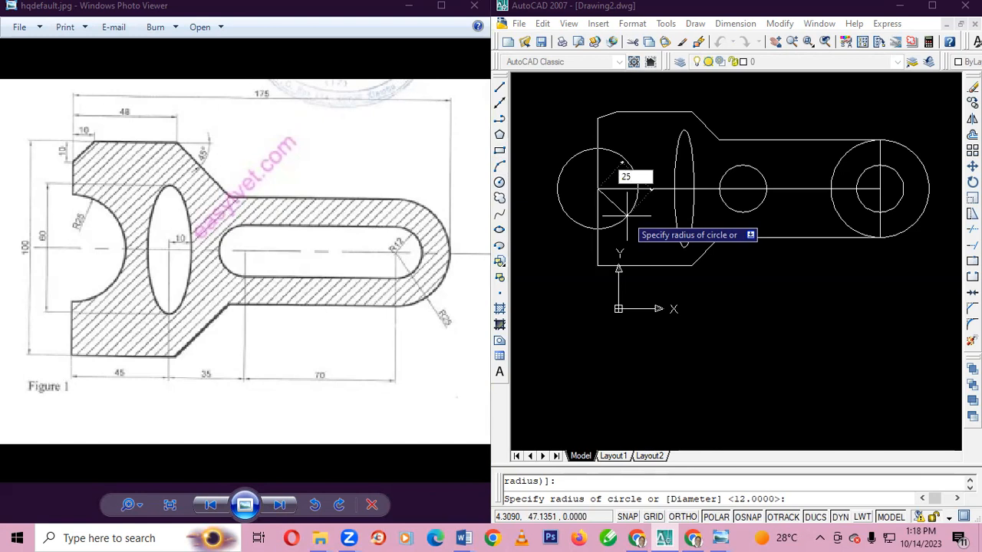
{"action": "key", "text": "Return"}
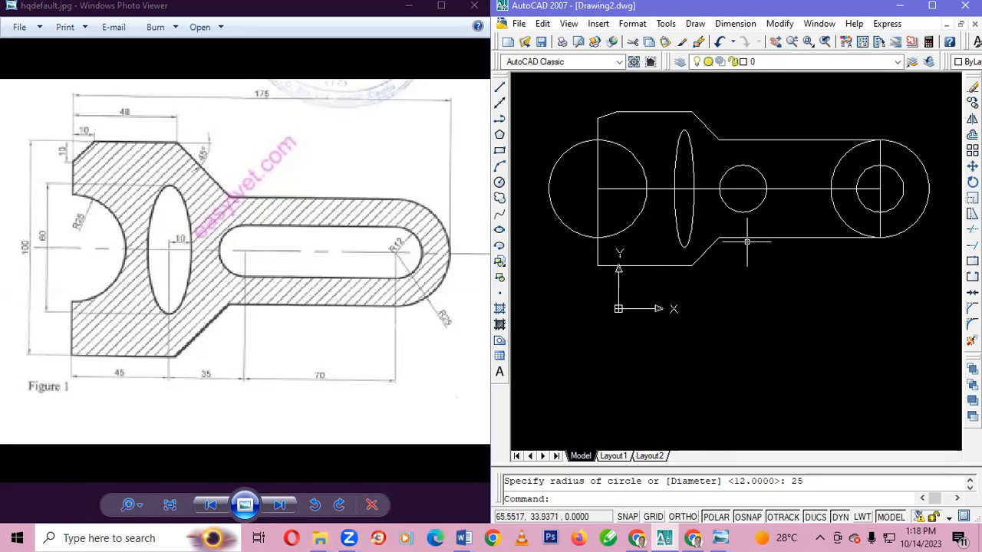
Trim the left circle's outer half, the bracket's left edge inside that circle, and the inner half of the right 25-radius circle
{"action": "key", "text": "ctrl+a"}
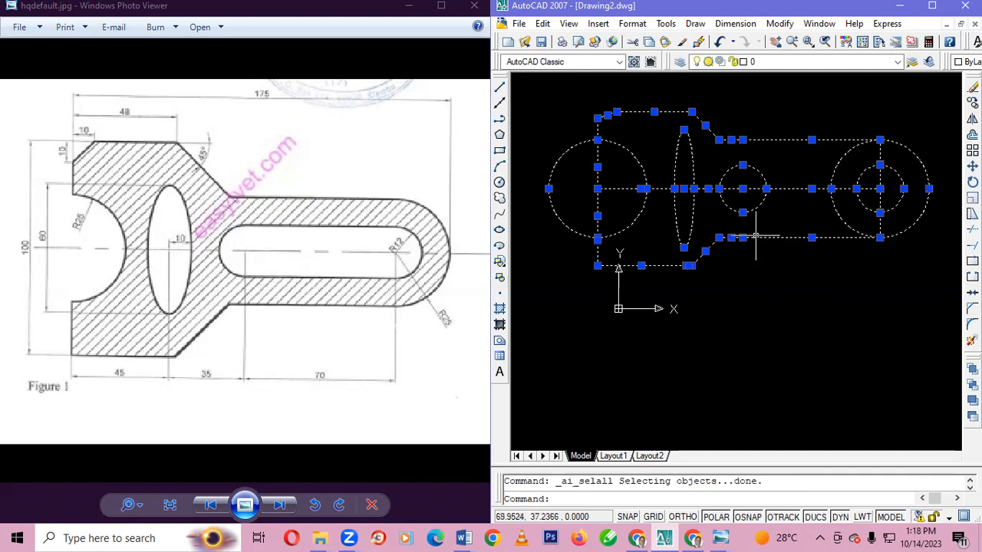
{"action": "left_click", "coordinate": [972, 229]}
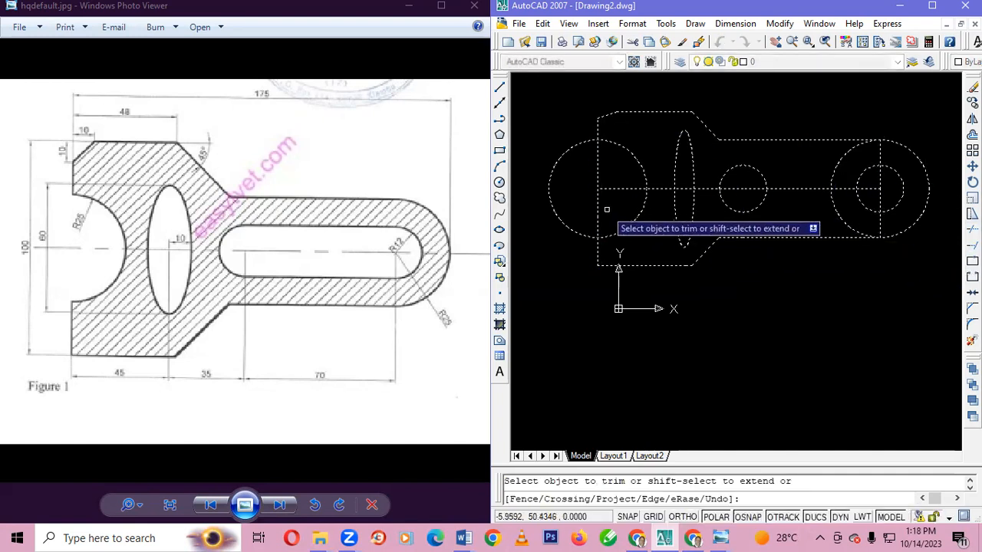
{"action": "left_click", "coordinate": [557, 220]}
{"action": "left_click", "coordinate": [600, 213]}
{"action": "left_click", "coordinate": [599, 214]}
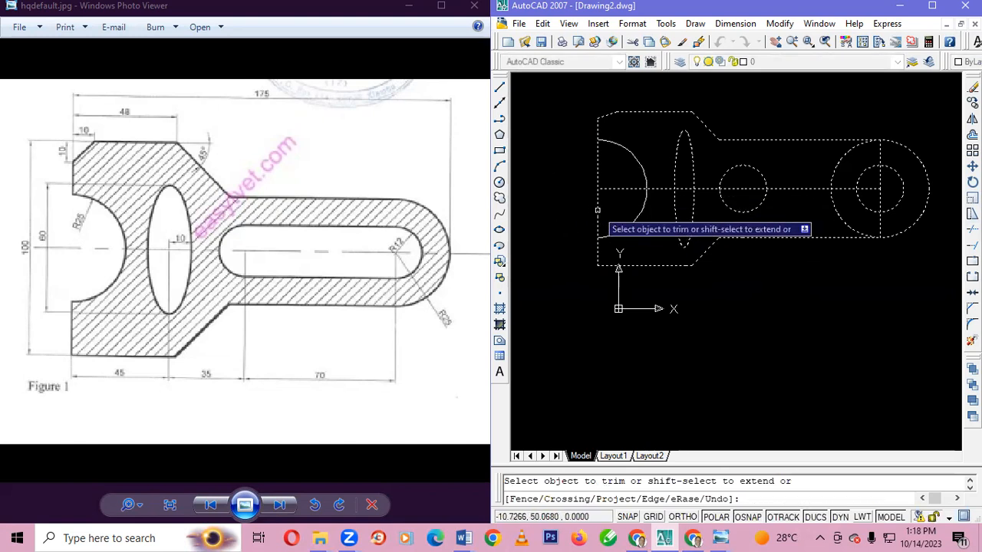
{"action": "left_click", "coordinate": [598, 170]}
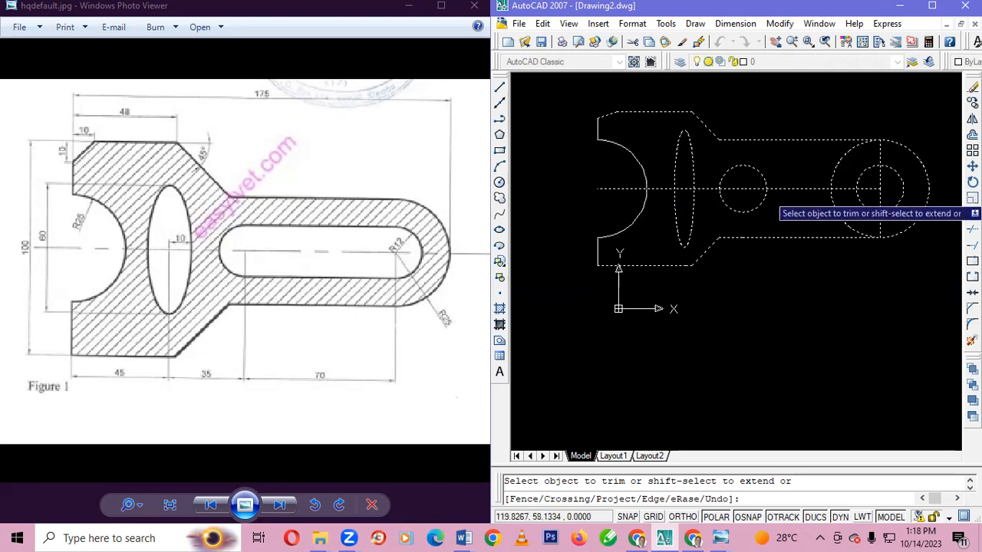
{"action": "left_click", "coordinate": [838, 171]}
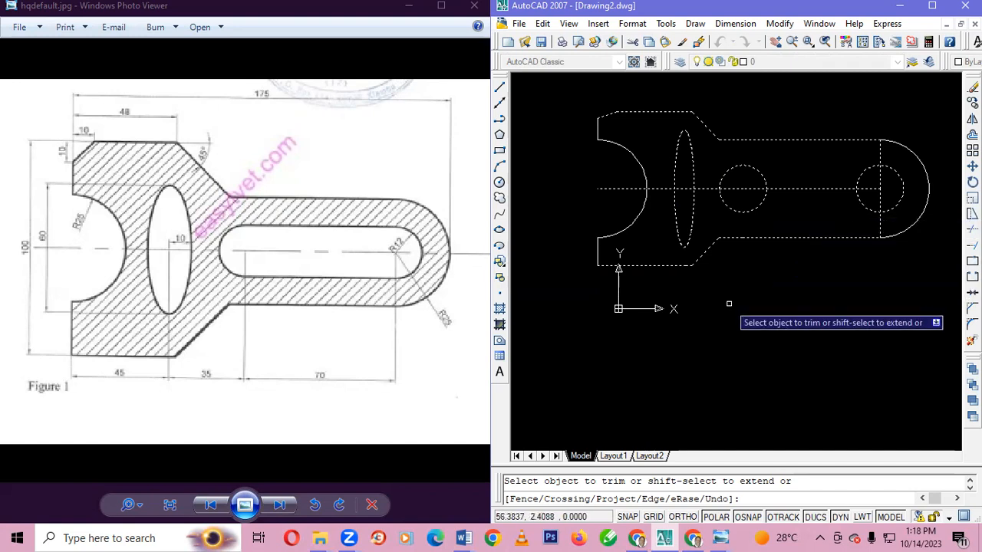
{"action": "key", "text": "Escape"}
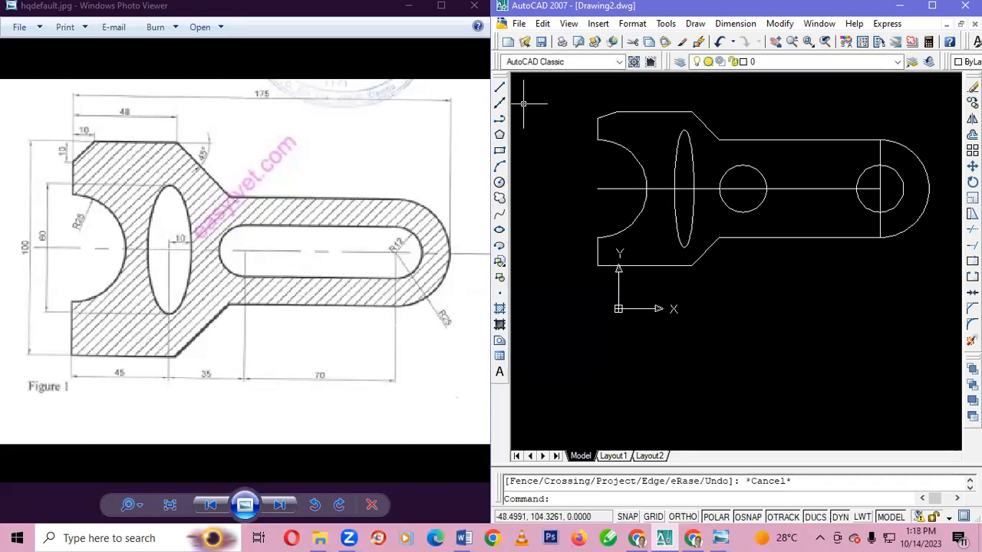
Draw a closed line loop joining the lowest and highest points of the two 12-radius circles, passing through the left circle's centre
{"action": "left_click", "coordinate": [500, 87]}
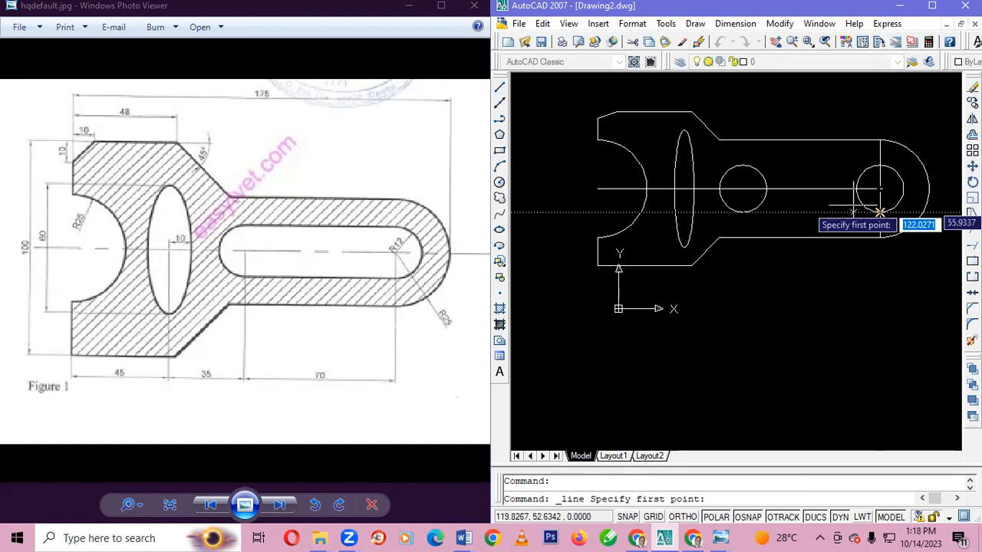
{"action": "left_click", "coordinate": [881, 212]}
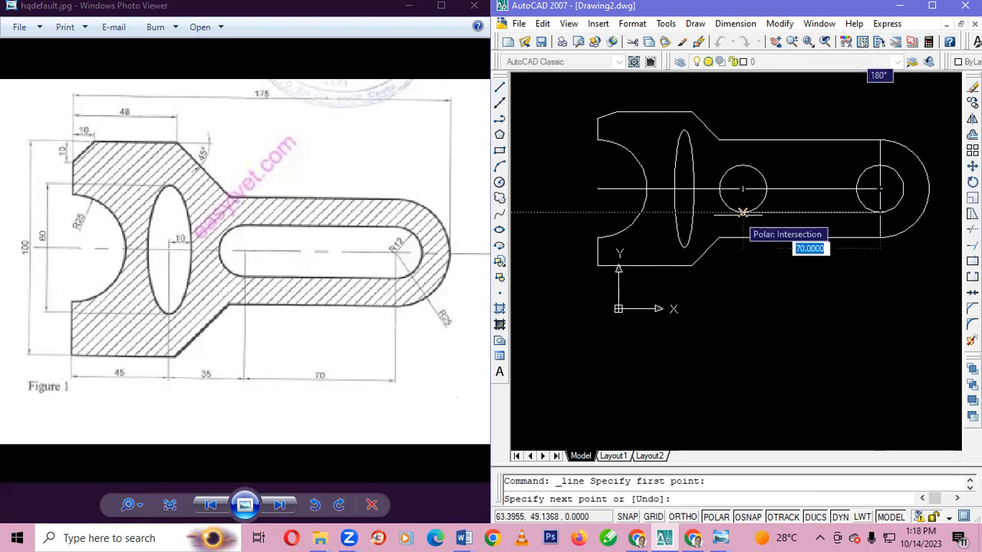
{"action": "left_click", "coordinate": [742, 212]}
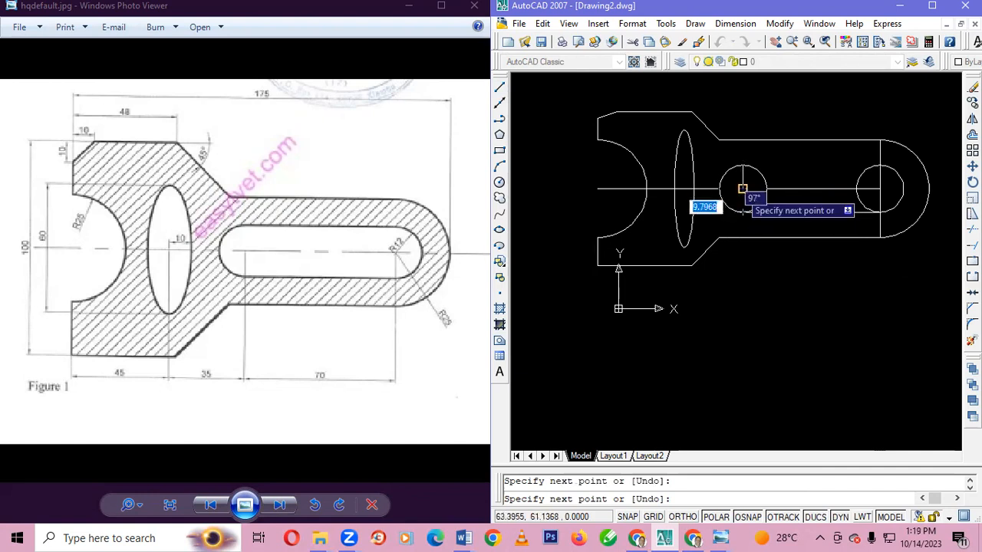
{"action": "left_click", "coordinate": [742, 189]}
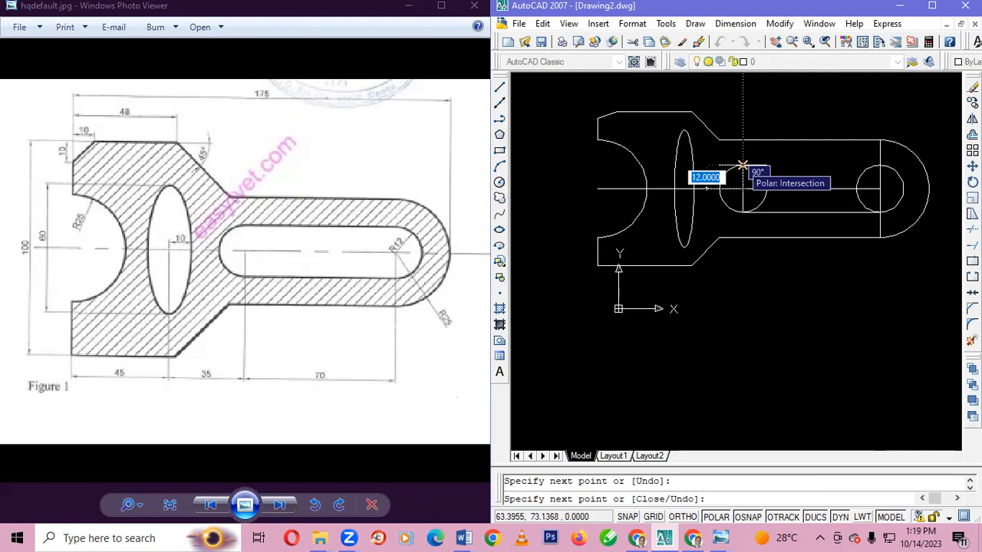
{"action": "left_click", "coordinate": [742, 166]}
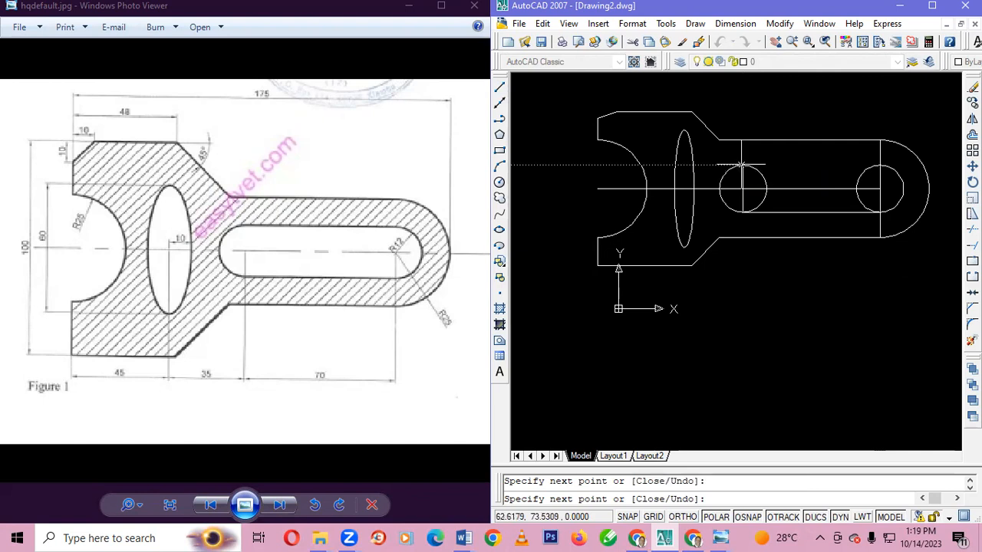
{"action": "left_click", "coordinate": [879, 166]}
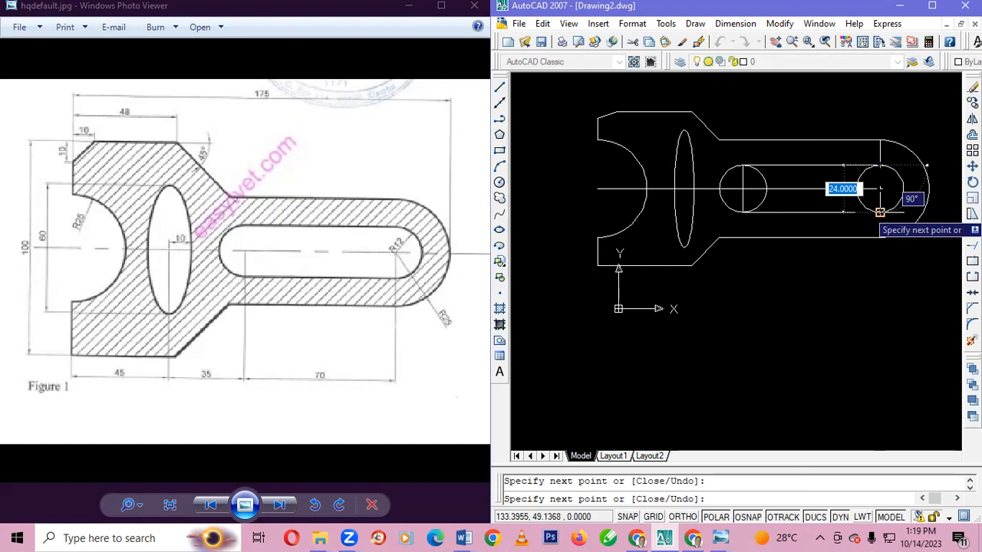
{"action": "left_click", "coordinate": [880, 212]}
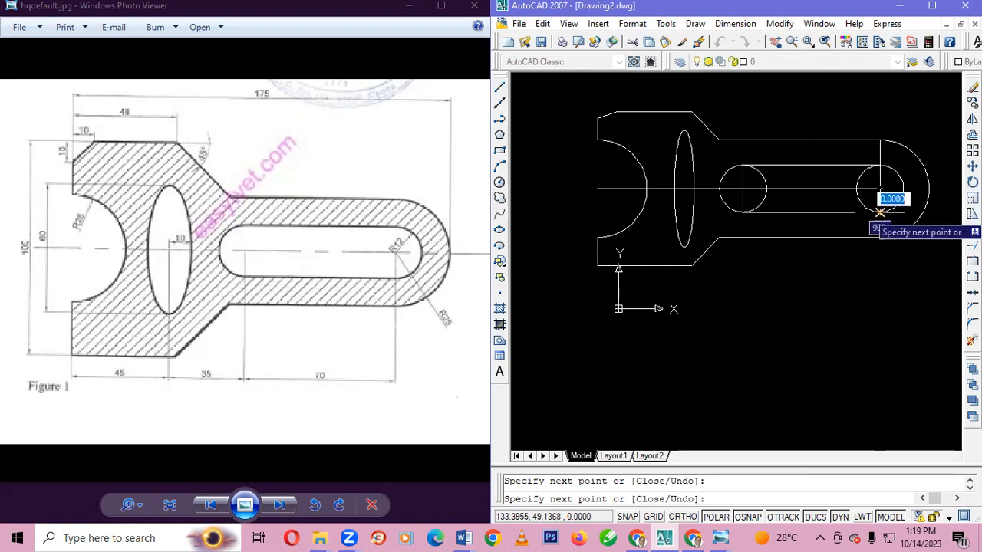
{"action": "key", "text": "Escape"}
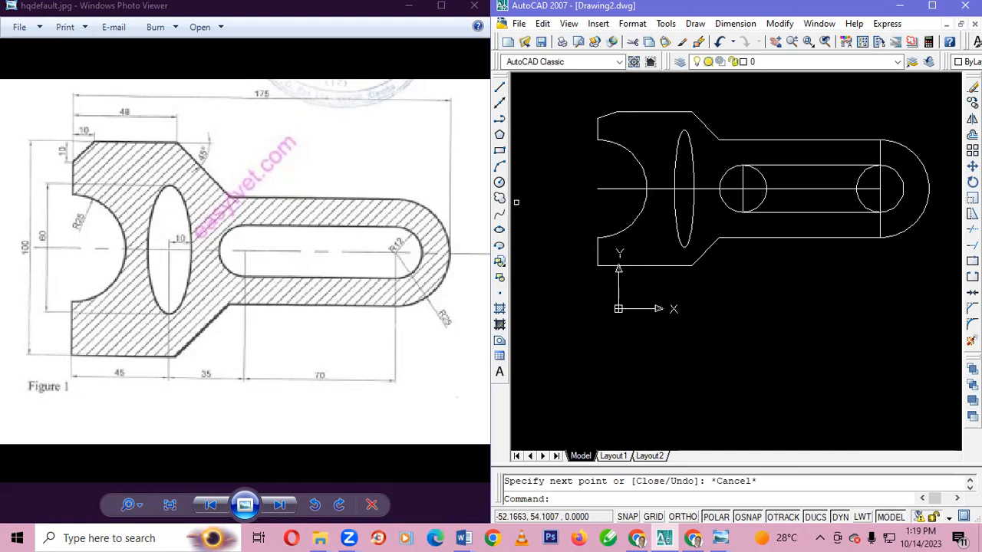
Trim away the inner halves of both 12-radius circles to form the slot's rounded ends
{"action": "key", "text": "ctrl+a"}
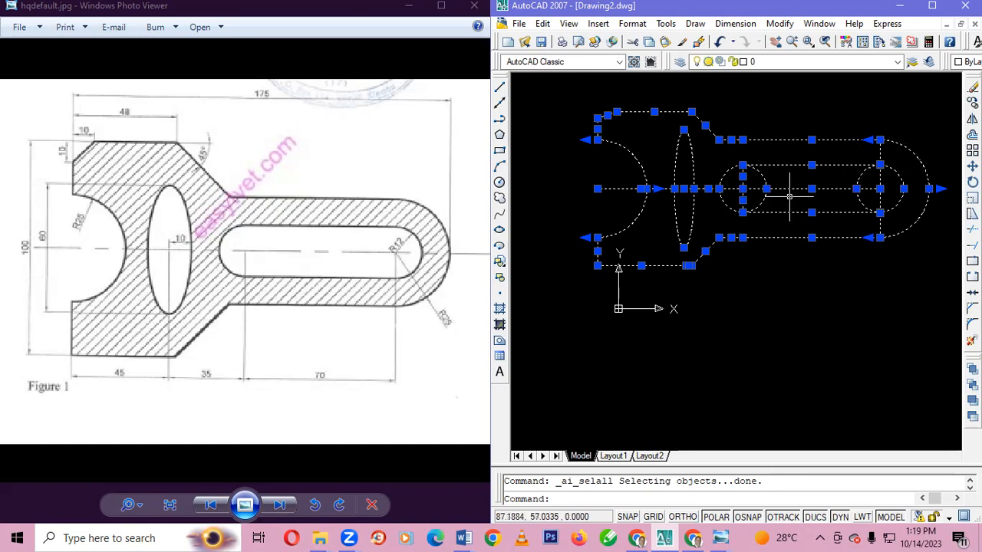
{"action": "left_click", "coordinate": [971, 245]}
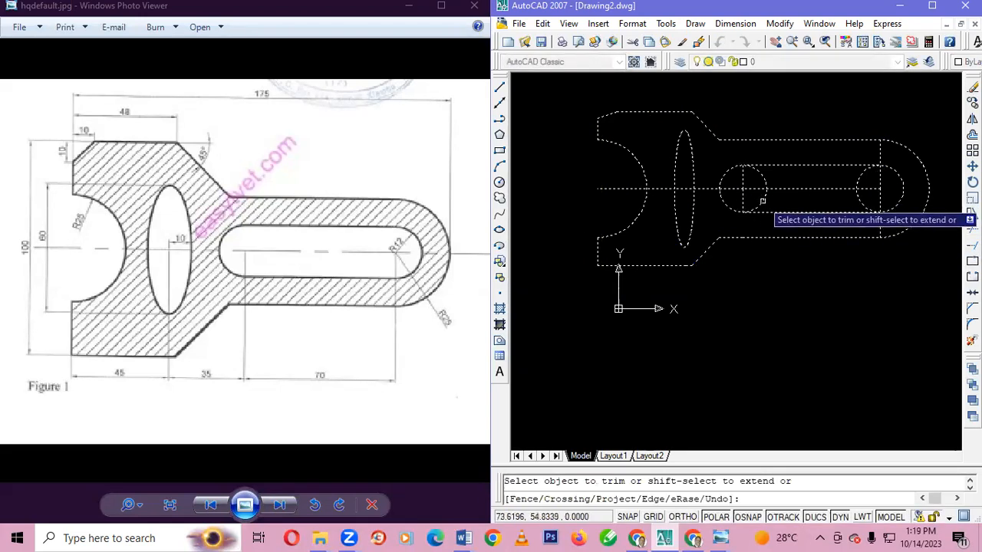
{"action": "left_click", "coordinate": [763, 175]}
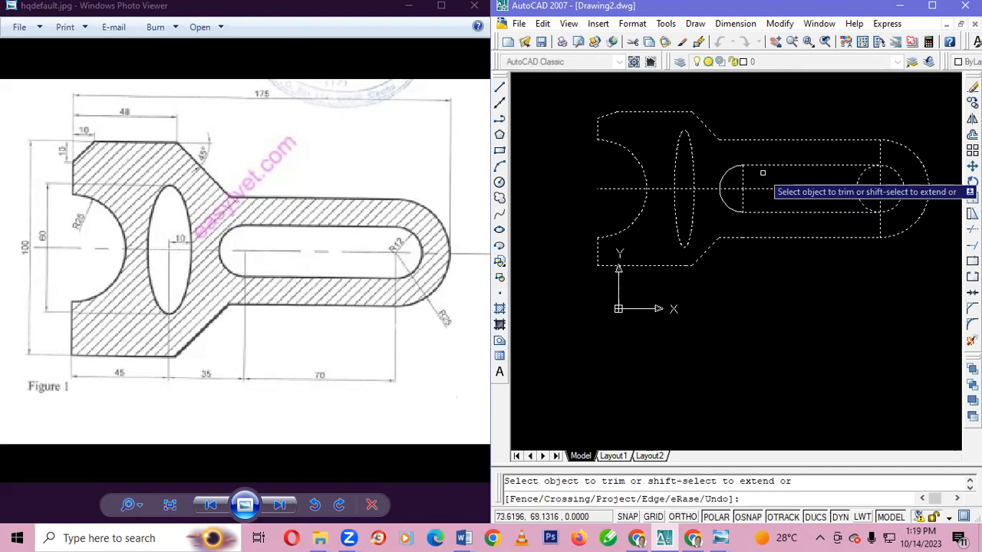
{"action": "left_click", "coordinate": [860, 175]}
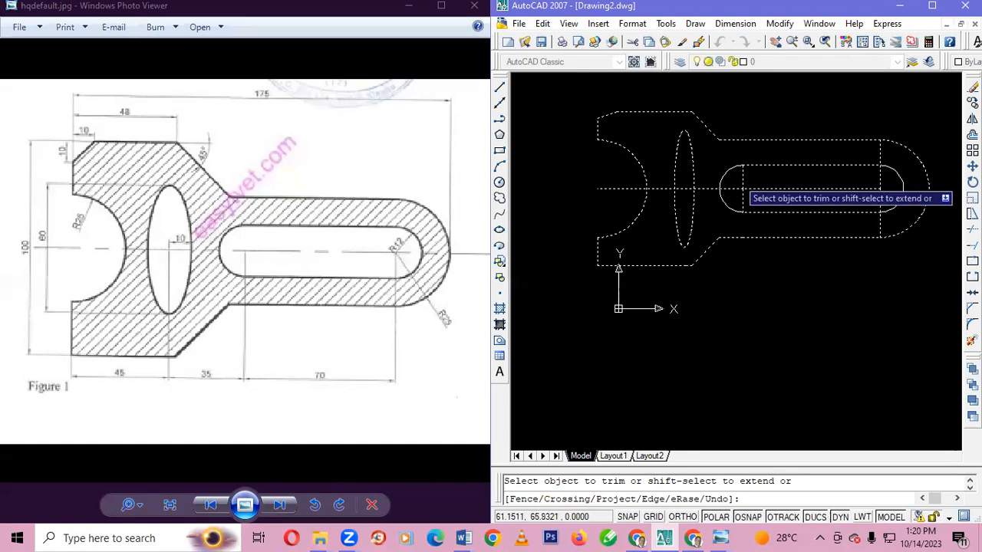
{"action": "key", "text": "Escape"}
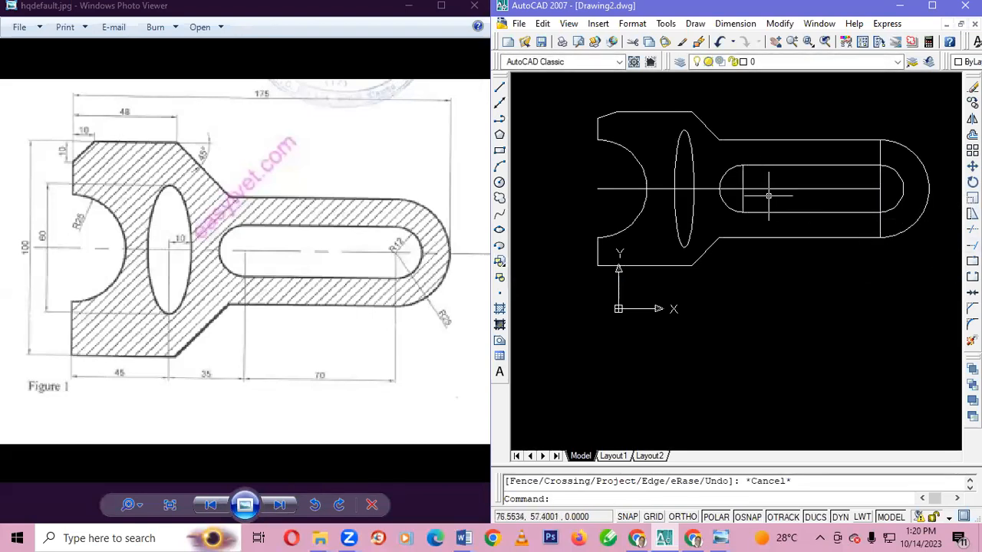
Erase the two vertical line segments across the slot's left end
{"action": "left_click", "coordinate": [742, 178]}
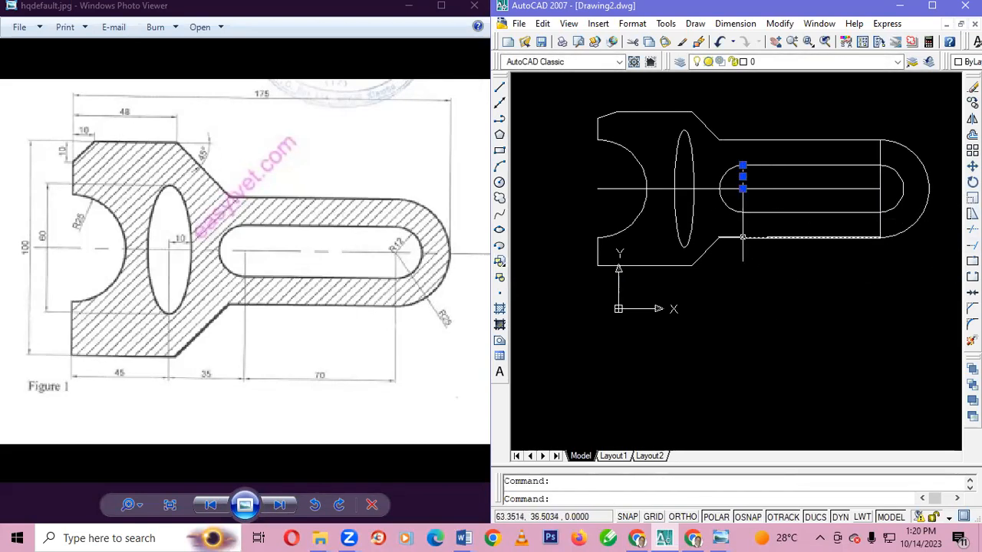
{"action": "key", "text": "Delete"}
{"action": "left_click", "coordinate": [743, 200]}
{"action": "key", "text": "Delete"}
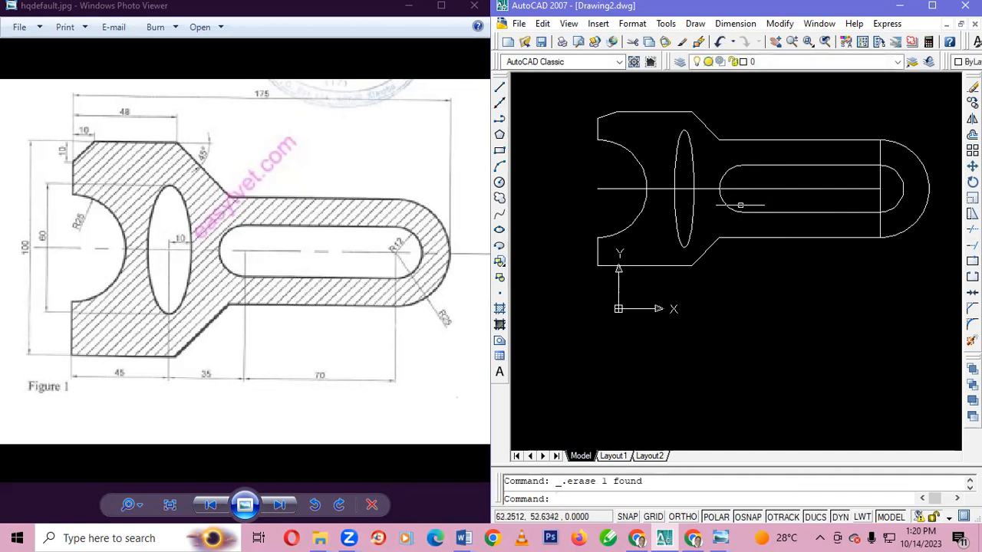
Erase the horizontal centre-line segments running through the slot, the ellipse and the left arc
{"action": "left_click", "coordinate": [838, 188]}
{"action": "key", "text": "Delete"}
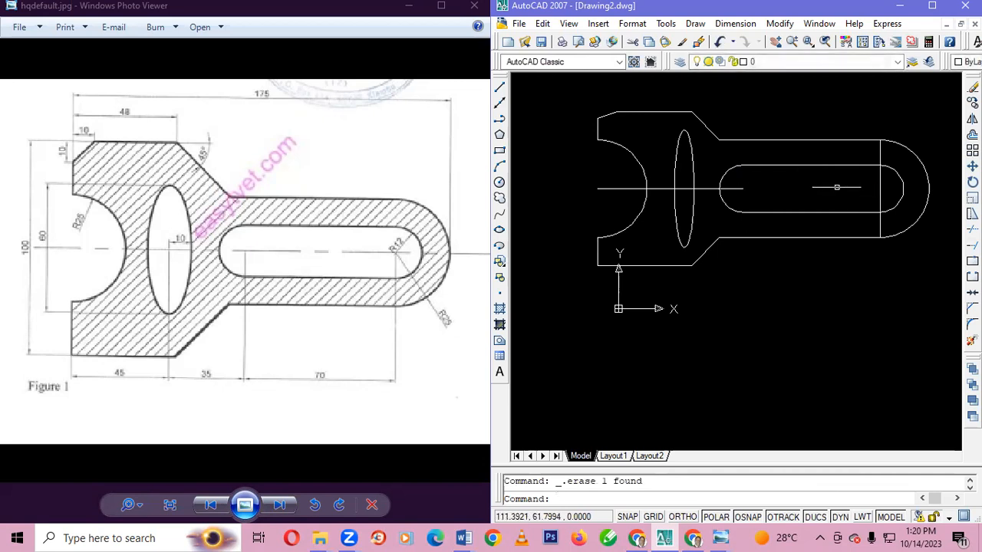
{"action": "left_click", "coordinate": [705, 188]}
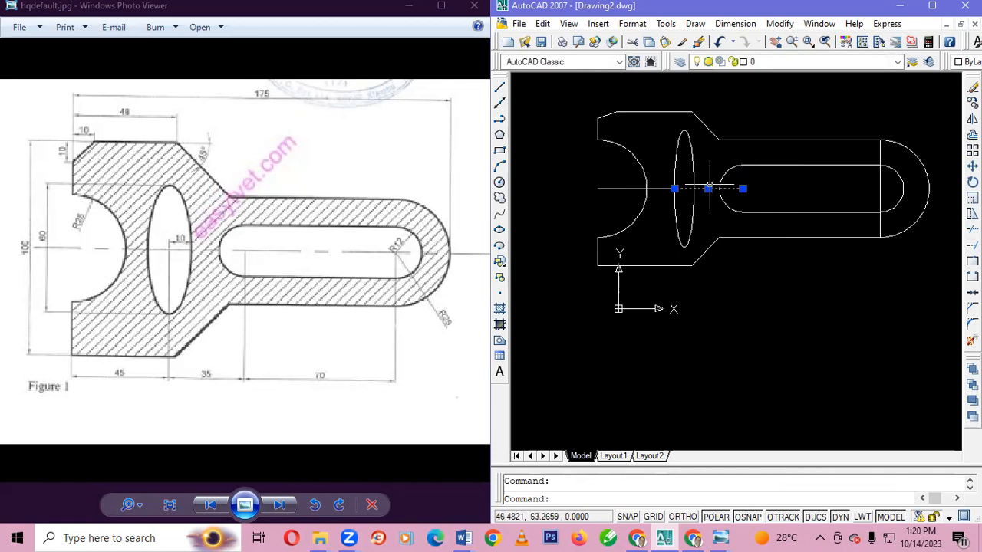
{"action": "key", "text": "Delete"}
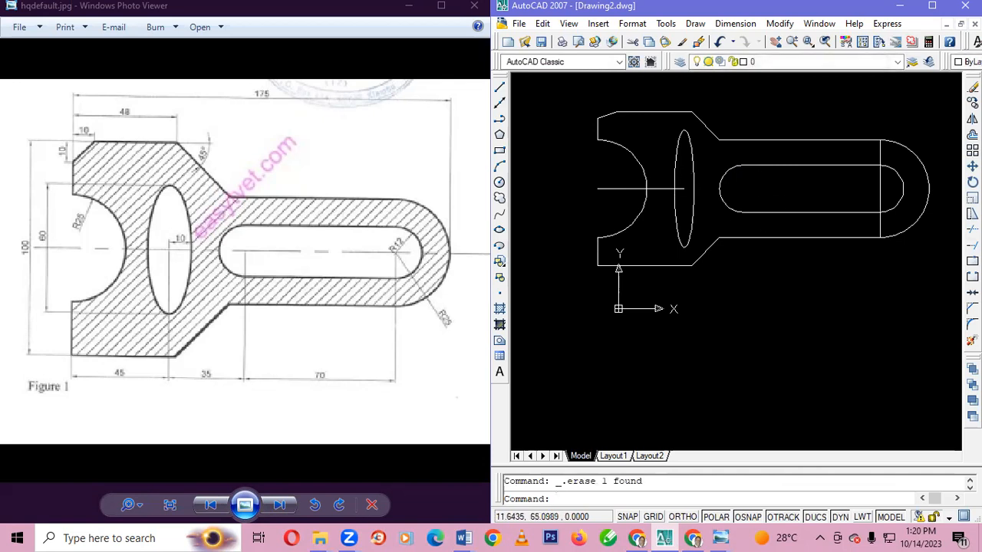
{"action": "left_click", "coordinate": [638, 190]}
{"action": "left_click", "coordinate": [639, 191]}
{"action": "key", "text": "Delete"}
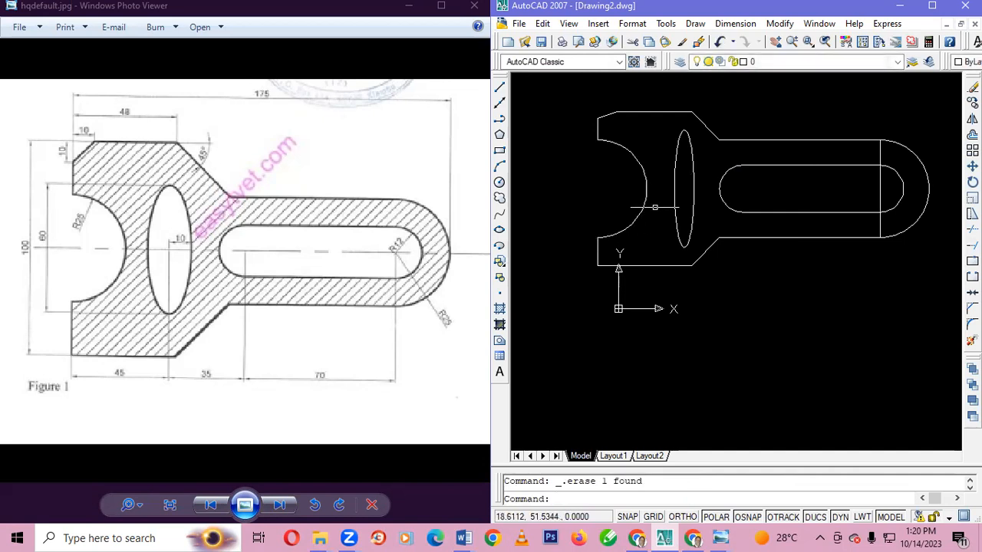
Erase the vertical construction lines across the bracket's rounded right end
{"action": "left_click", "coordinate": [880, 189]}
{"action": "key", "text": "Delete"}
{"action": "left_click", "coordinate": [880, 192]}
{"action": "key", "text": "Delete"}
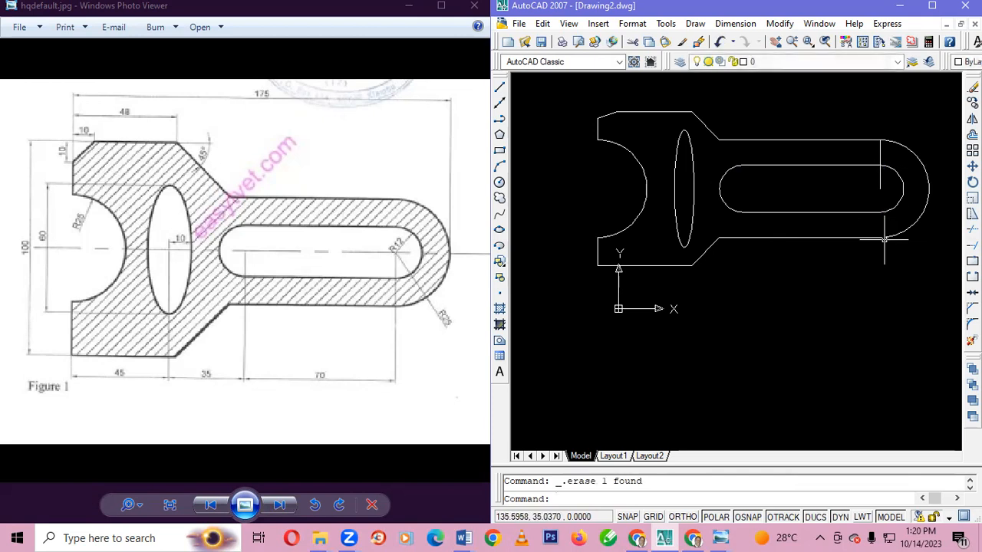
{"action": "left_click", "coordinate": [880, 152]}
{"action": "key", "text": "Delete"}
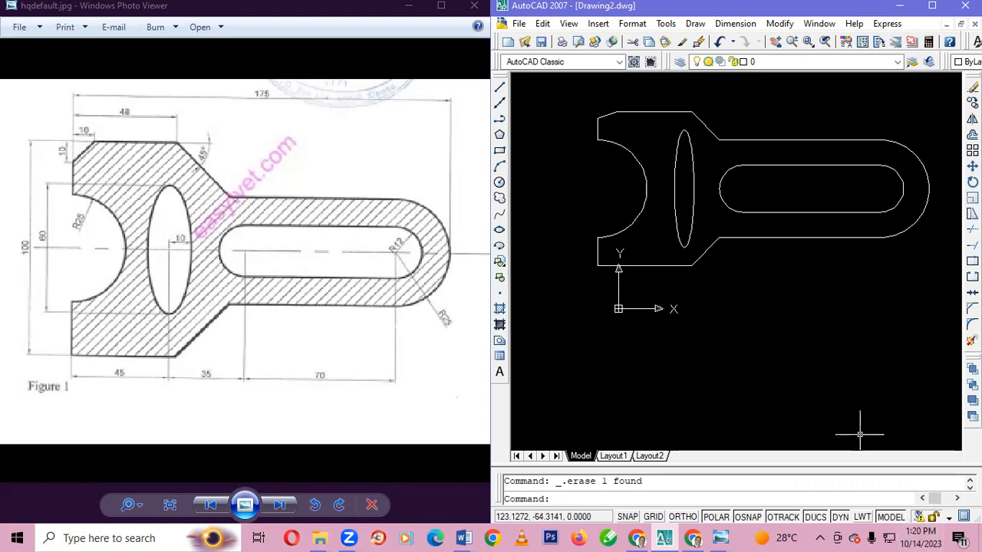
{"action": "key", "text": "XF86AudioMute"}
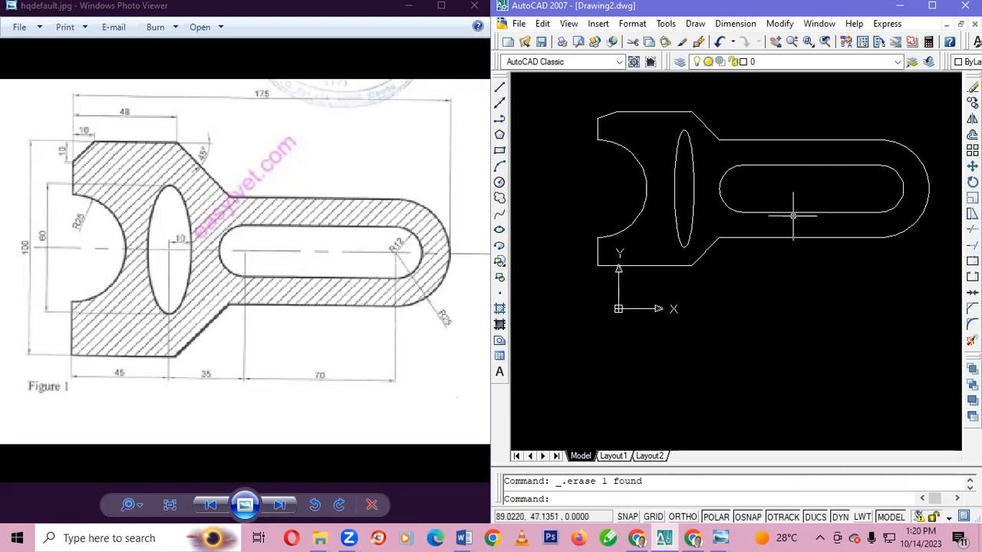
{"action": "key", "text": "XF86AudioRaiseVolume"}
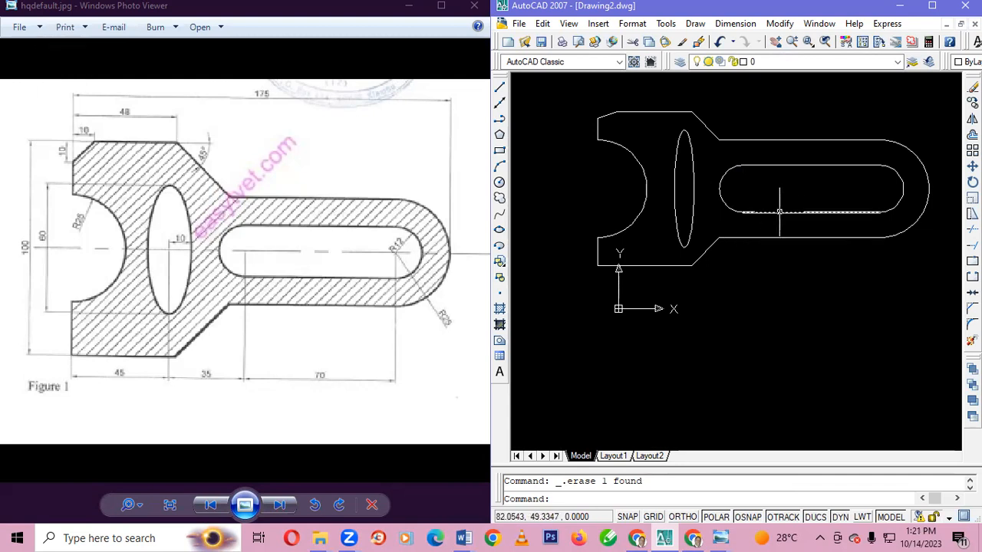
{"action": "left_click", "coordinate": [779, 212]}
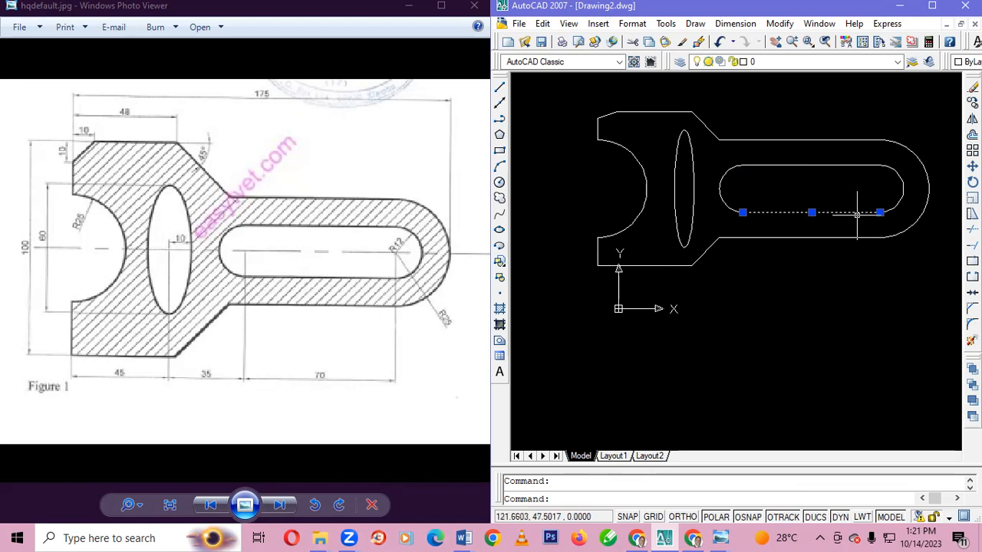
{"action": "key", "text": "Escape"}
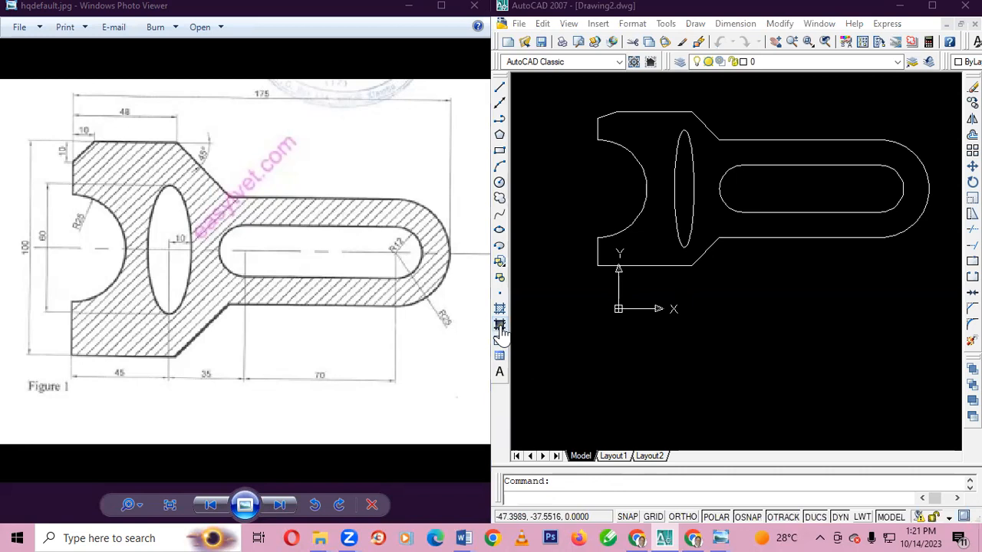
Set up a one-colour gradient fill using the index color white
{"action": "left_click", "coordinate": [499, 326]}
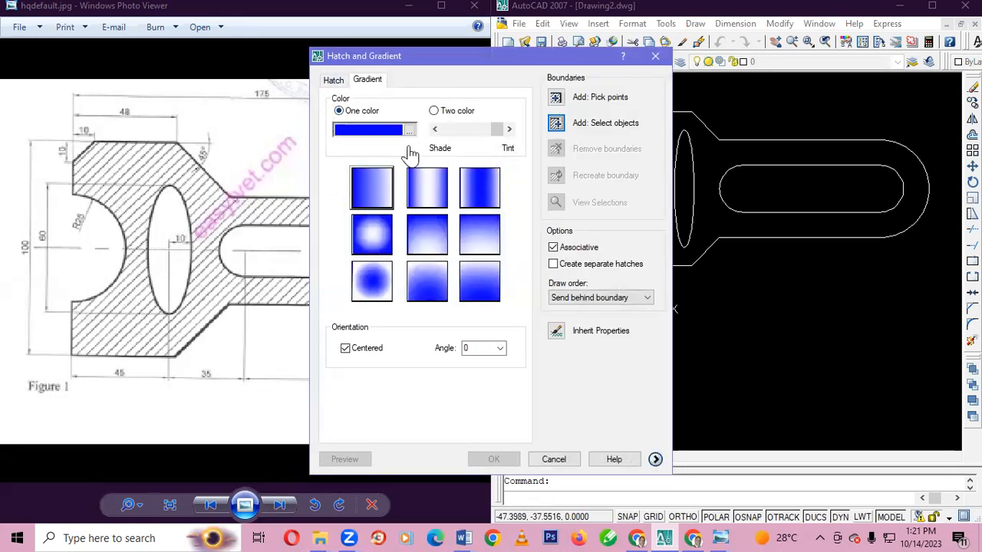
{"action": "left_click", "coordinate": [410, 131]}
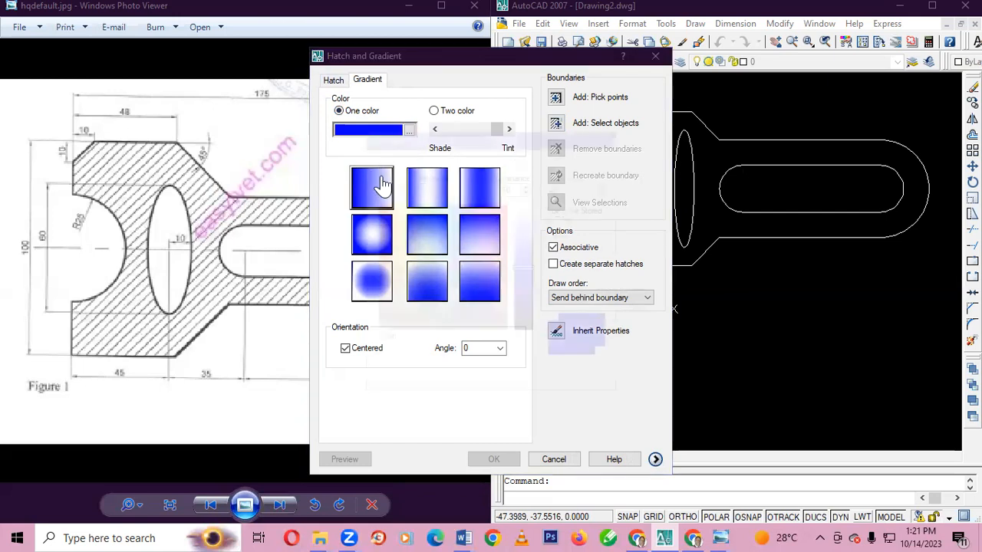
{"action": "left_click", "coordinate": [407, 161]}
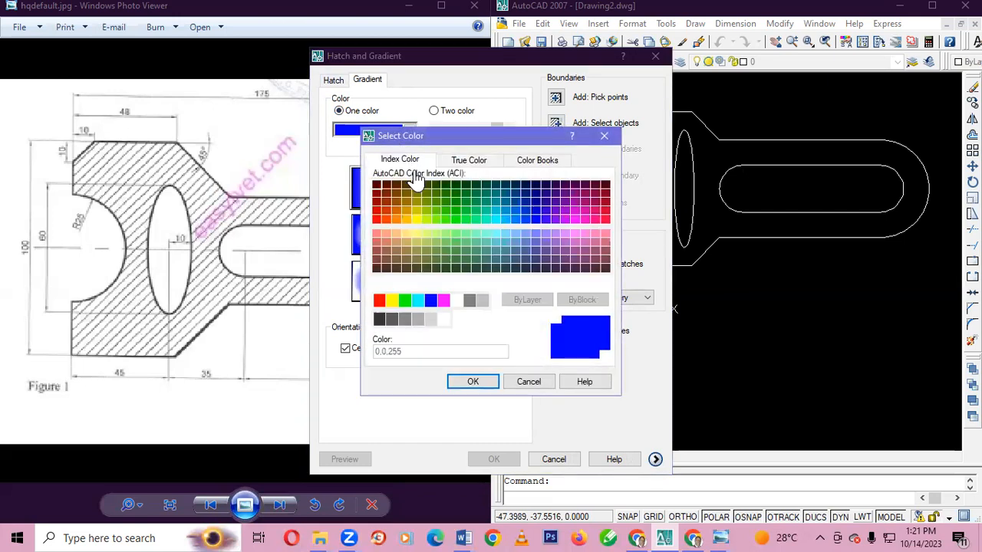
{"action": "left_click", "coordinate": [457, 300]}
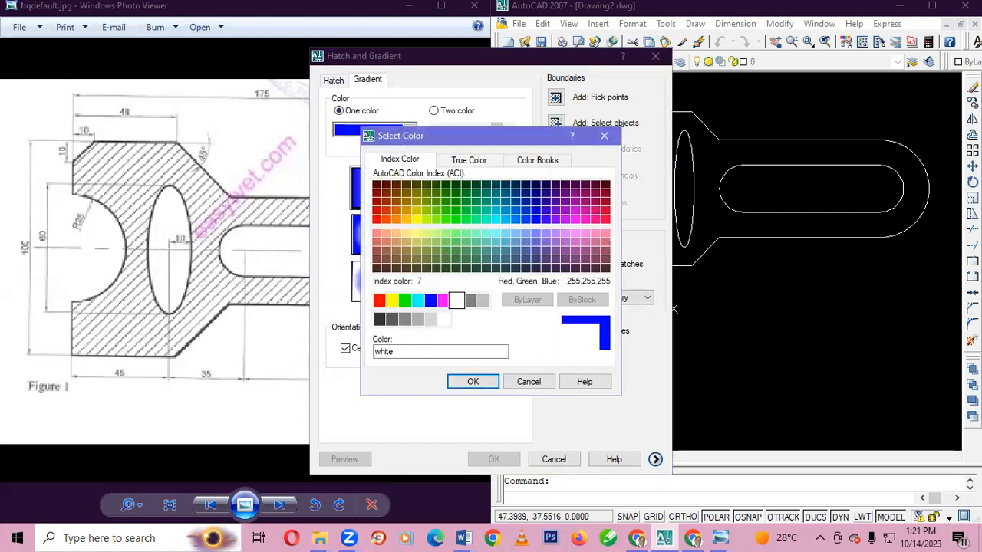
{"action": "left_click", "coordinate": [482, 383]}
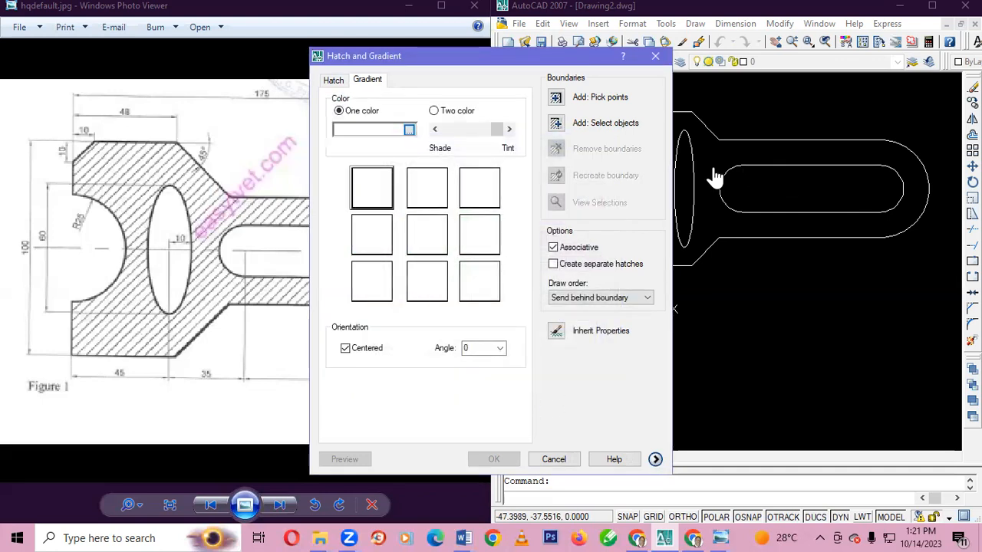
Apply the white gradient to the slot, using its two straight edges and two end arcs as the boundary
{"action": "left_click", "coordinate": [556, 125]}
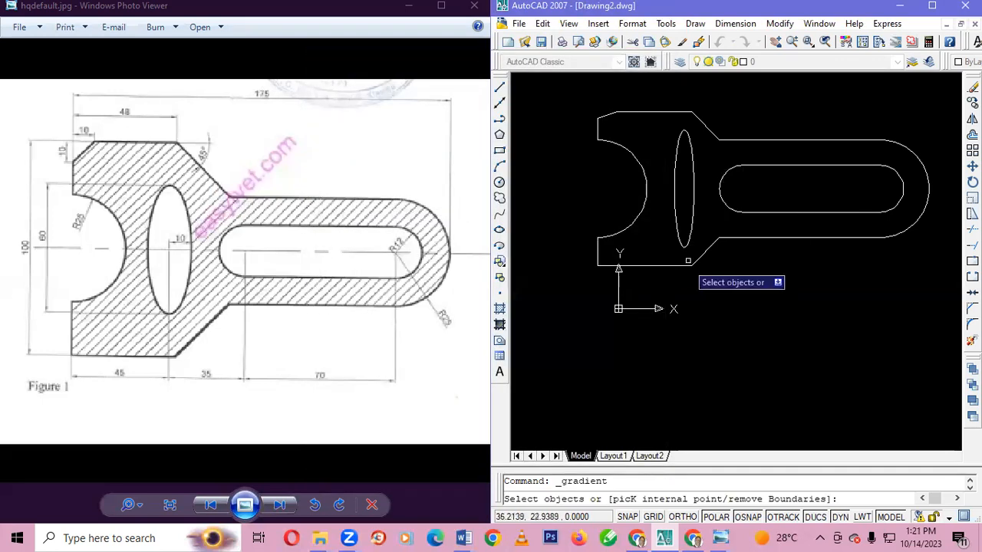
{"action": "left_click", "coordinate": [760, 166]}
{"action": "left_click", "coordinate": [724, 178]}
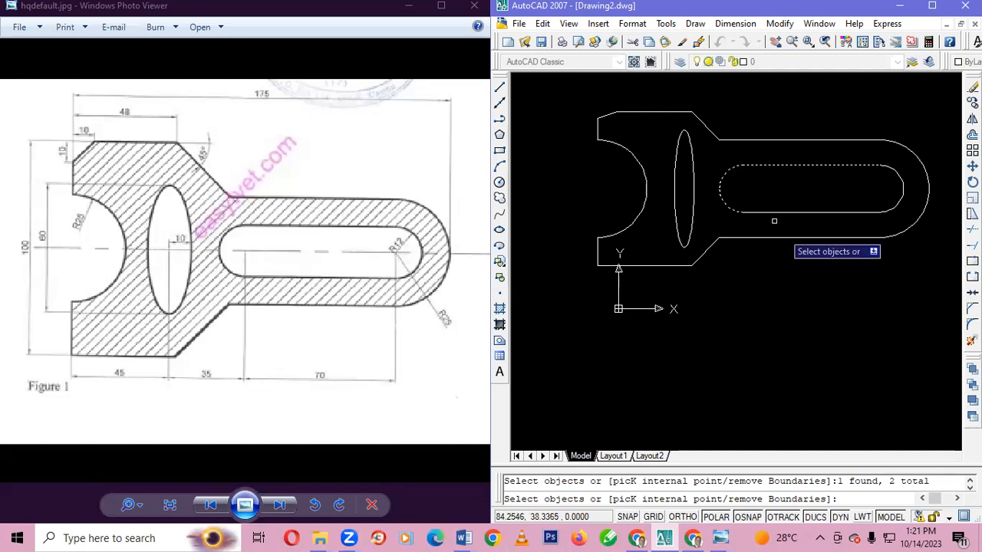
{"action": "left_click", "coordinate": [832, 212]}
{"action": "left_click", "coordinate": [896, 202]}
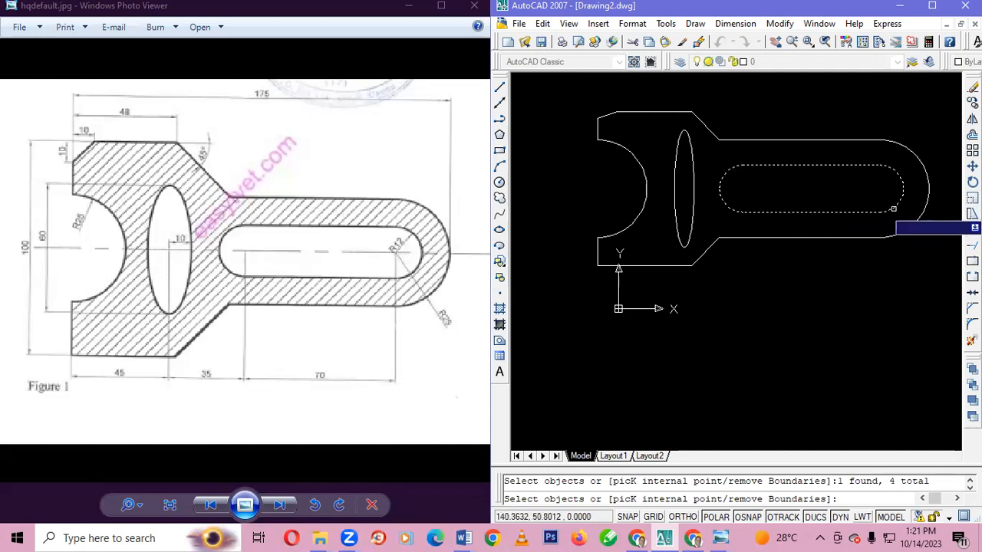
{"action": "key", "text": "Return"}
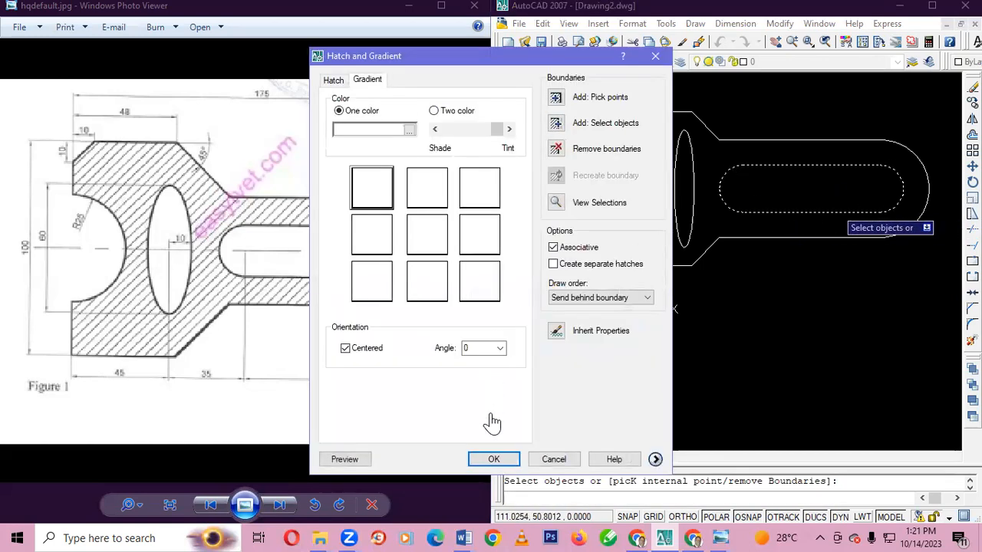
{"action": "left_click", "coordinate": [493, 458]}
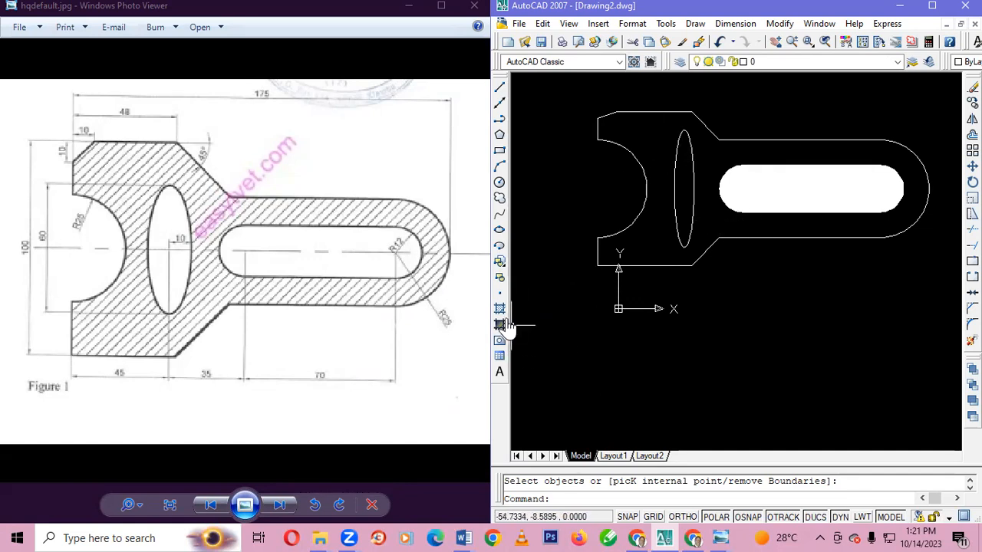
{"action": "key", "text": "Escape"}
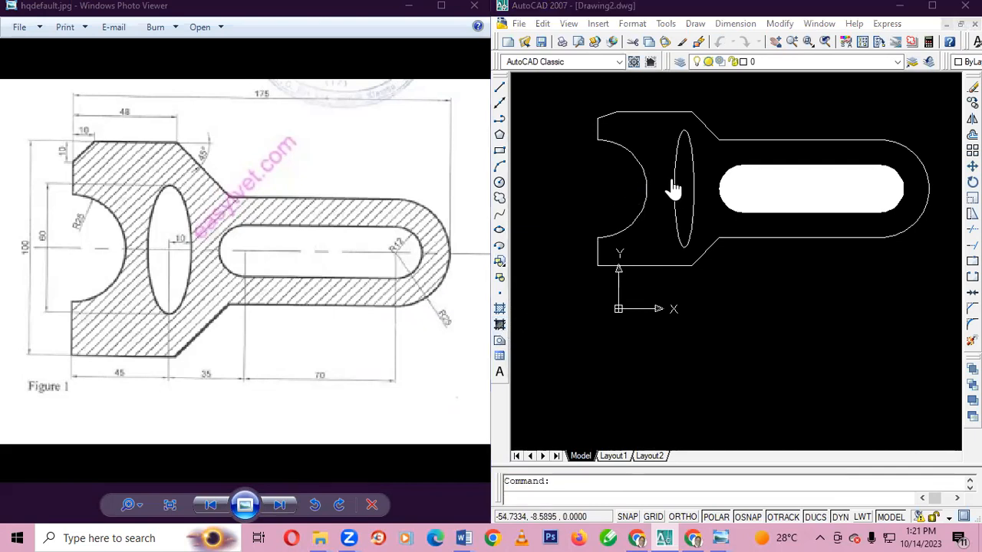
Fill the narrow vertical ellipse with the same white one-colour gradient
{"action": "key", "text": "Return"}
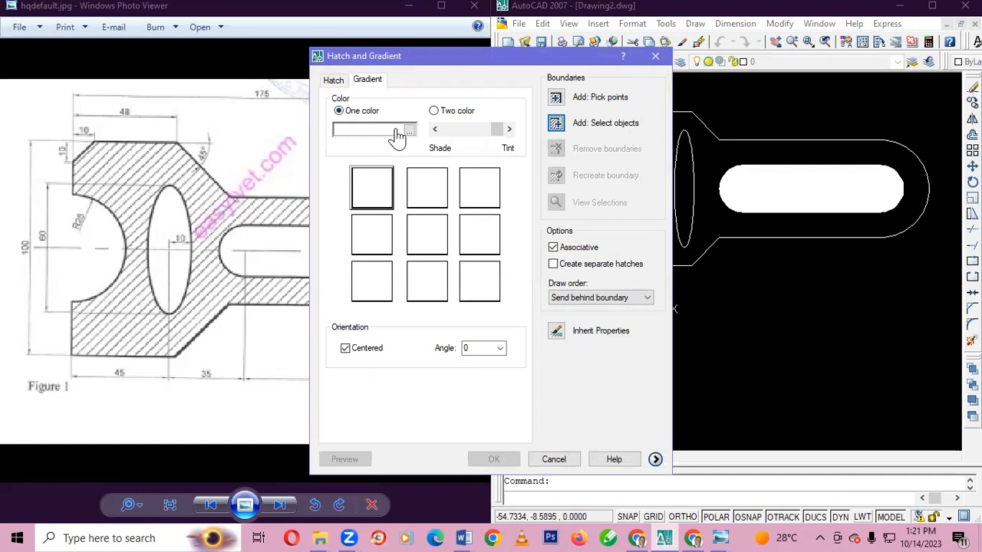
{"action": "left_click", "coordinate": [592, 129]}
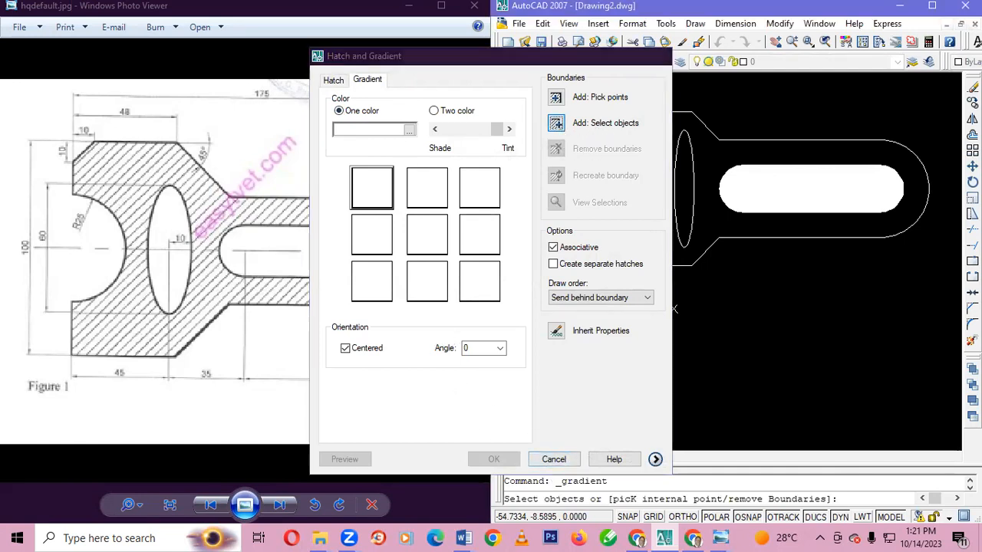
{"action": "left_click", "coordinate": [687, 208]}
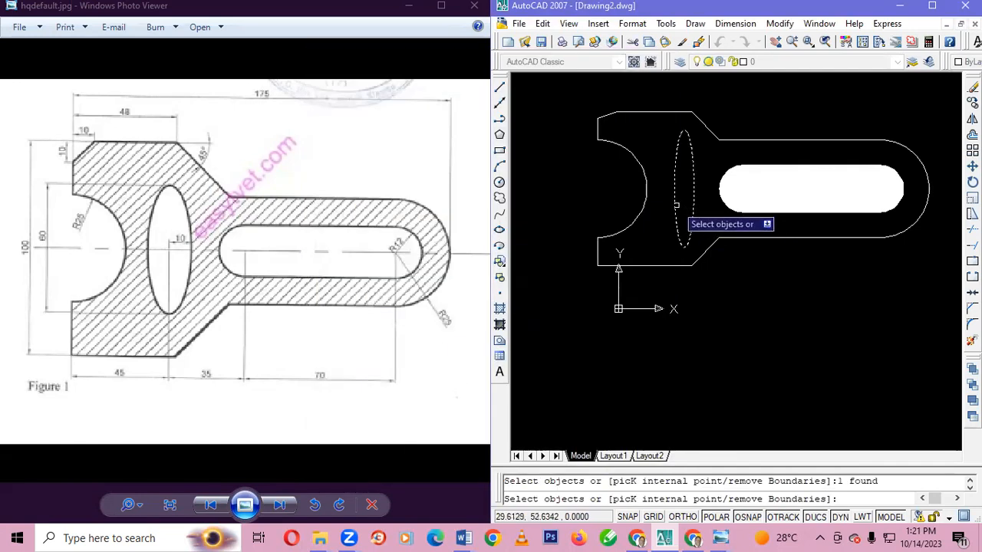
{"action": "key", "text": "Return"}
{"action": "key", "text": "Return"}
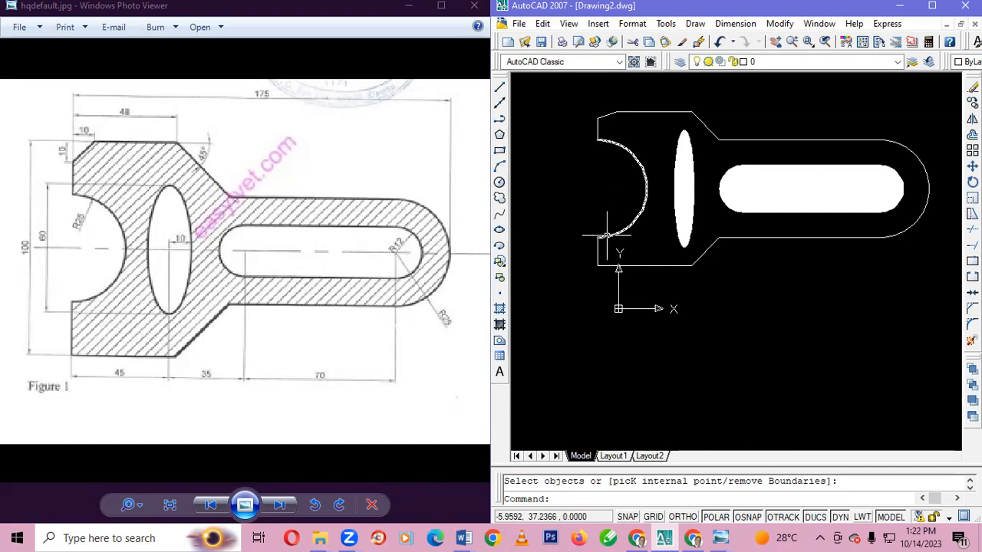
Hatch the bracket with the ANSI31 pattern at angle 0 and scale 1, selecting all outer outline segments and arcs as the boundary
{"action": "left_click", "coordinate": [500, 309]}
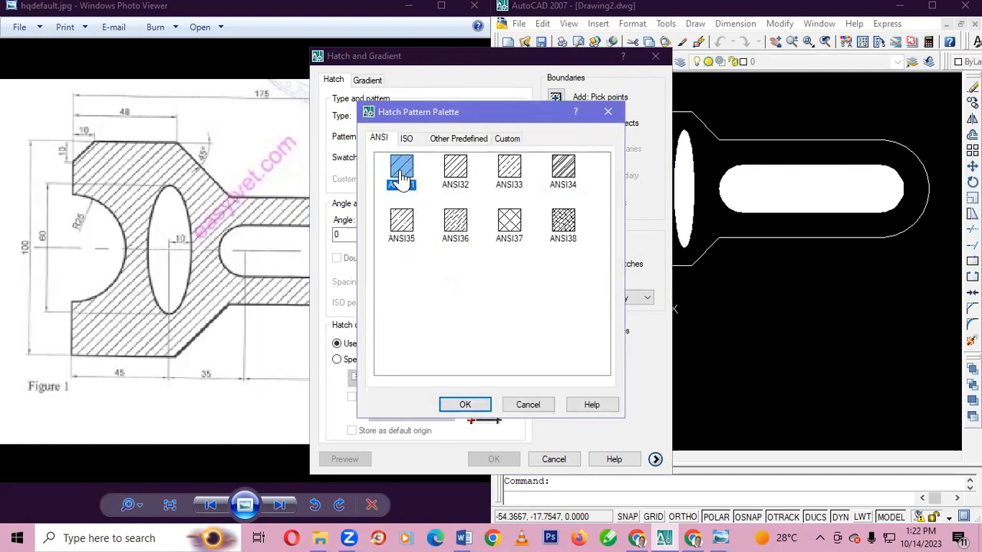
{"action": "left_click", "coordinate": [465, 406]}
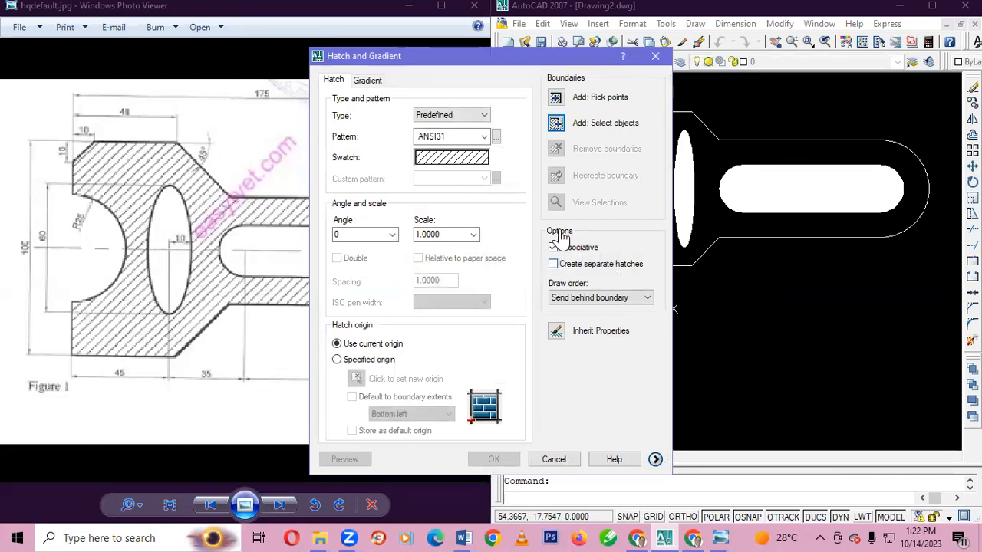
{"action": "left_click", "coordinate": [558, 129]}
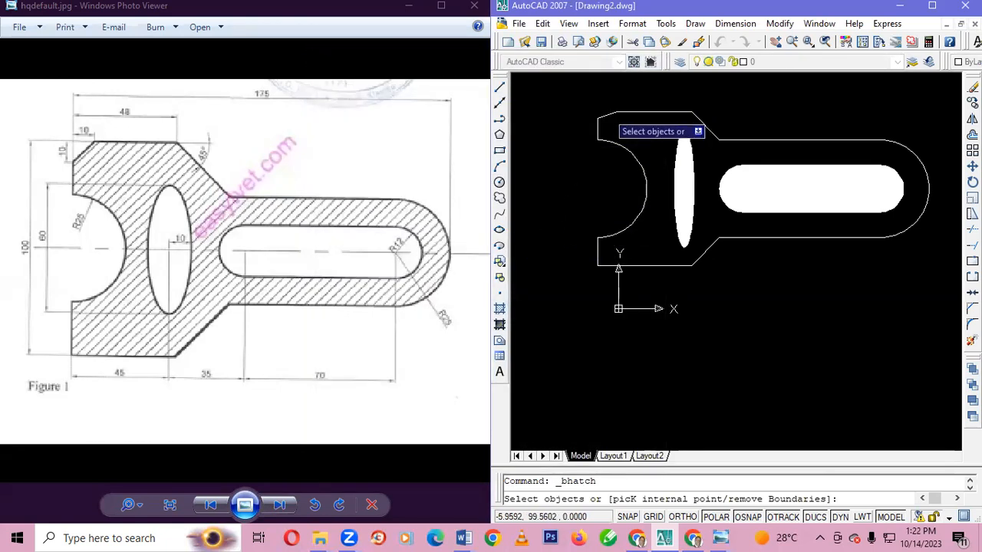
{"action": "left_click", "coordinate": [605, 115]}
{"action": "left_click", "coordinate": [598, 123]}
{"action": "left_click", "coordinate": [597, 131]}
{"action": "left_click", "coordinate": [605, 143]}
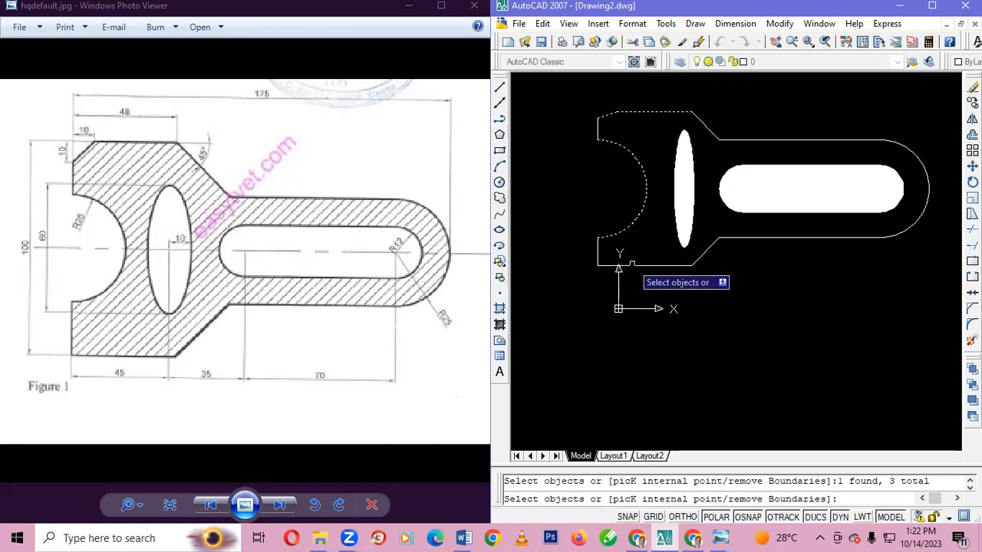
{"action": "left_click", "coordinate": [599, 257]}
{"action": "left_click", "coordinate": [637, 265]}
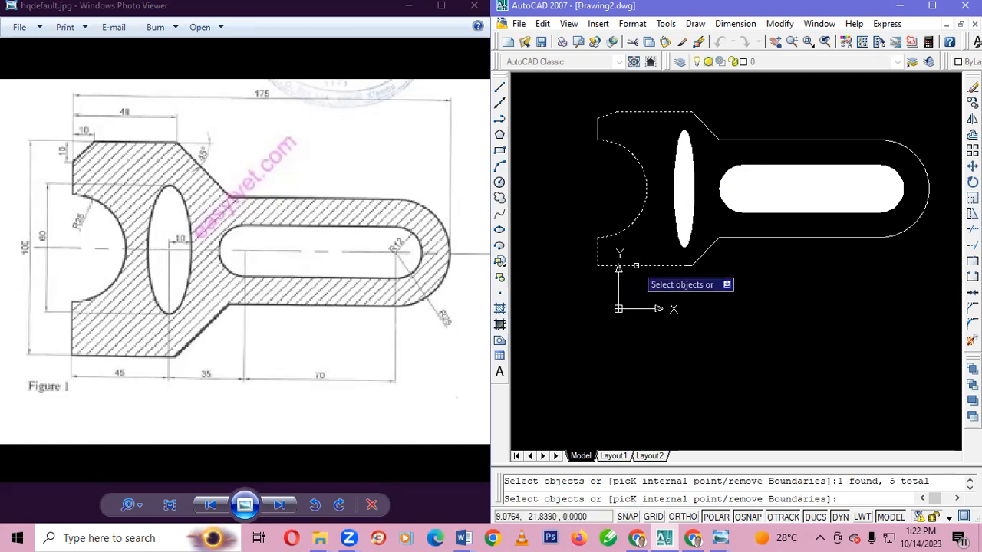
{"action": "left_click", "coordinate": [702, 257]}
{"action": "left_click", "coordinate": [745, 238]}
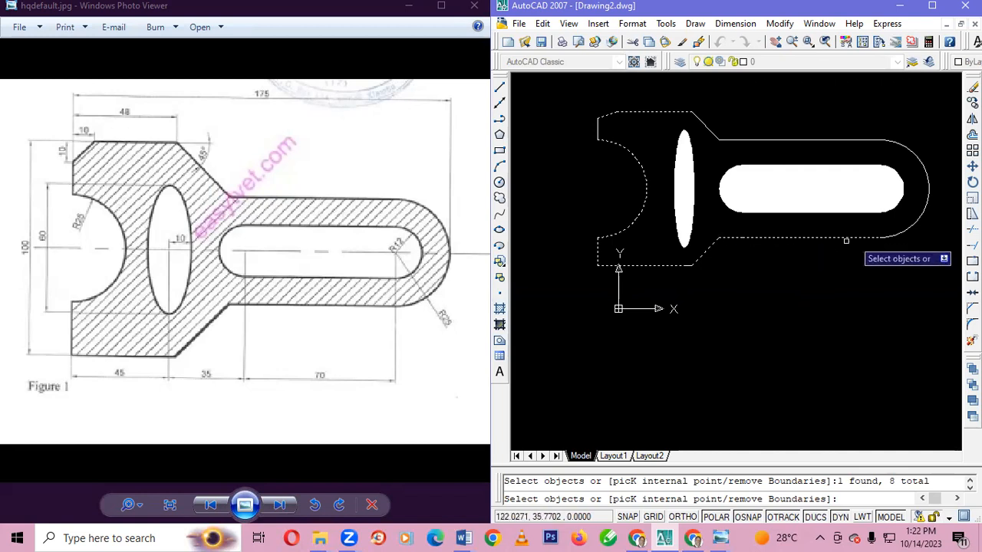
{"action": "left_click", "coordinate": [894, 236]}
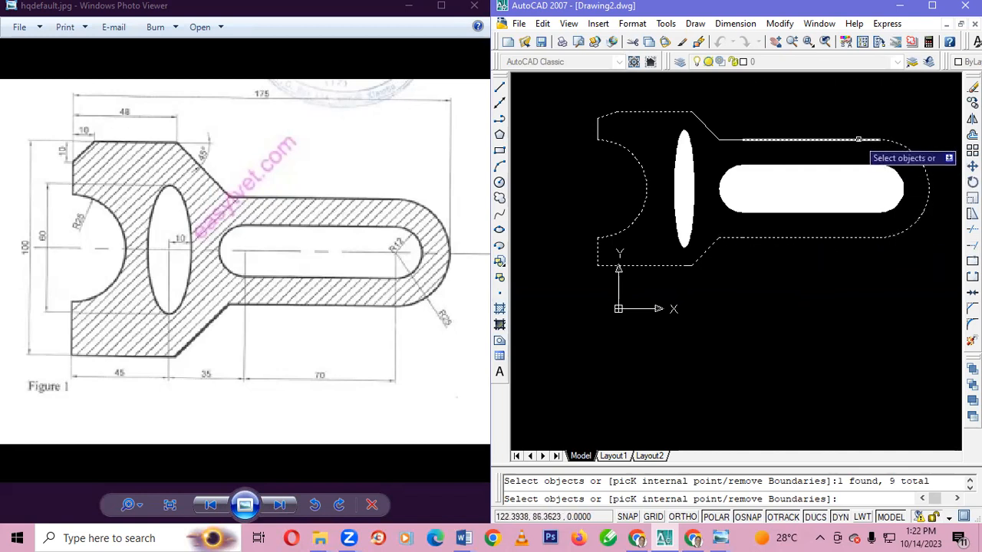
{"action": "left_click", "coordinate": [733, 139]}
{"action": "left_click", "coordinate": [712, 134]}
{"action": "left_click", "coordinate": [707, 249]}
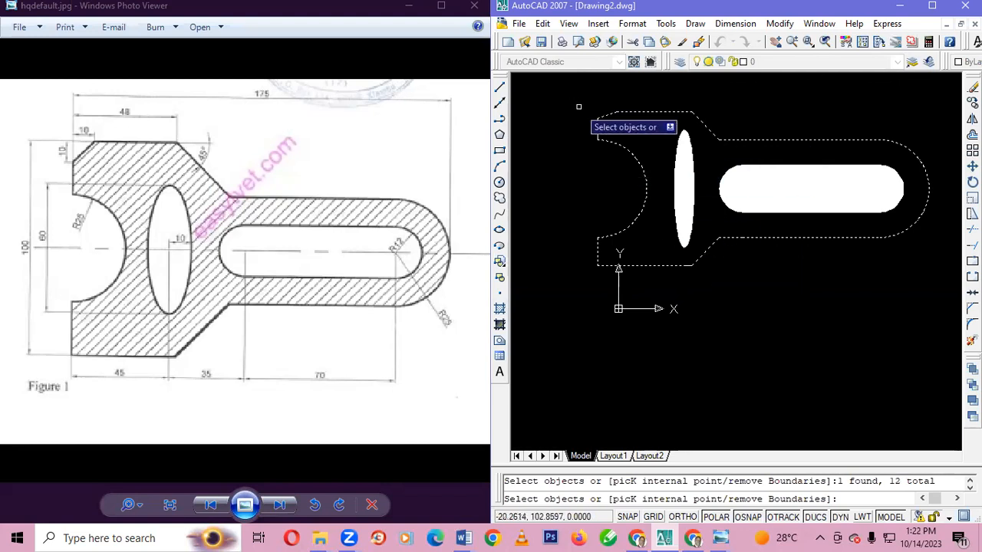
{"action": "key", "text": "Return"}
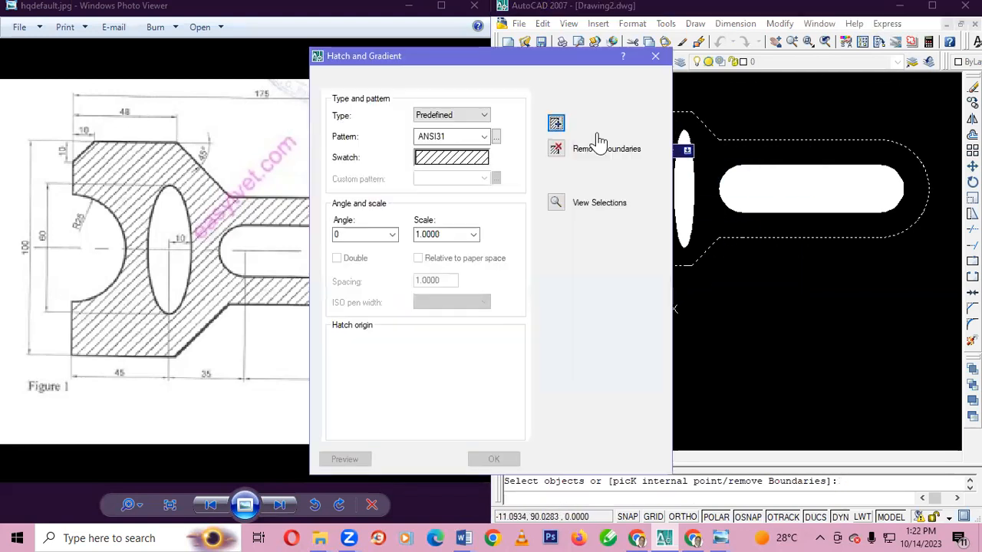
{"action": "left_click", "coordinate": [493, 459]}
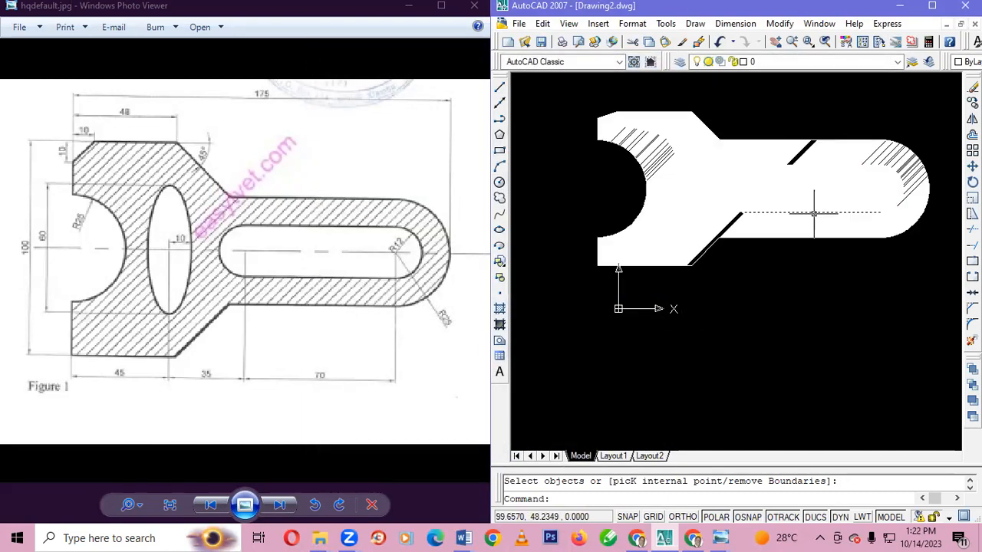
Examine the hatch lines around the slot up close and check which object covers the slot area
{"action": "scroll", "coordinate": [814, 213], "scroll_direction": "up", "scroll_amount": 9}
{"action": "scroll", "coordinate": [813, 212], "scroll_direction": "down", "scroll_amount": 8}
{"action": "scroll", "coordinate": [813, 213], "scroll_direction": "up", "scroll_amount": 6}
{"action": "scroll", "coordinate": [815, 209], "scroll_direction": "down", "scroll_amount": 5}
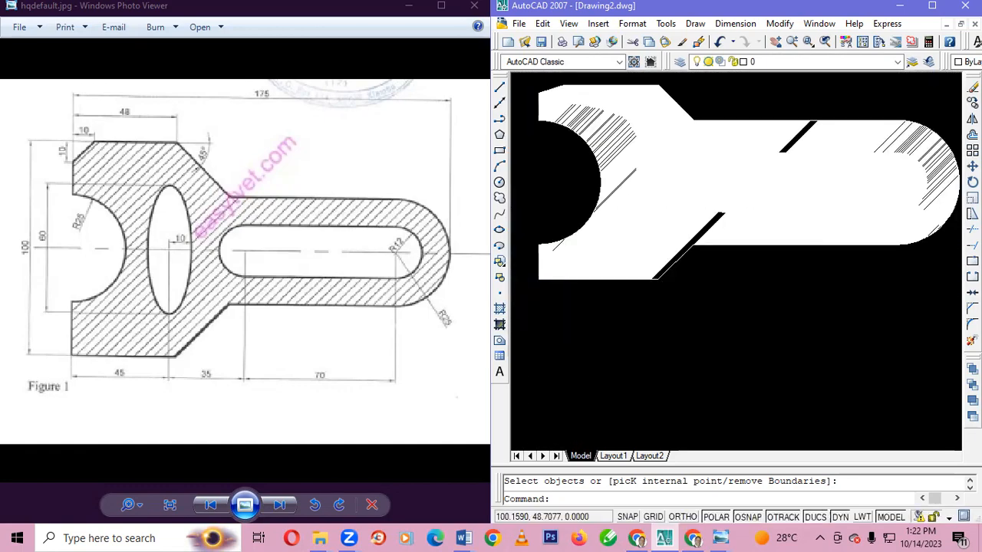
{"action": "scroll", "coordinate": [803, 220], "scroll_direction": "up", "scroll_amount": 4}
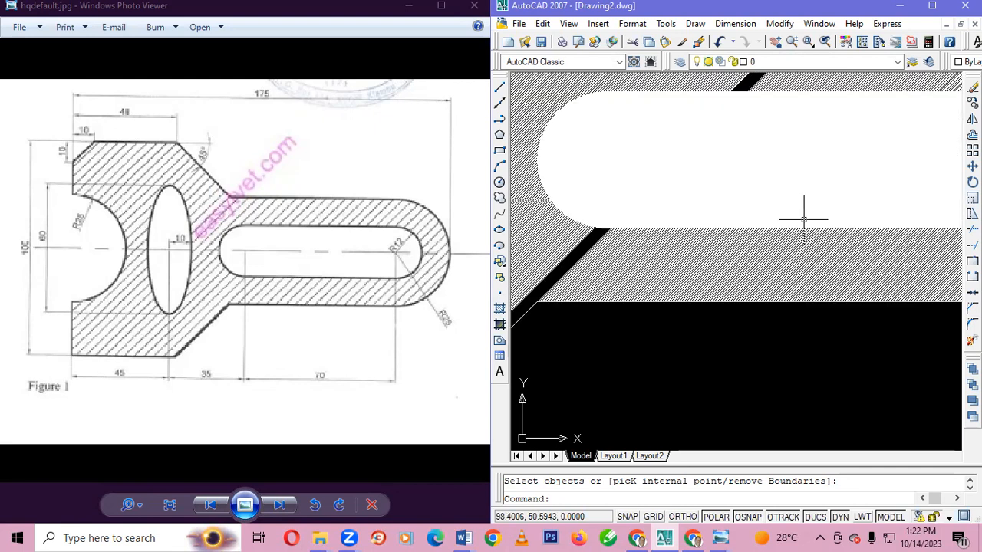
{"action": "left_click", "coordinate": [785, 228]}
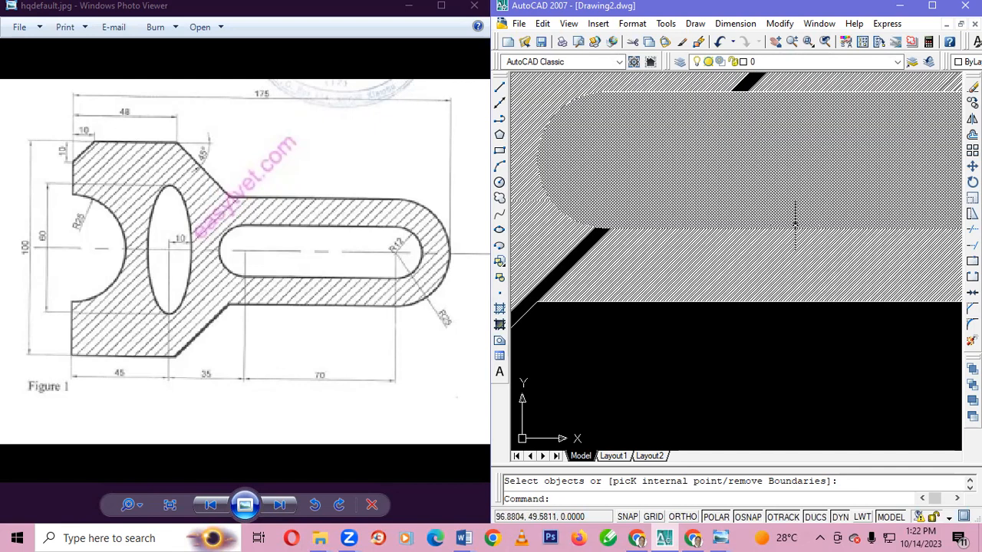
{"action": "scroll", "coordinate": [793, 225], "scroll_direction": "down", "scroll_amount": 4}
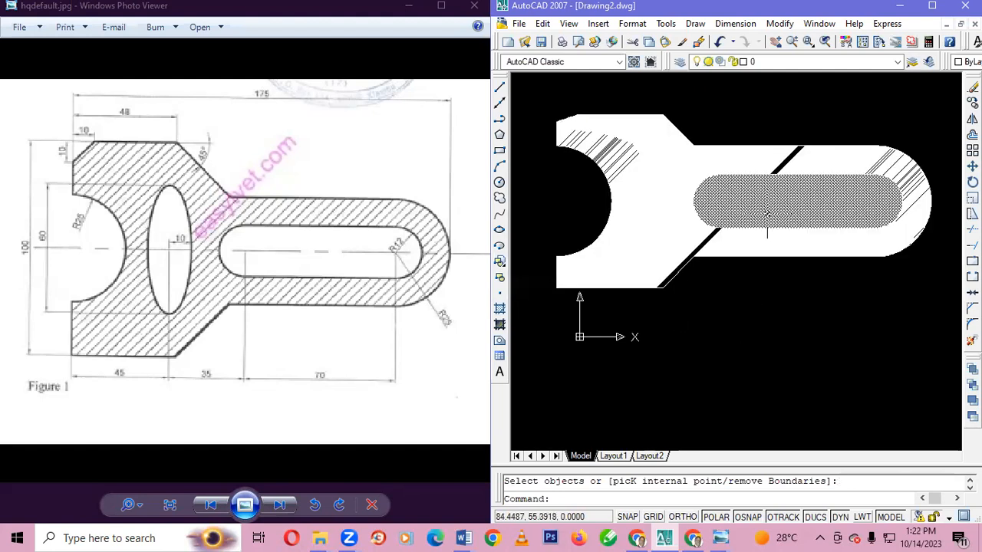
{"action": "key", "text": "Escape"}
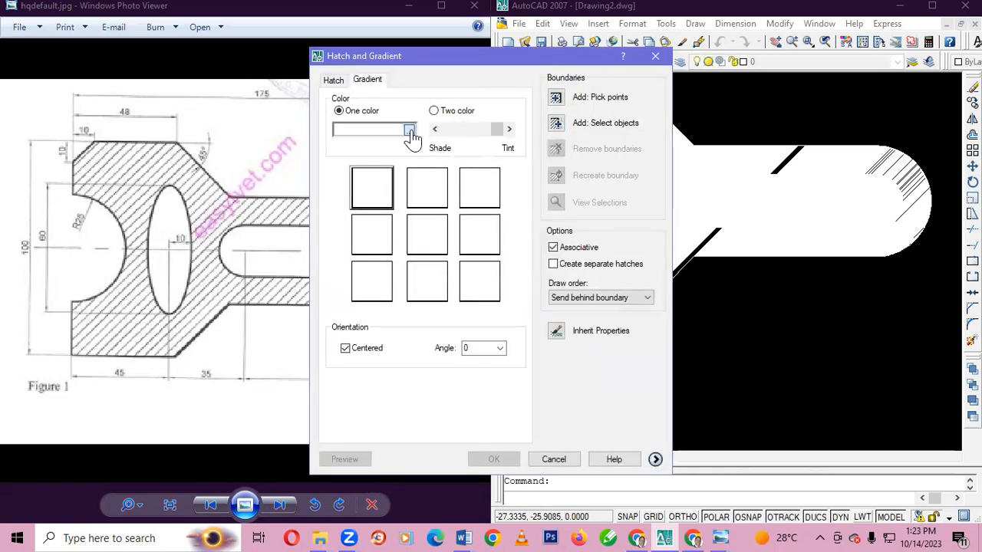
Fill the slot with a blue one-colour linear gradient, selecting its two straight edges and two end arcs as the boundary
{"action": "left_click", "coordinate": [410, 131]}
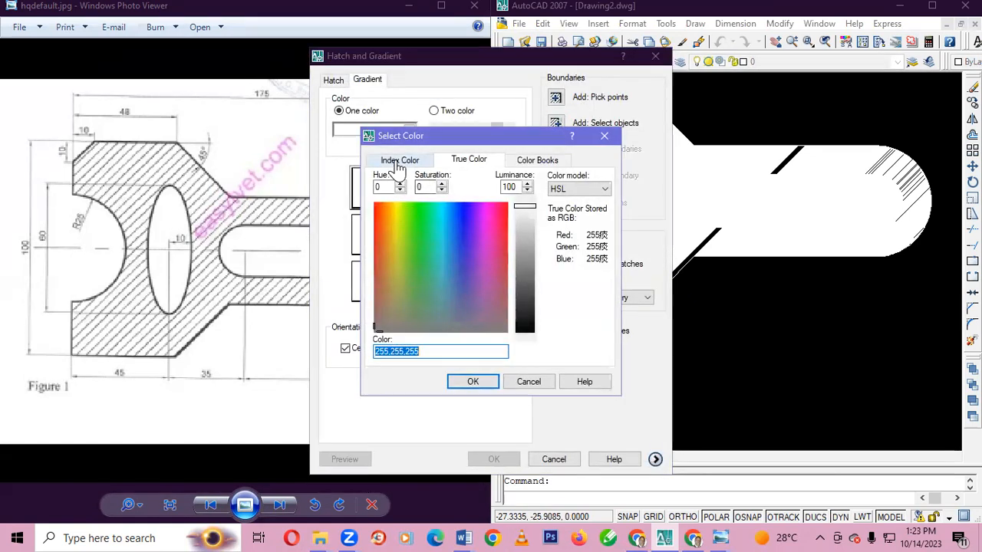
{"action": "left_click", "coordinate": [398, 167]}
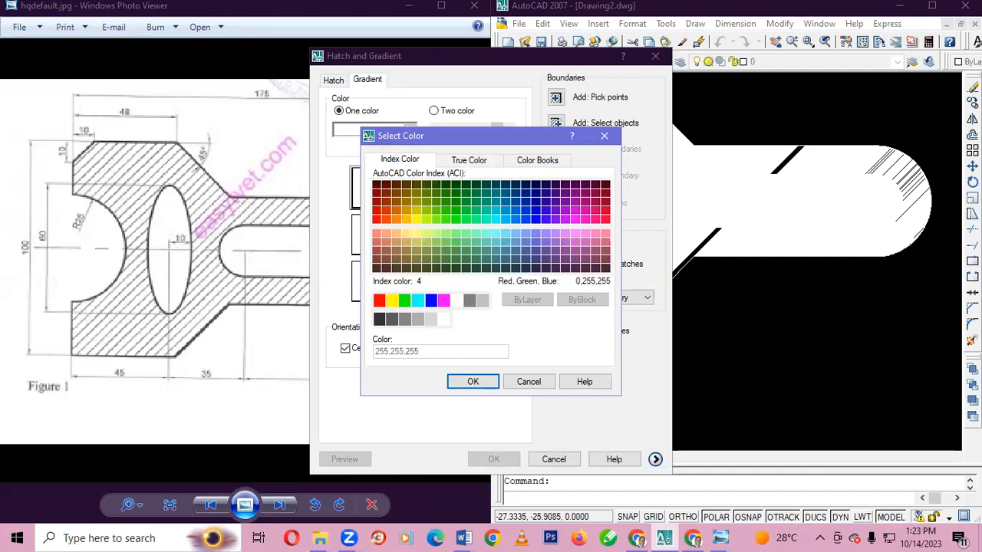
{"action": "left_click", "coordinate": [431, 300]}
{"action": "left_click", "coordinate": [474, 381]}
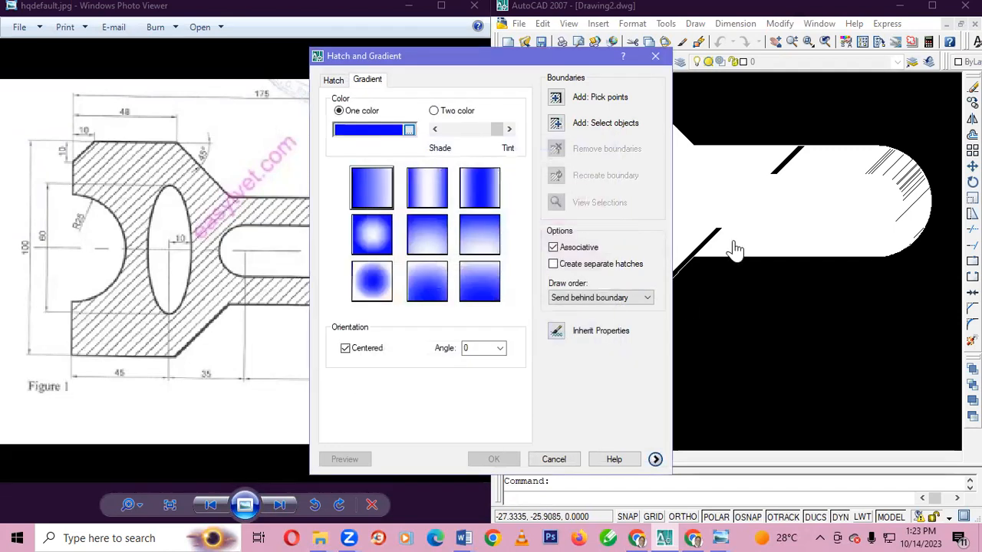
{"action": "left_click", "coordinate": [556, 124]}
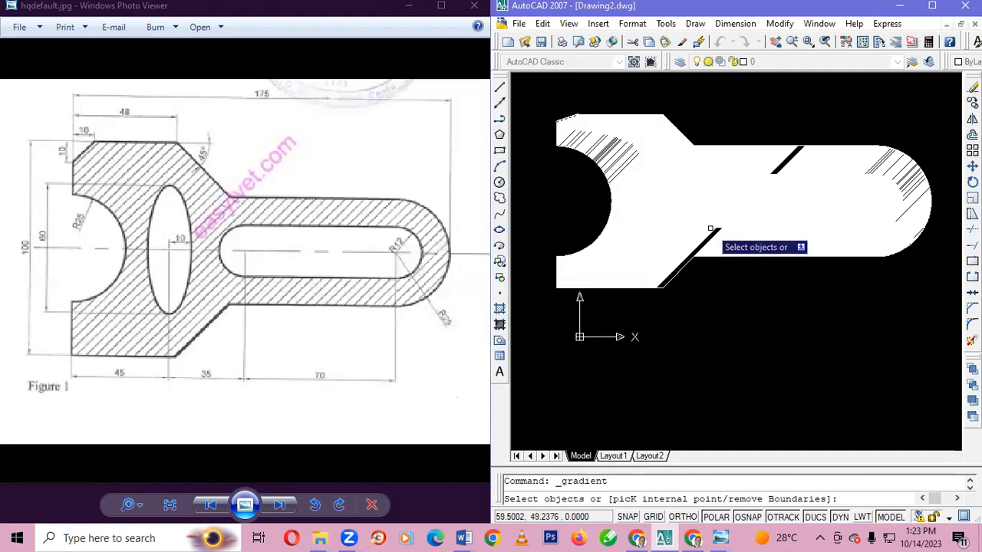
{"action": "left_click", "coordinate": [720, 230]}
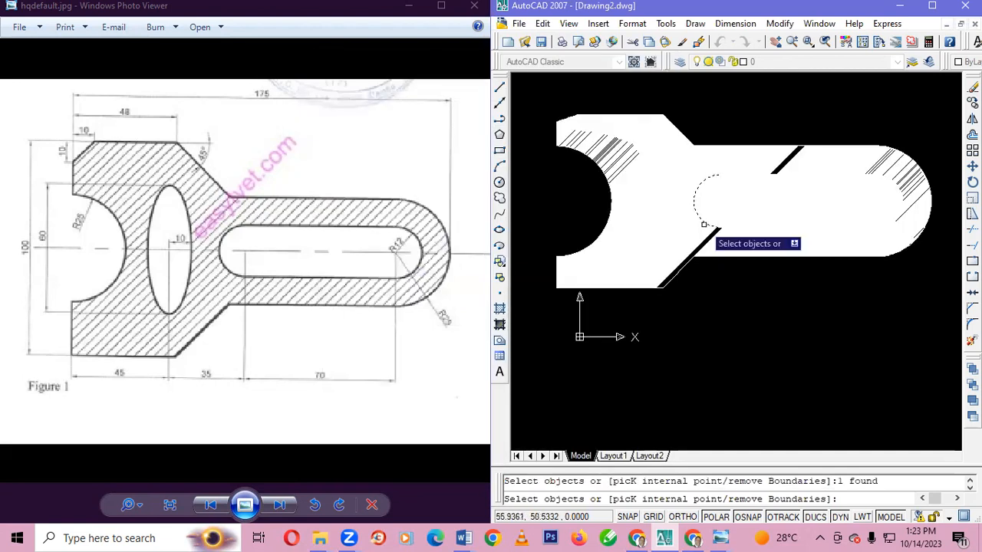
{"action": "left_click", "coordinate": [721, 190]}
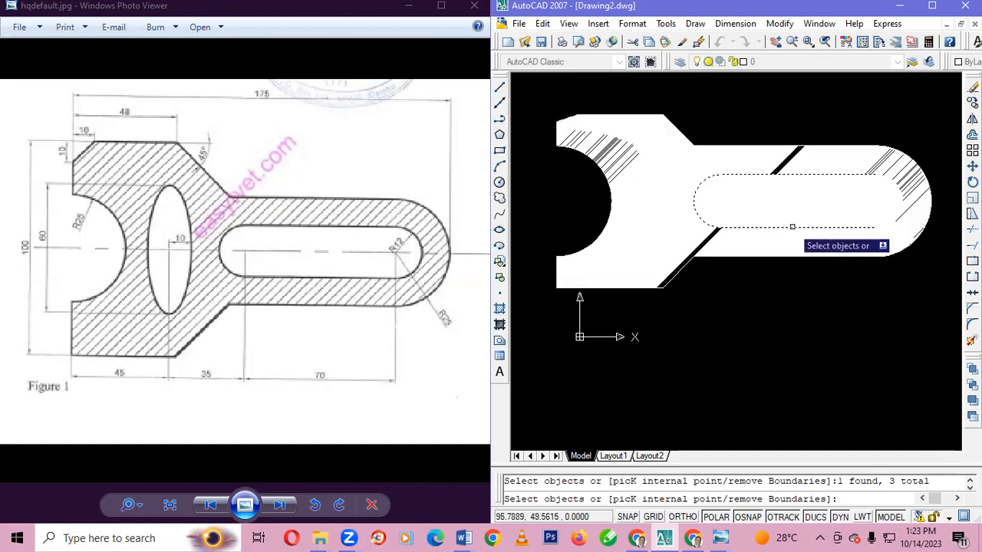
{"action": "left_click", "coordinate": [902, 212]}
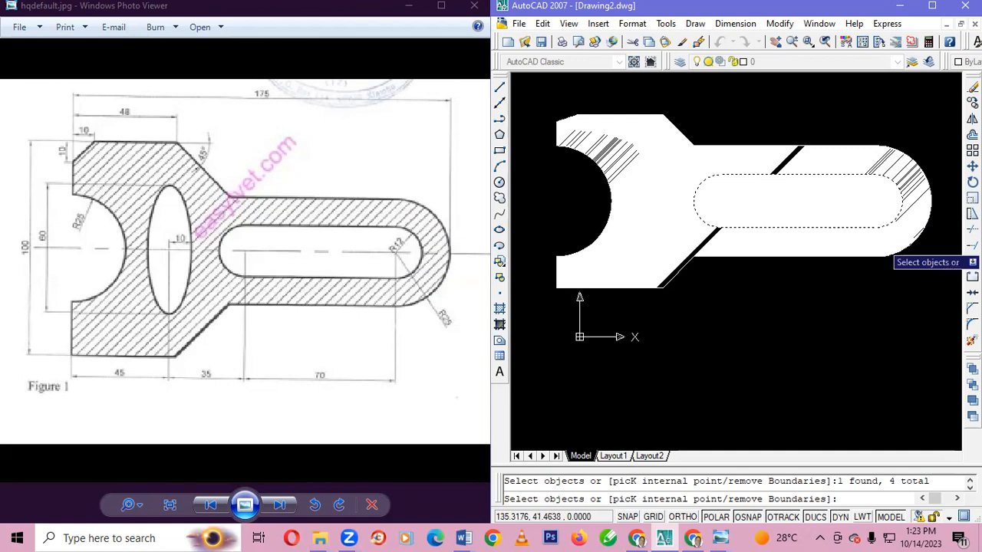
{"action": "key", "text": "Return"}
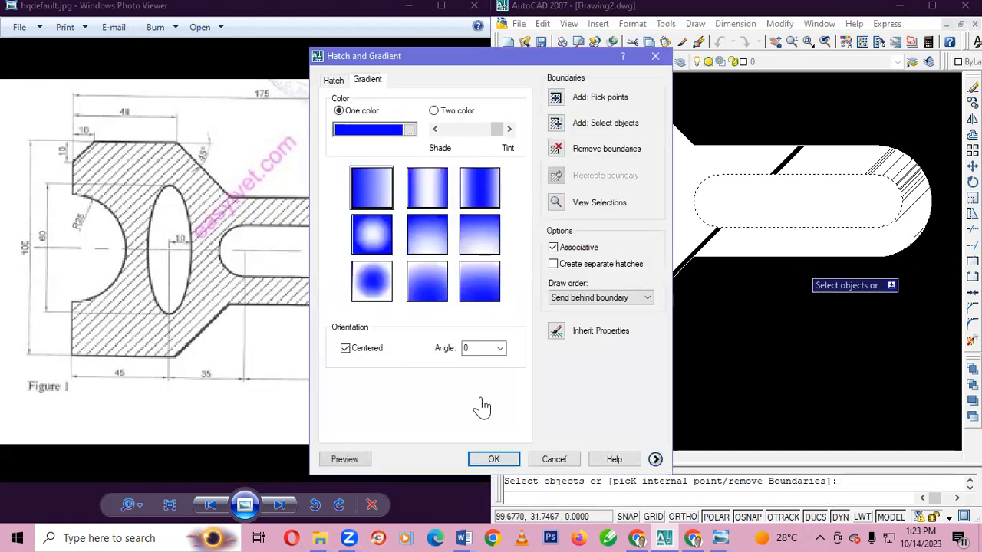
{"action": "left_click", "coordinate": [500, 461]}
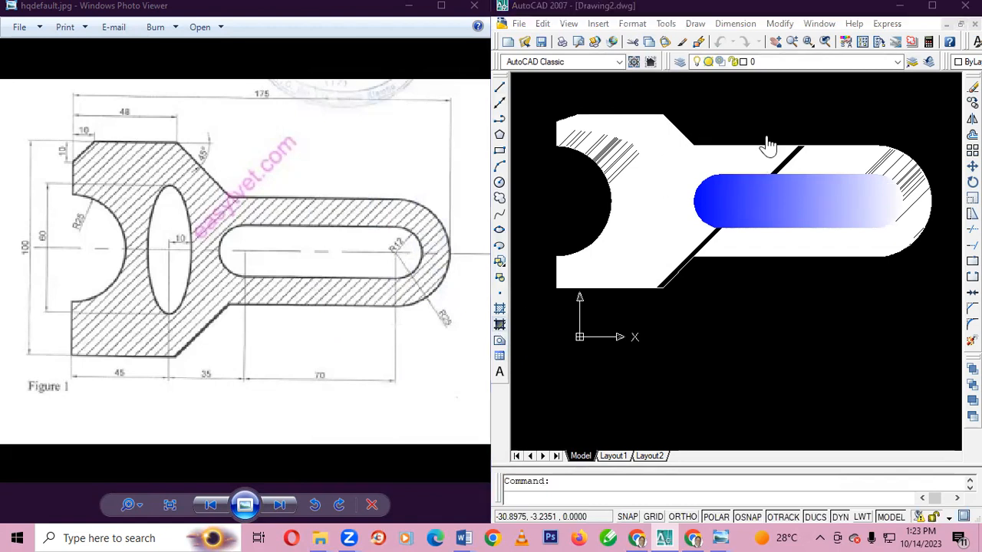
Try to fill the narrow vertical ellipse with the same blue linear gradient
{"action": "left_click", "coordinate": [564, 124]}
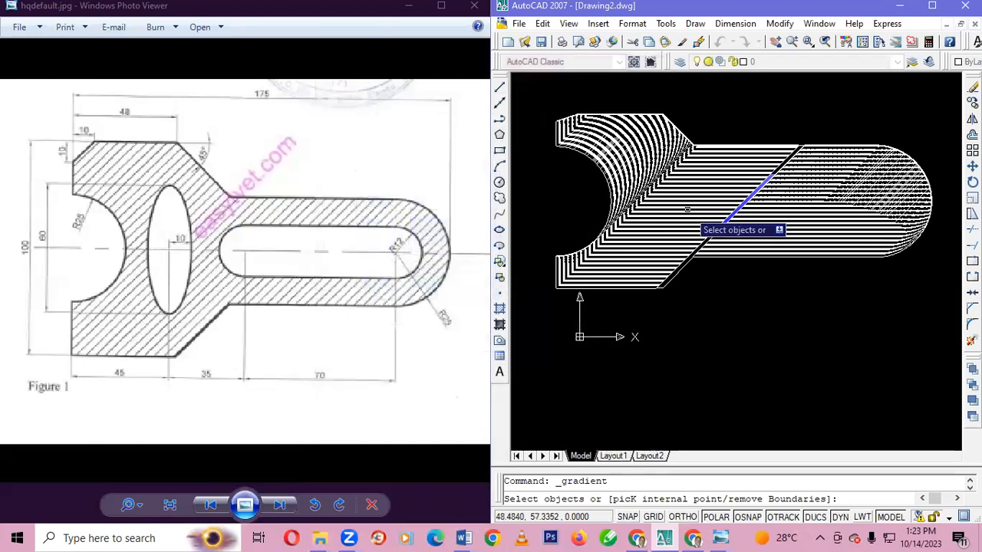
{"action": "left_click", "coordinate": [641, 230]}
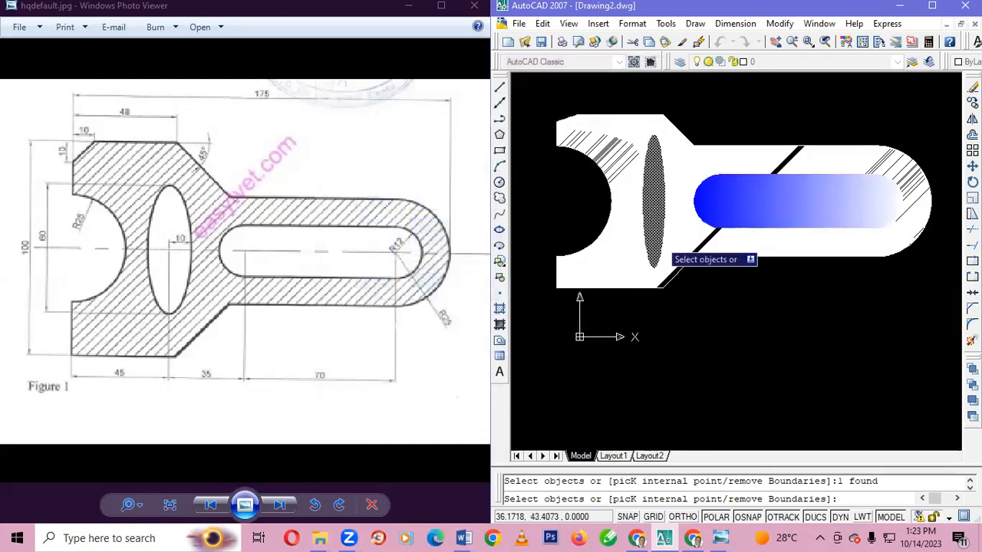
{"action": "key", "text": "Return"}
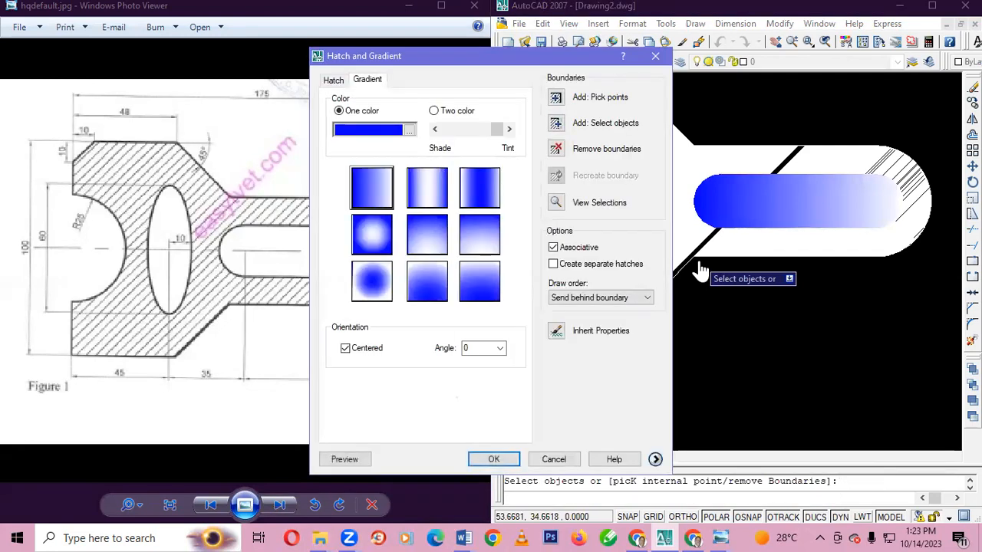
{"action": "key", "text": "Return"}
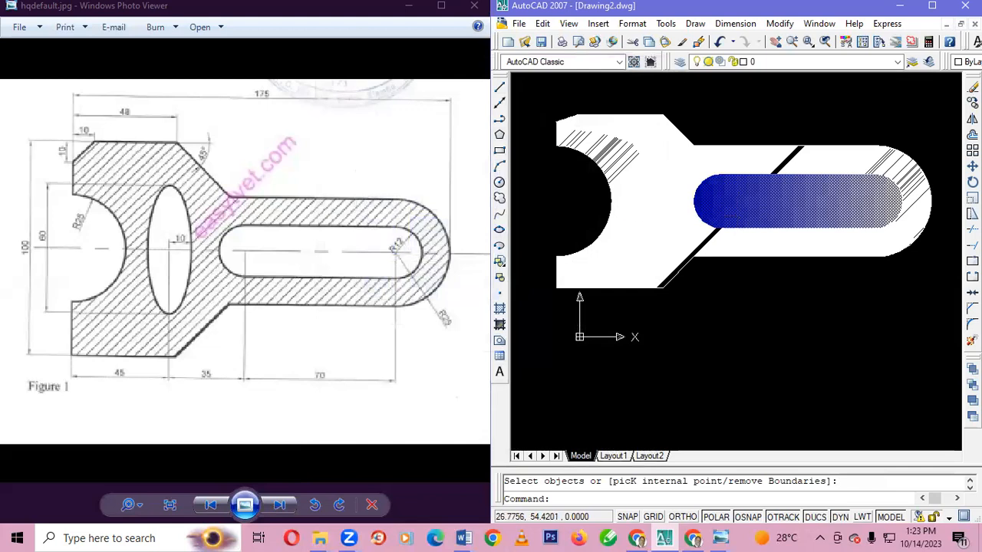
Fill the narrow vertical ellipse with the blue one-colour gradient, using the spherical pattern with a light centre and blue edges
{"action": "left_click", "coordinate": [499, 325]}
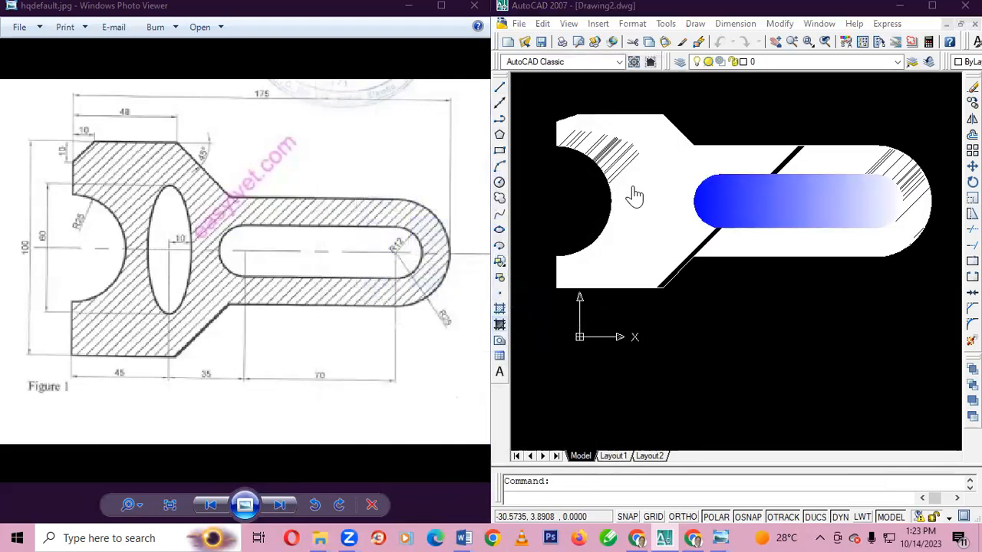
{"action": "left_click", "coordinate": [374, 239]}
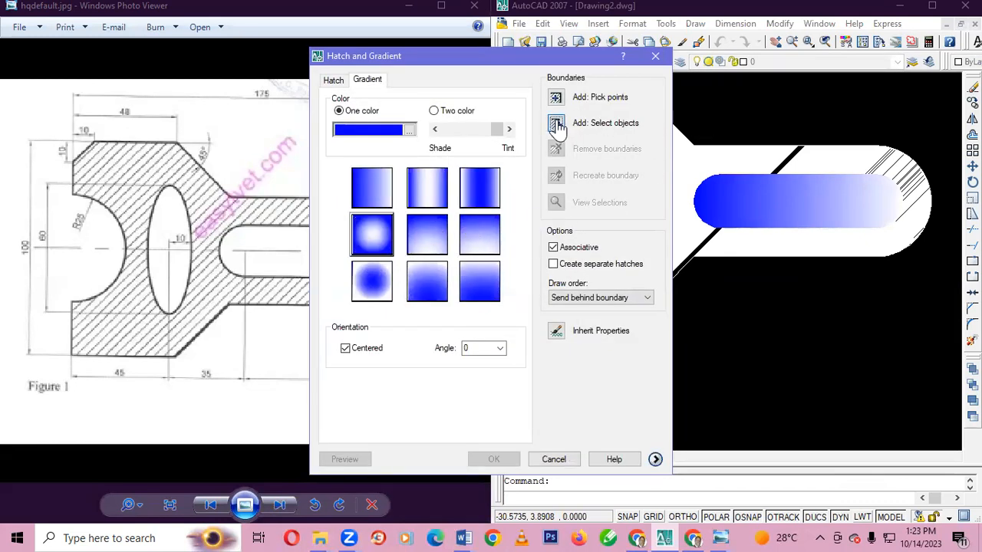
{"action": "left_click", "coordinate": [558, 127]}
{"action": "left_click", "coordinate": [665, 207]}
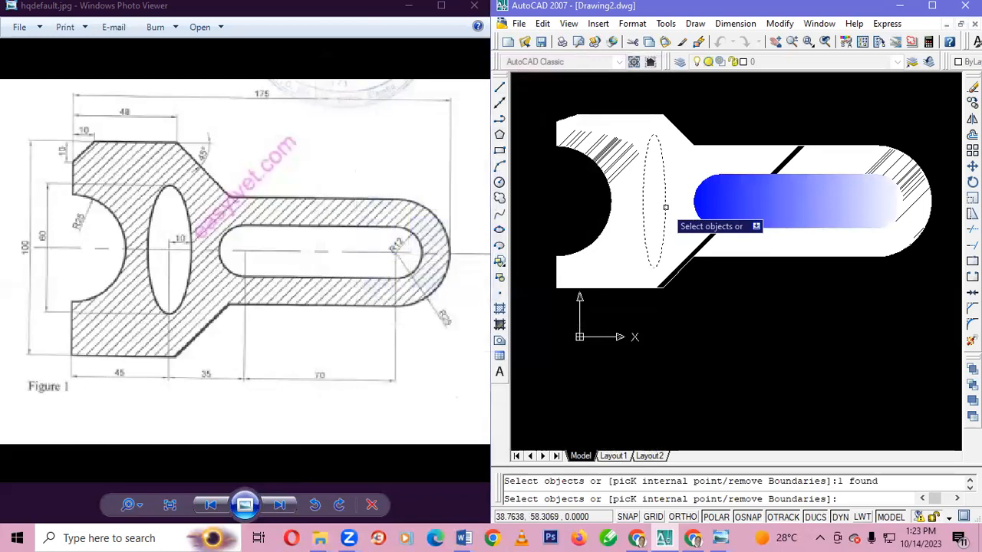
{"action": "key", "text": "Return"}
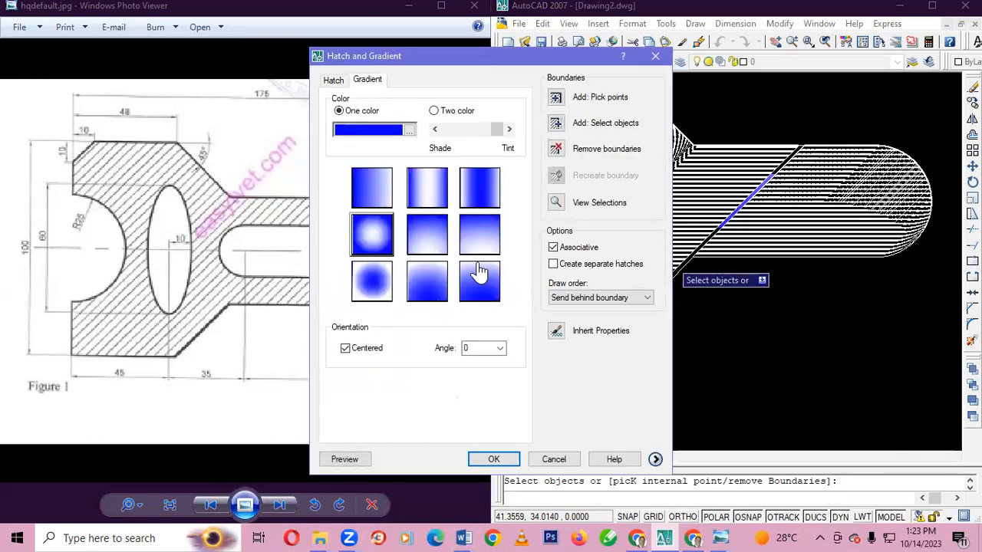
{"action": "left_click", "coordinate": [496, 457]}
{"action": "left_click", "coordinate": [776, 309]}
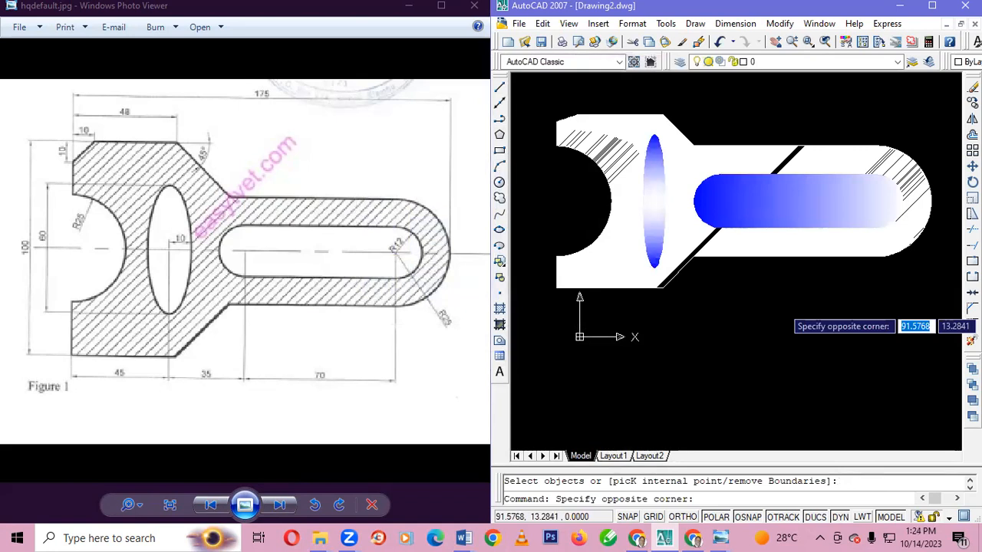
{"action": "left_click", "coordinate": [709, 282]}
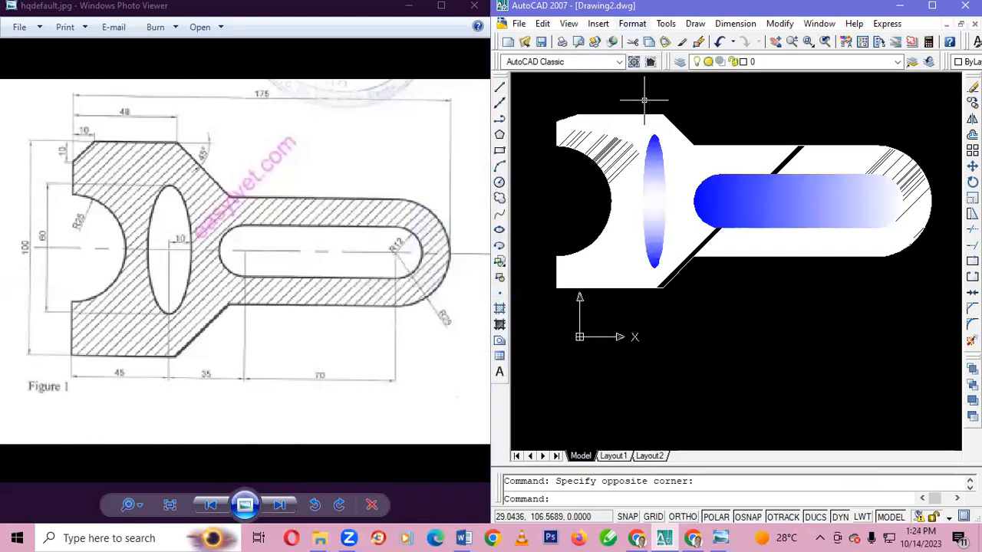
Try an aligned dimension below the arm's lower straight edge, spanning the slot's two arc centres, and undo it
{"action": "left_click", "coordinate": [734, 23]}
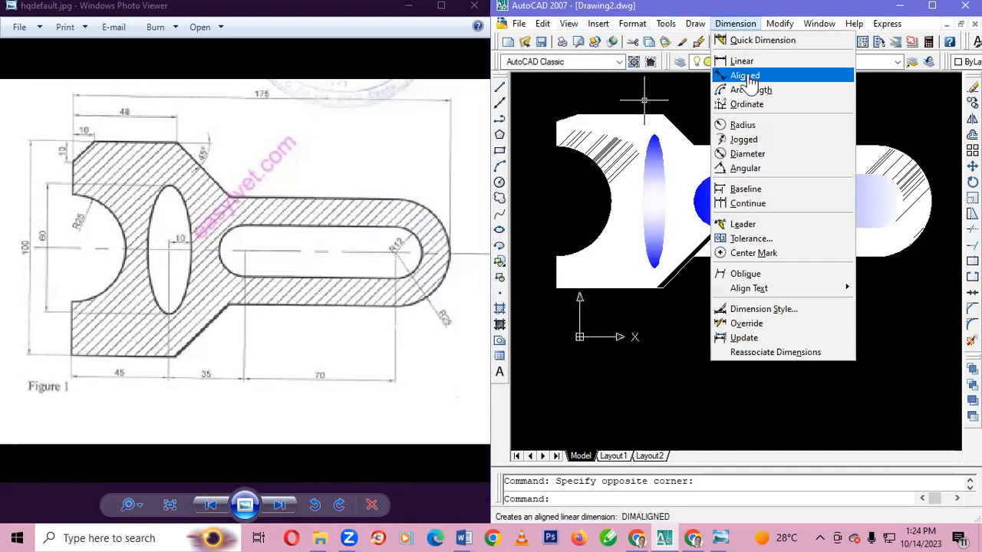
{"action": "left_click", "coordinate": [744, 75]}
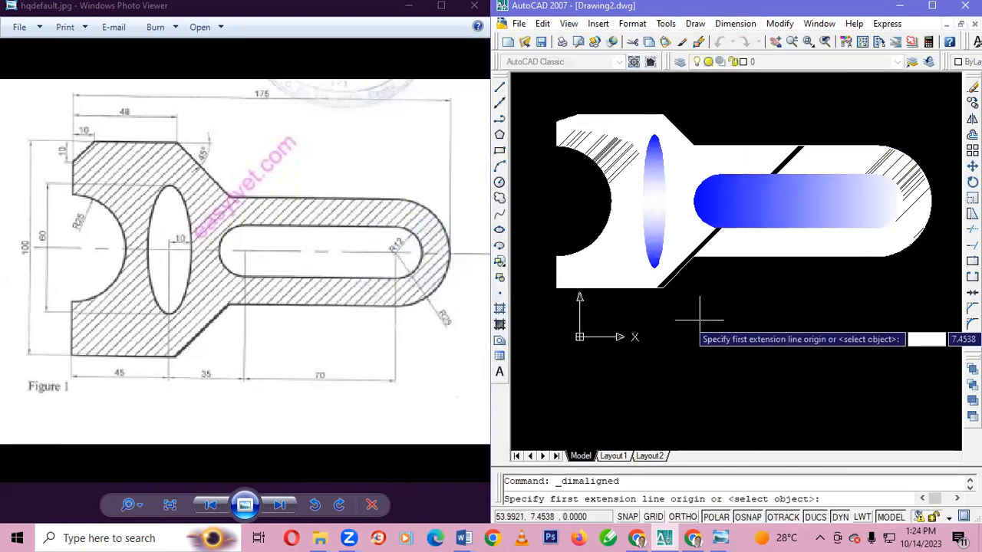
{"action": "left_click", "coordinate": [720, 257]}
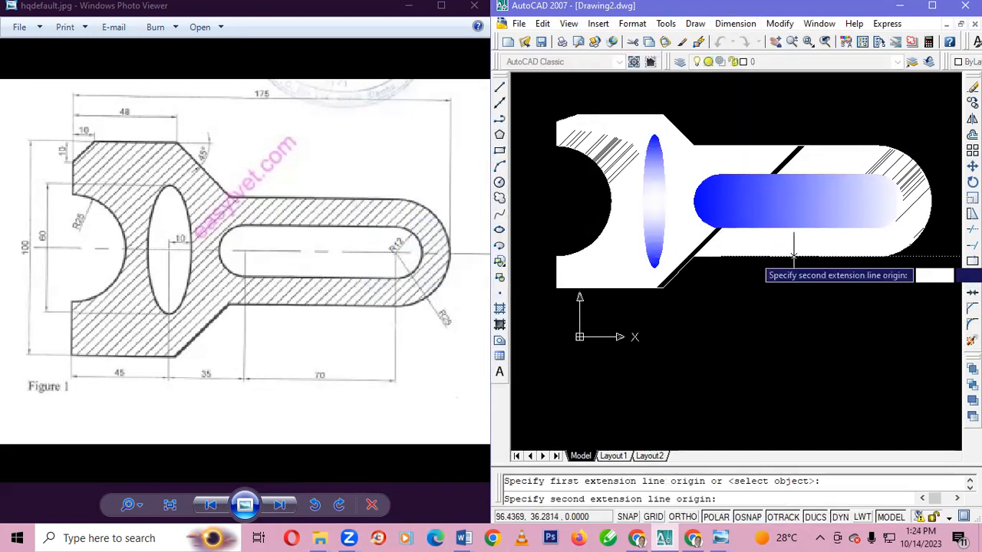
{"action": "left_click", "coordinate": [875, 257]}
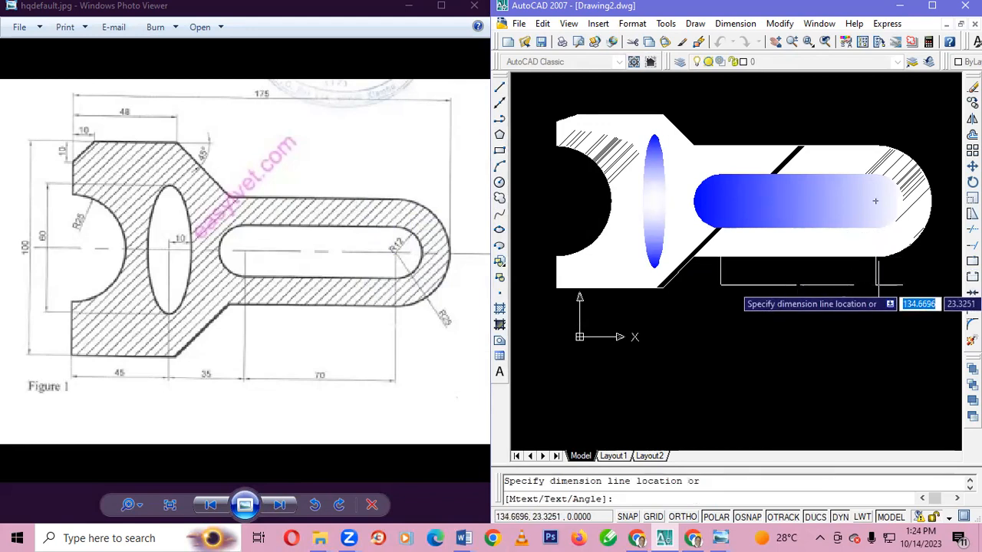
{"action": "left_click", "coordinate": [876, 283]}
{"action": "key", "text": "ctrl+z"}
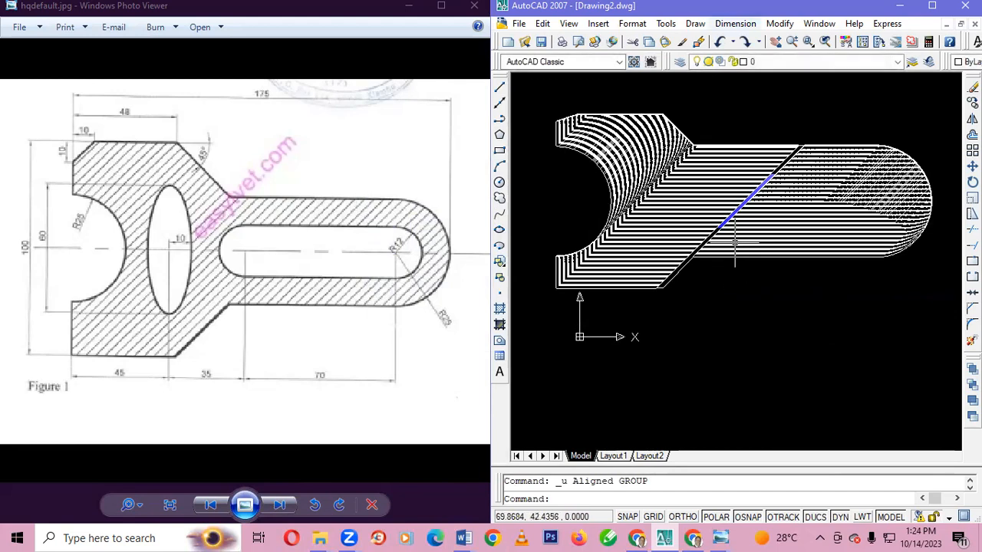
Modify the Standard dimension style, changing the arrow size and setting the text height to 4
{"action": "left_click", "coordinate": [735, 23]}
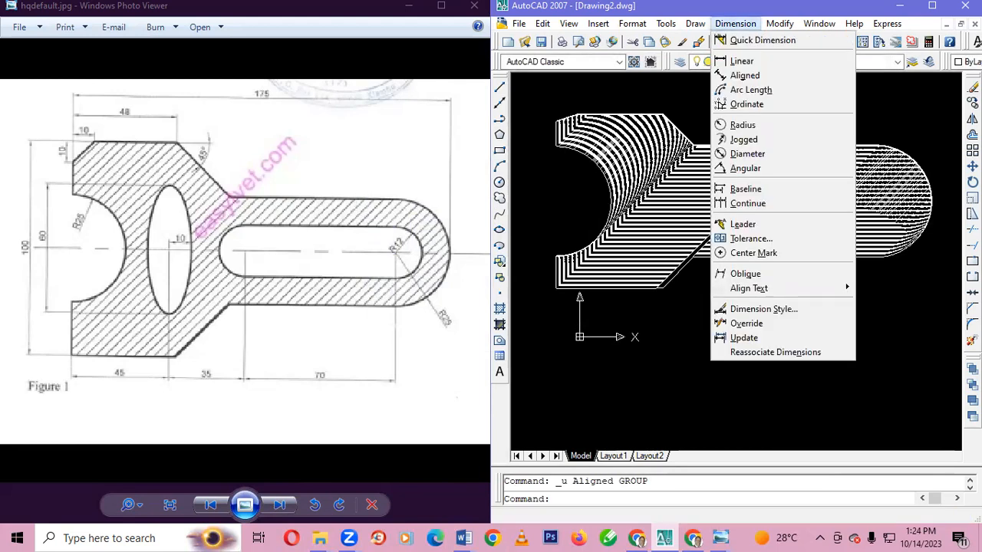
{"action": "left_click", "coordinate": [778, 315]}
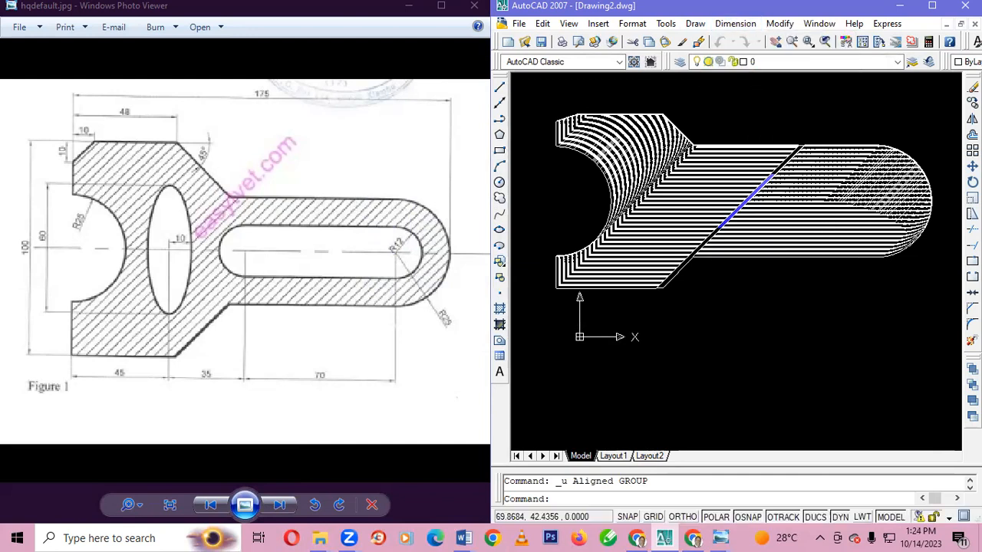
{"action": "left_click", "coordinate": [887, 239]}
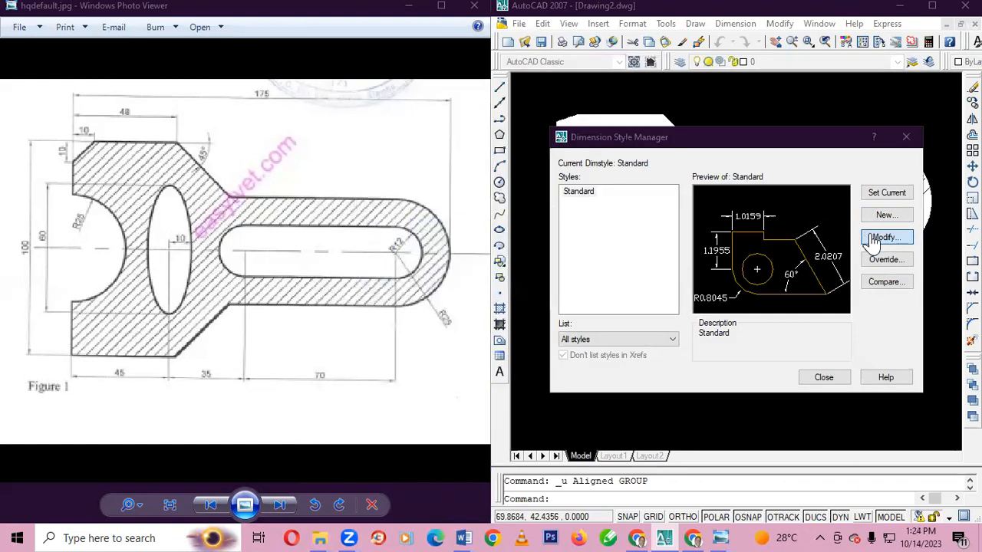
{"action": "left_click", "coordinate": [886, 239]}
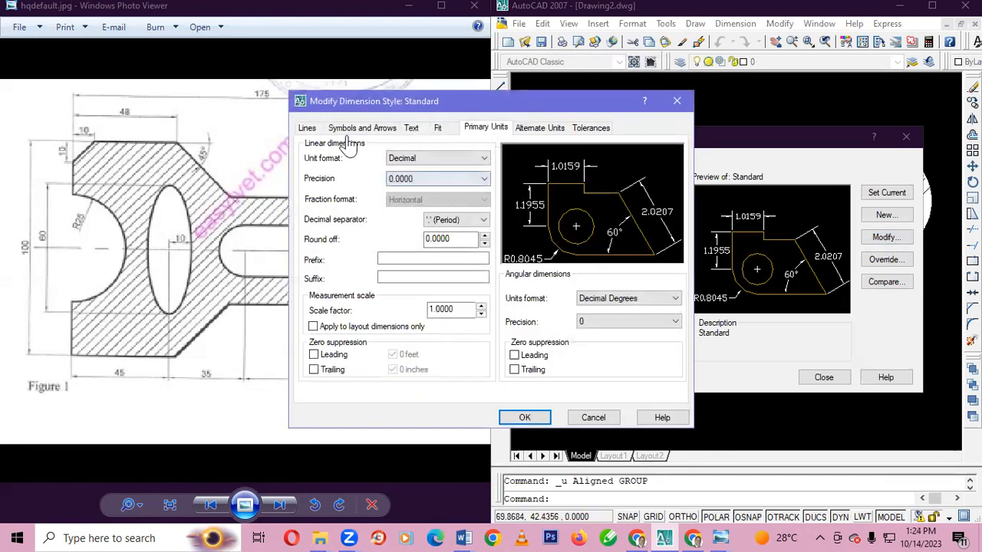
{"action": "left_click", "coordinate": [307, 129]}
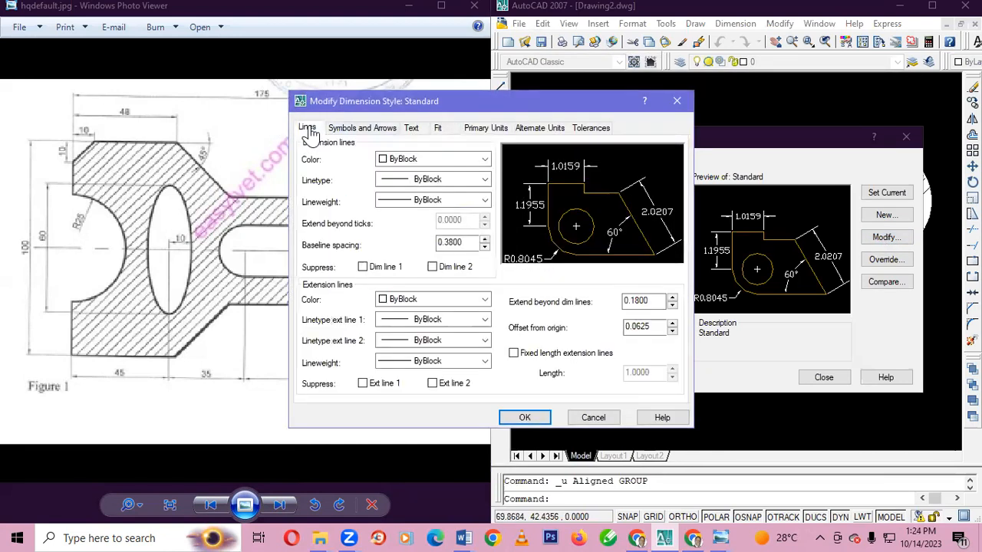
{"action": "left_click", "coordinate": [351, 129]}
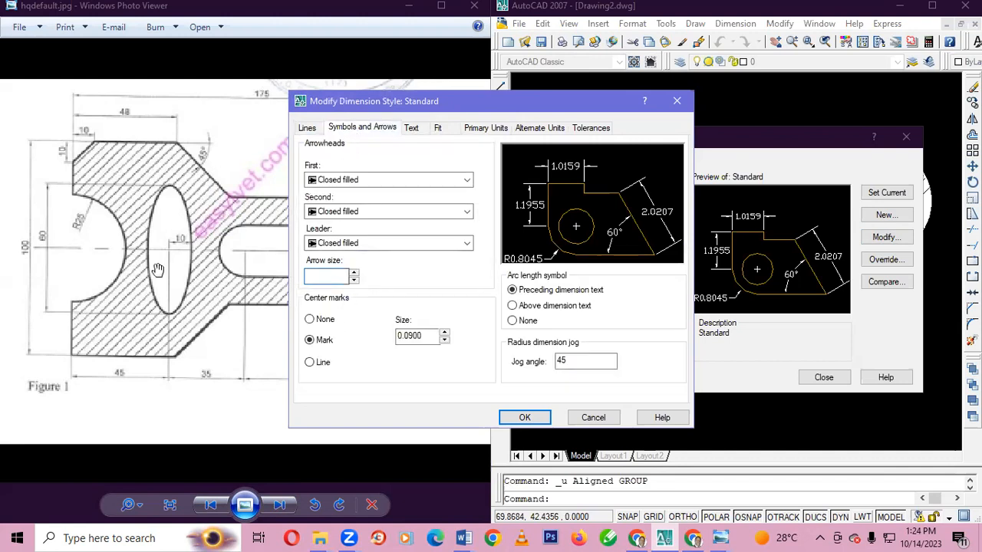
{"action": "left_click", "coordinate": [413, 128]}
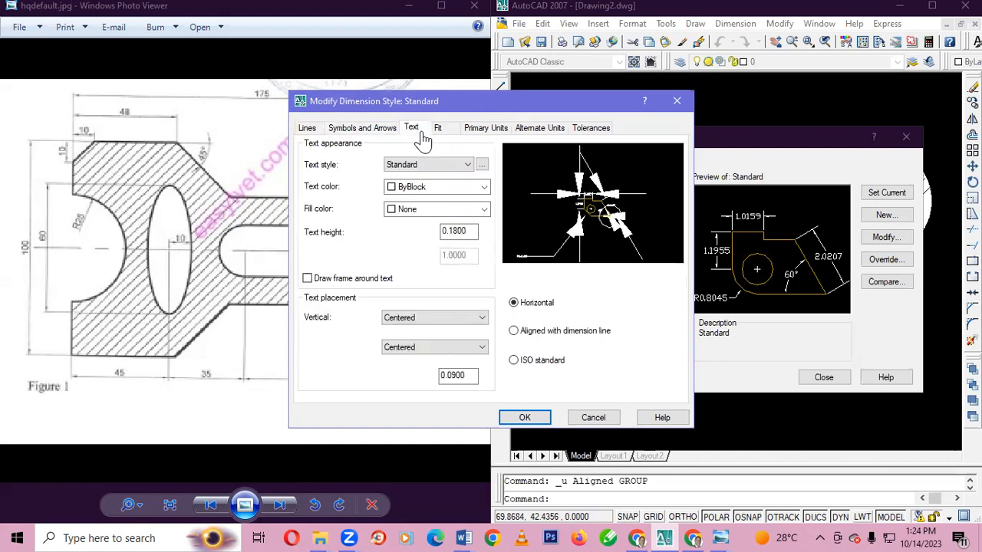
{"action": "left_click_drag", "start_coordinate": [469, 230], "coordinate": [403, 239]}
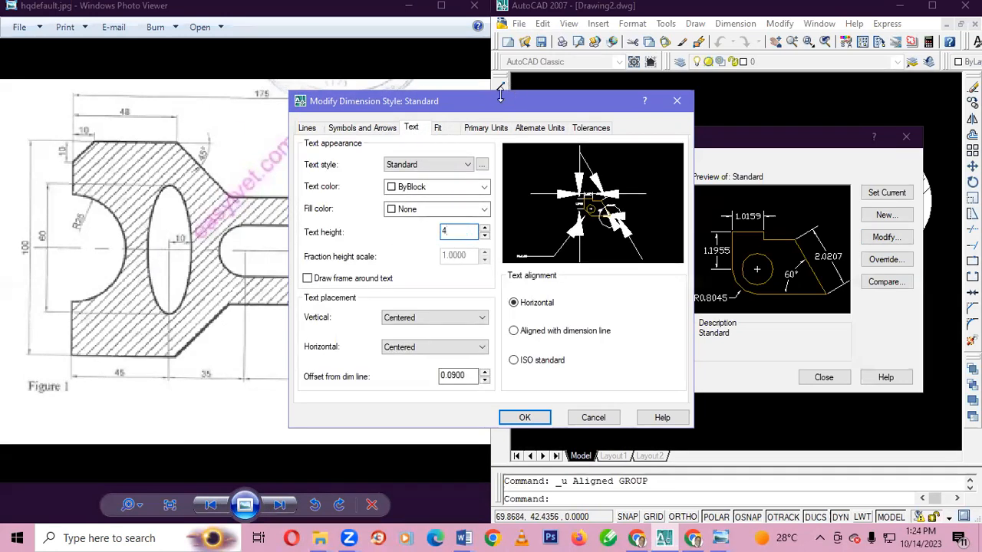
Set the Standard style's linear dimensions to Decimal format with a precision of 0
{"action": "left_click", "coordinate": [483, 128]}
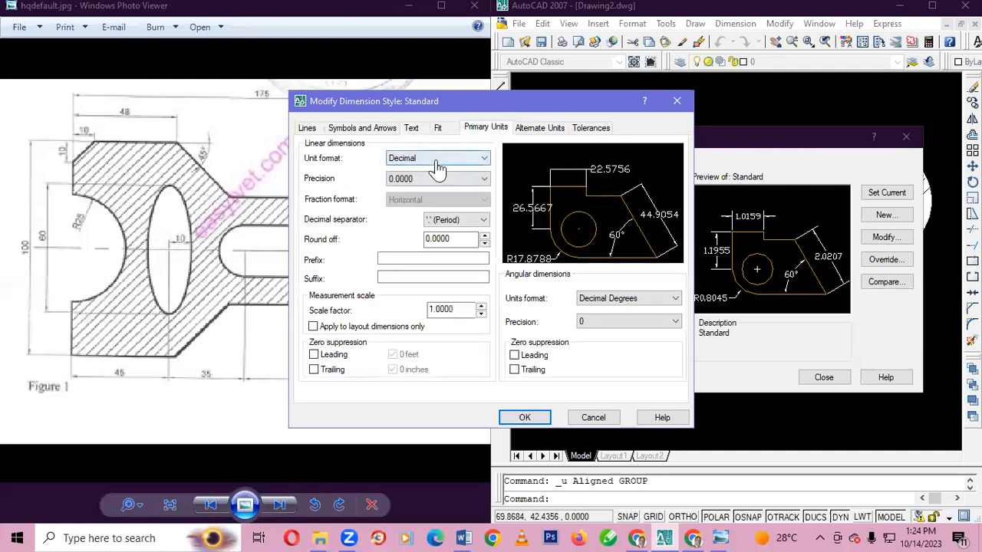
{"action": "left_click", "coordinate": [440, 158]}
{"action": "left_click", "coordinate": [414, 180]}
{"action": "left_click", "coordinate": [437, 178]}
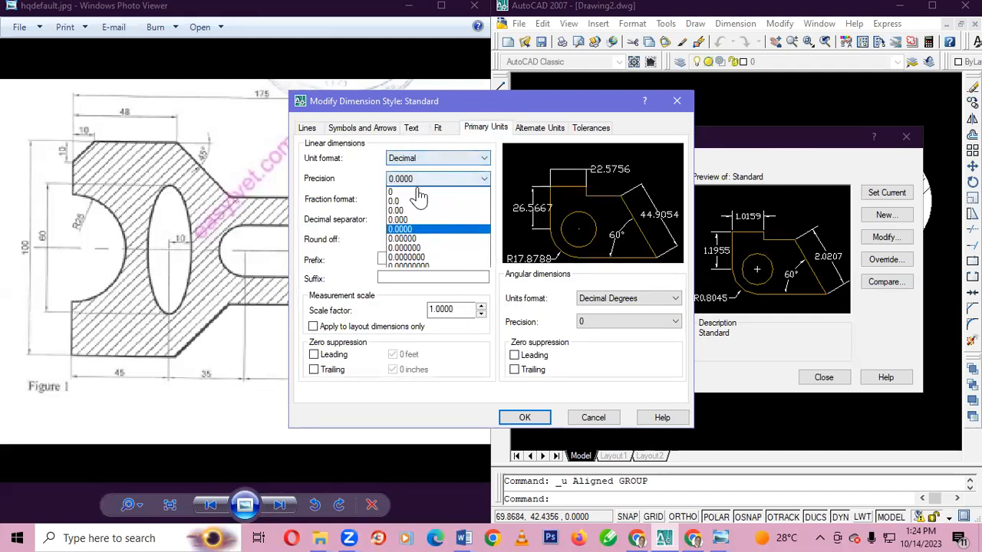
{"action": "left_click", "coordinate": [407, 188]}
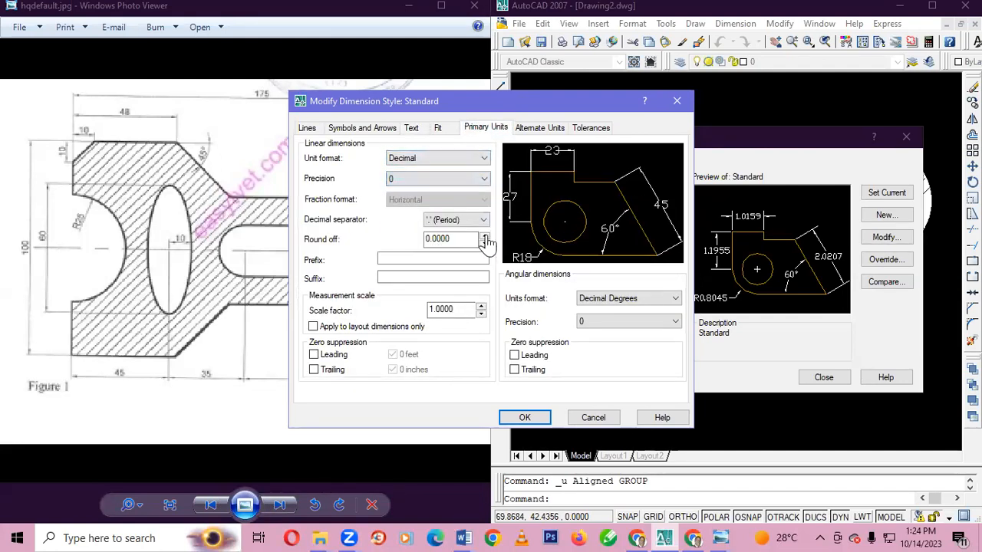
Apply the changes to the Standard dimension style and close the Dimension Style Manager
{"action": "left_click", "coordinate": [523, 417]}
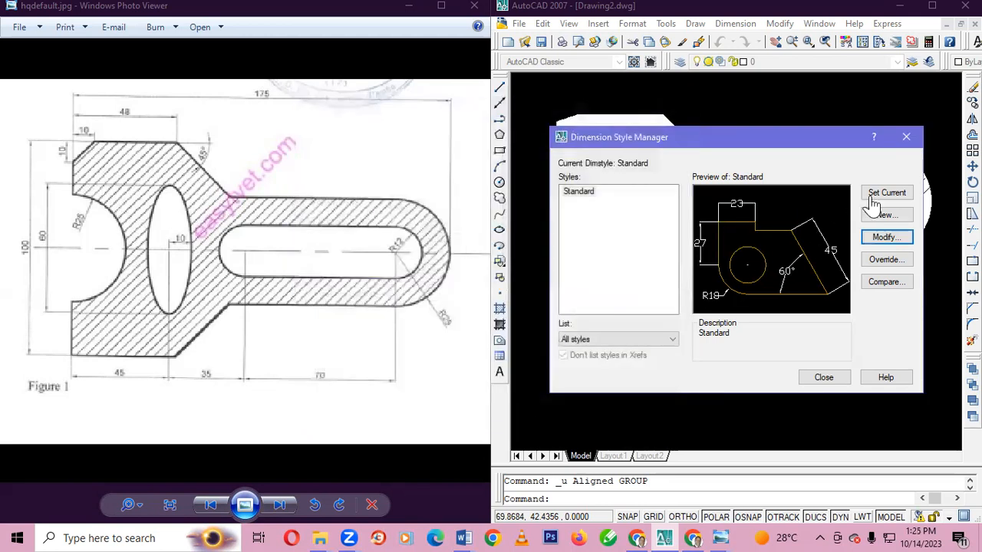
{"action": "left_click", "coordinate": [819, 378]}
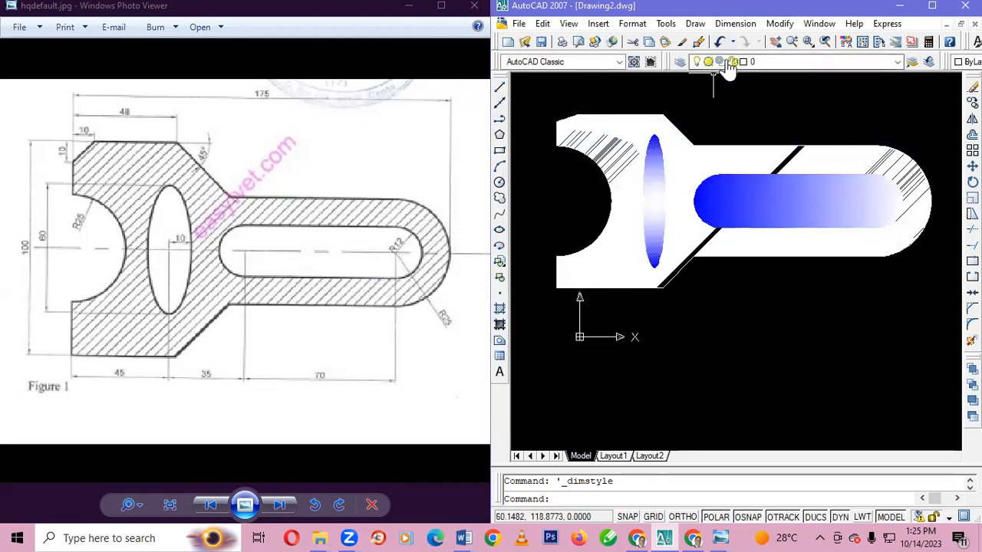
{"action": "left_click", "coordinate": [735, 23]}
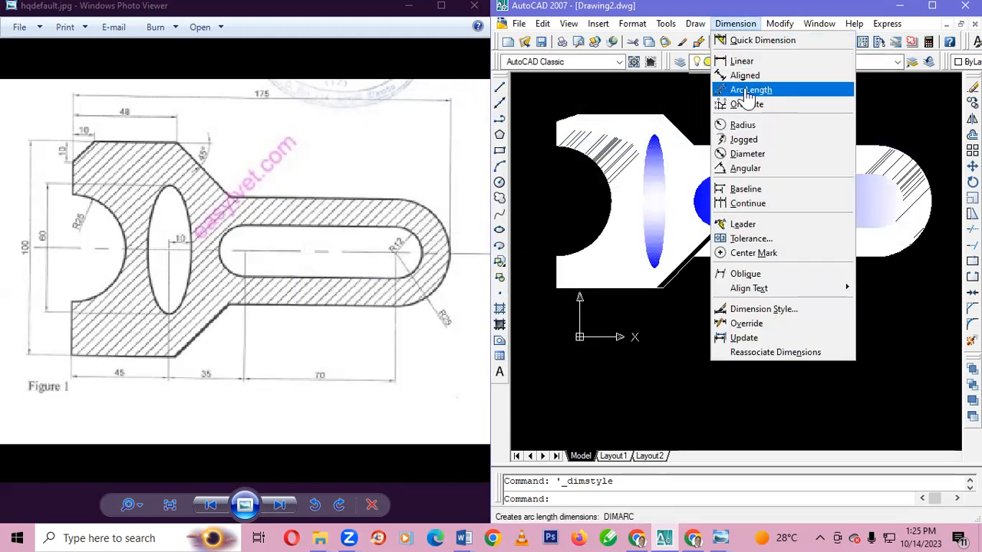
{"action": "left_click", "coordinate": [745, 76]}
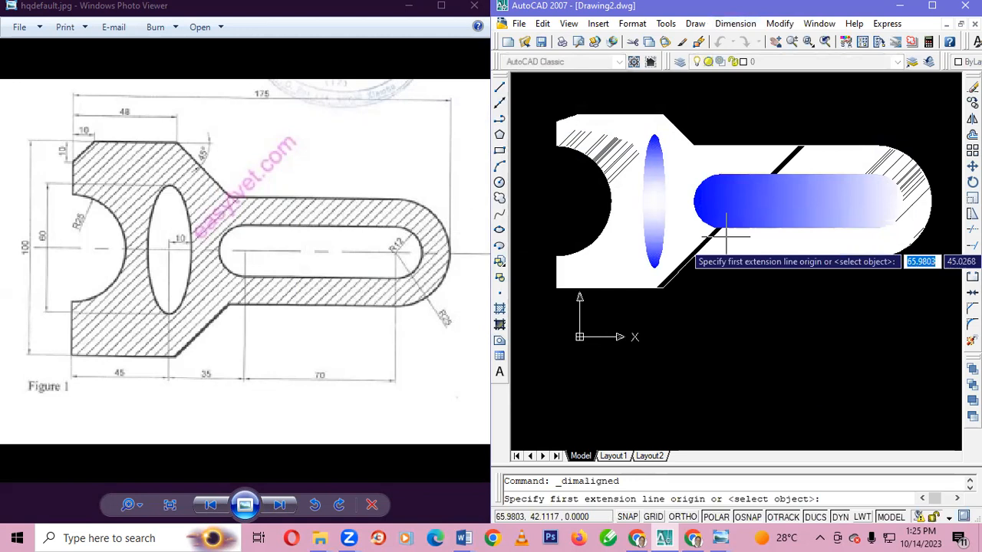
{"action": "left_click", "coordinate": [692, 255]}
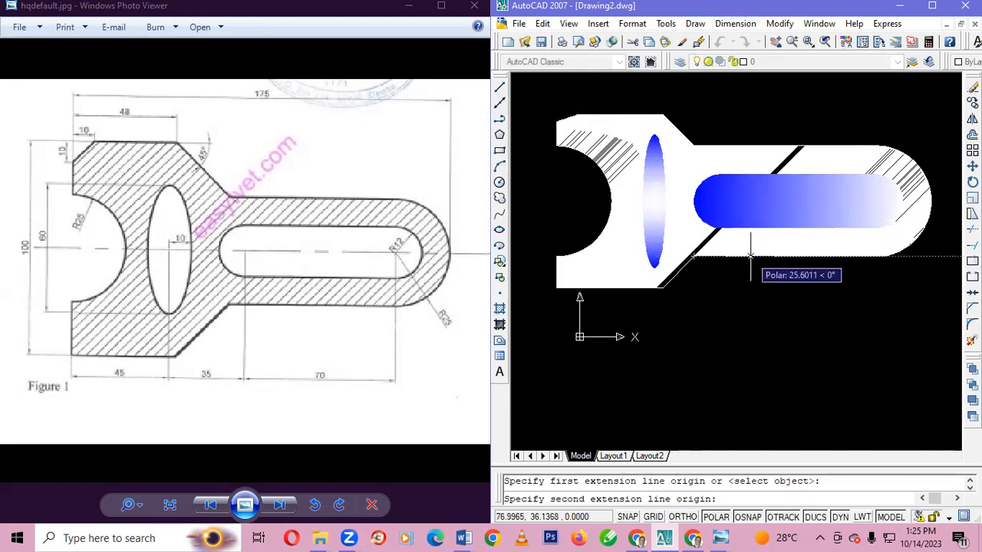
{"action": "key", "text": "Escape"}
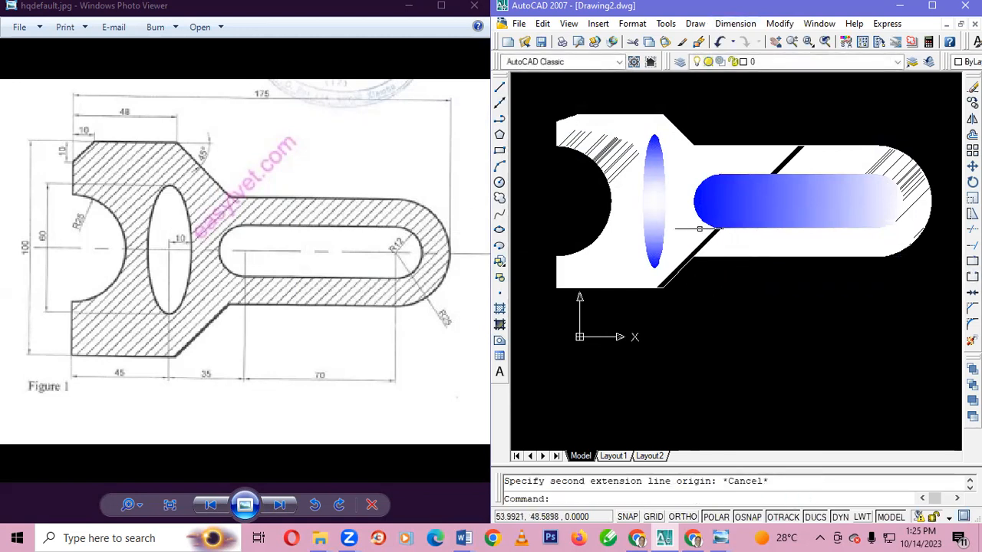
Add an aligned dimension below the arm's lower straight edge, spanning the distance between the slot's two arc centres
{"action": "left_click", "coordinate": [735, 23]}
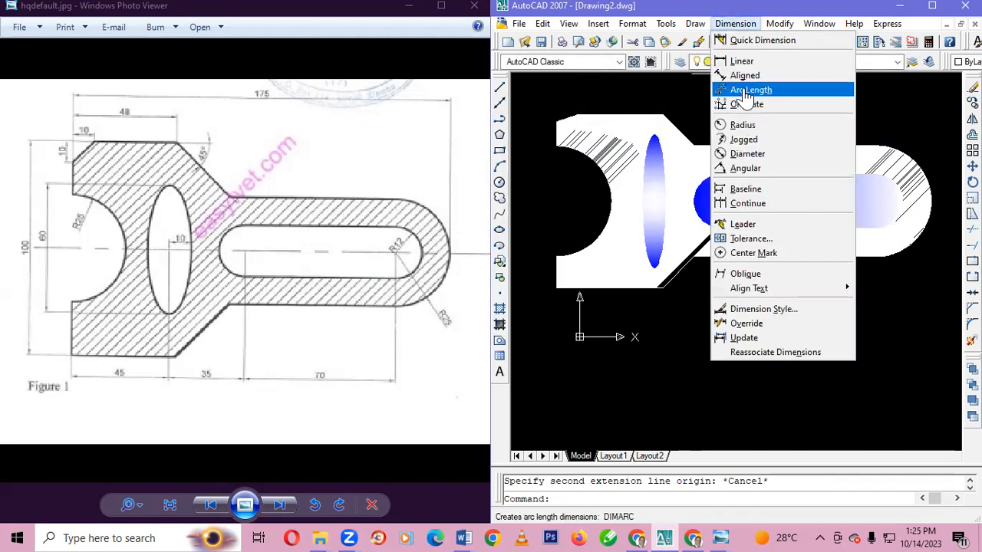
{"action": "left_click", "coordinate": [745, 75]}
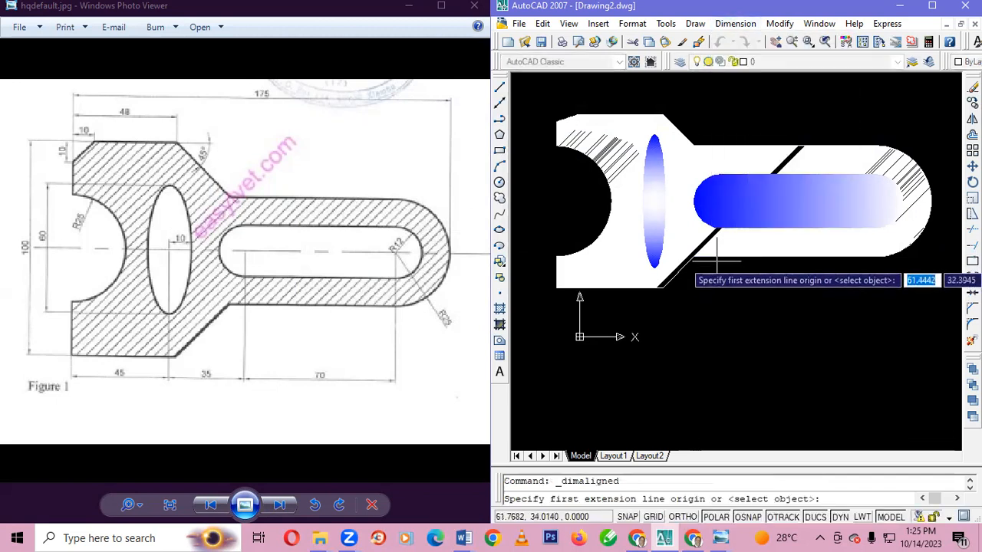
{"action": "left_click", "coordinate": [690, 257]}
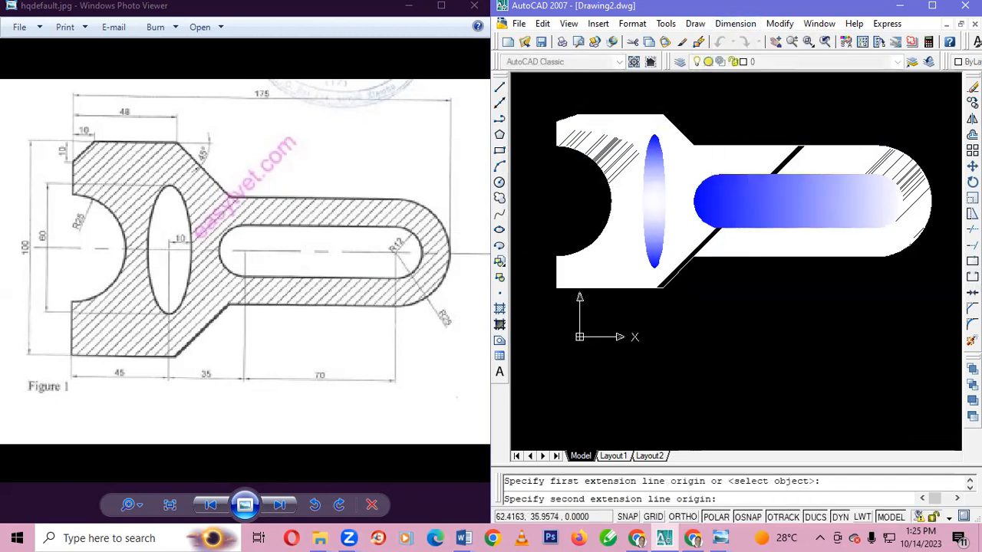
{"action": "left_click", "coordinate": [875, 257]}
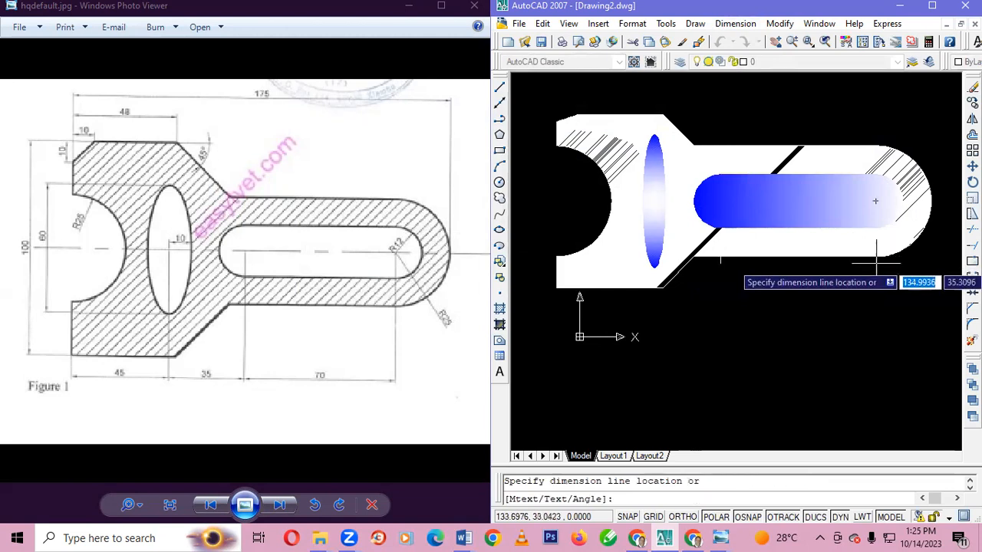
{"action": "left_click", "coordinate": [875, 283]}
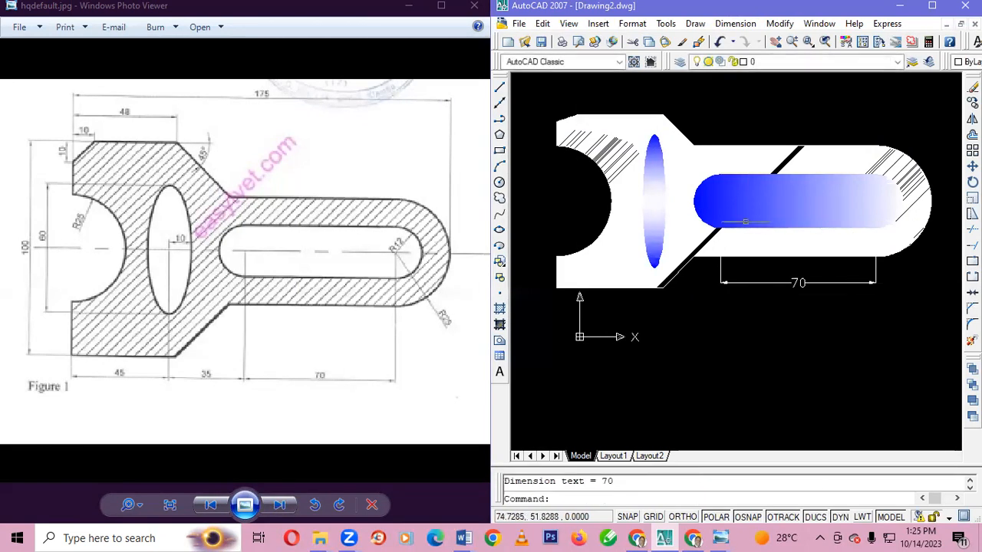
{"action": "left_click", "coordinate": [701, 196]}
{"action": "key", "text": "Escape"}
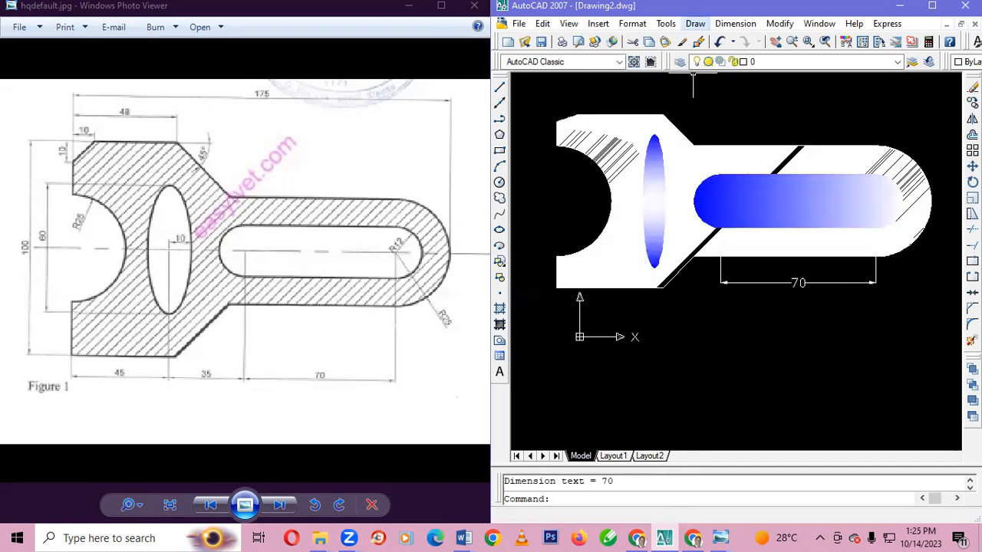
Try a radius dimension on the slot's right end arc with its text inside the slot, and undo it
{"action": "left_click", "coordinate": [695, 24]}
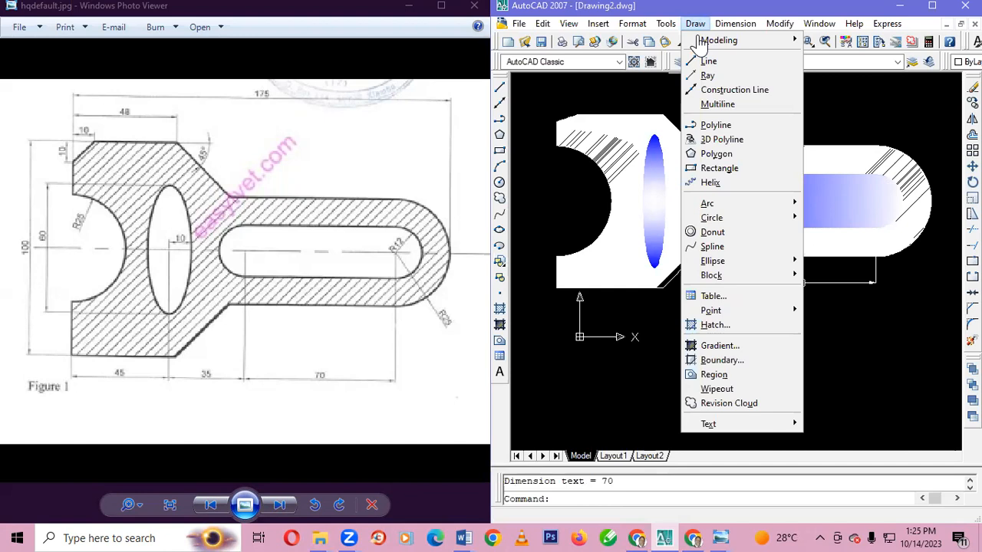
{"action": "mouse_move", "coordinate": [734, 24]}
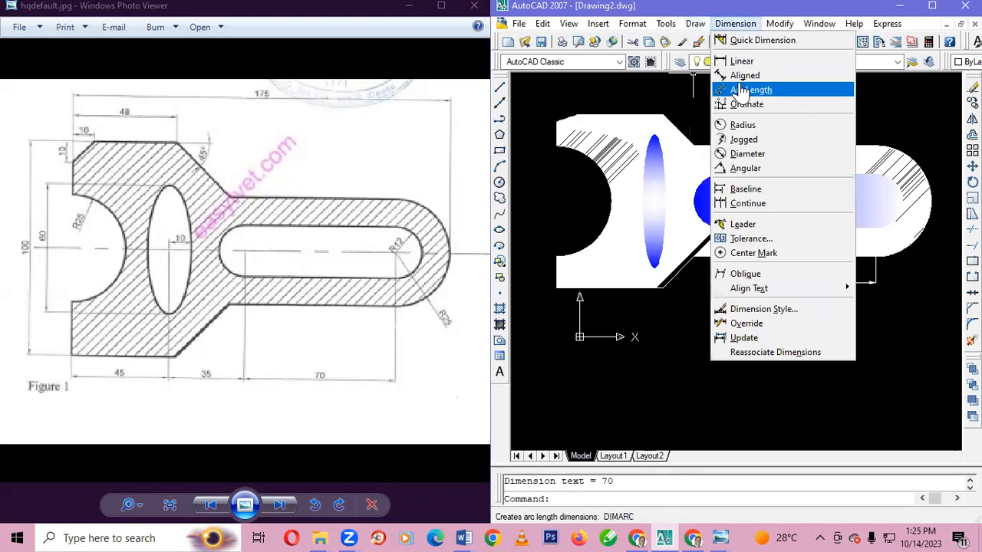
{"action": "left_click", "coordinate": [742, 125]}
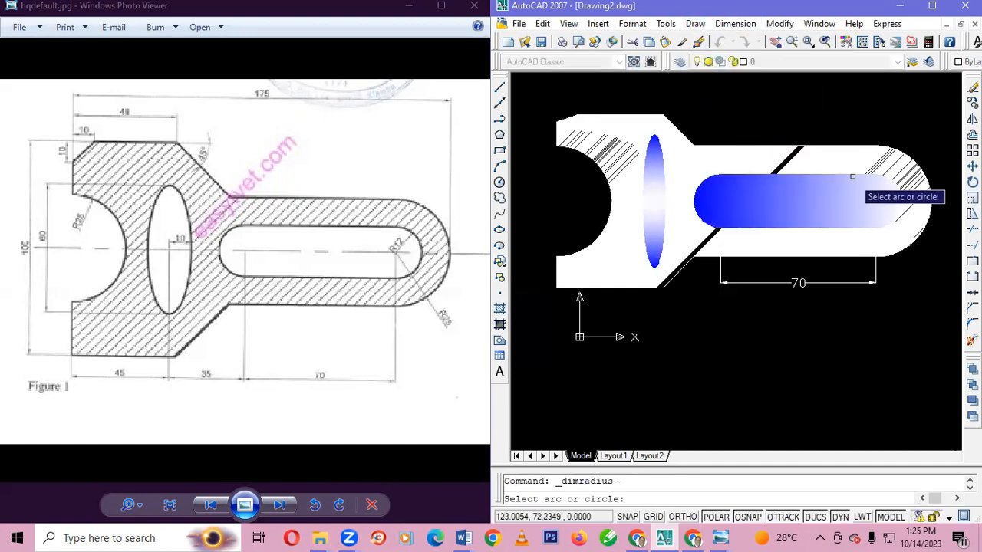
{"action": "left_click", "coordinate": [896, 184]}
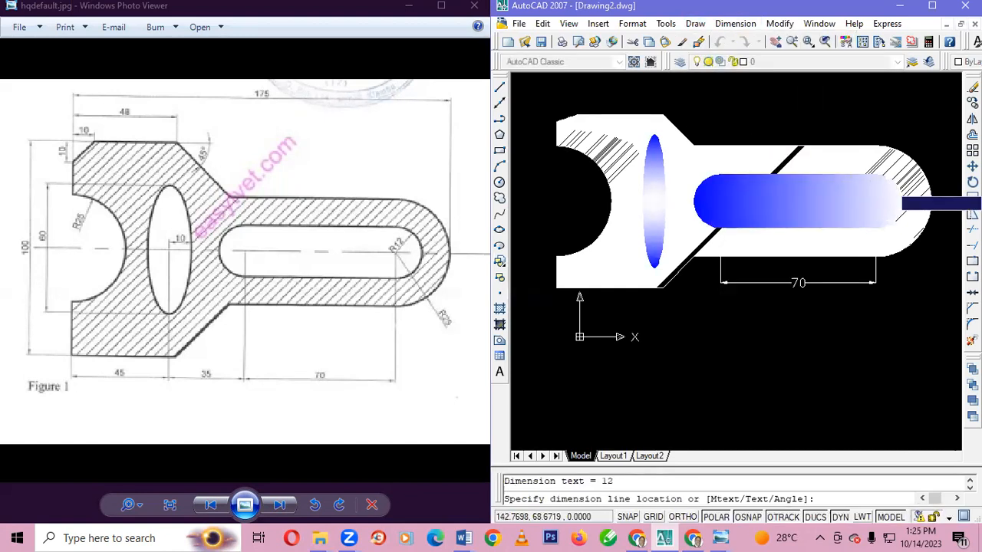
{"action": "left_click", "coordinate": [872, 201]}
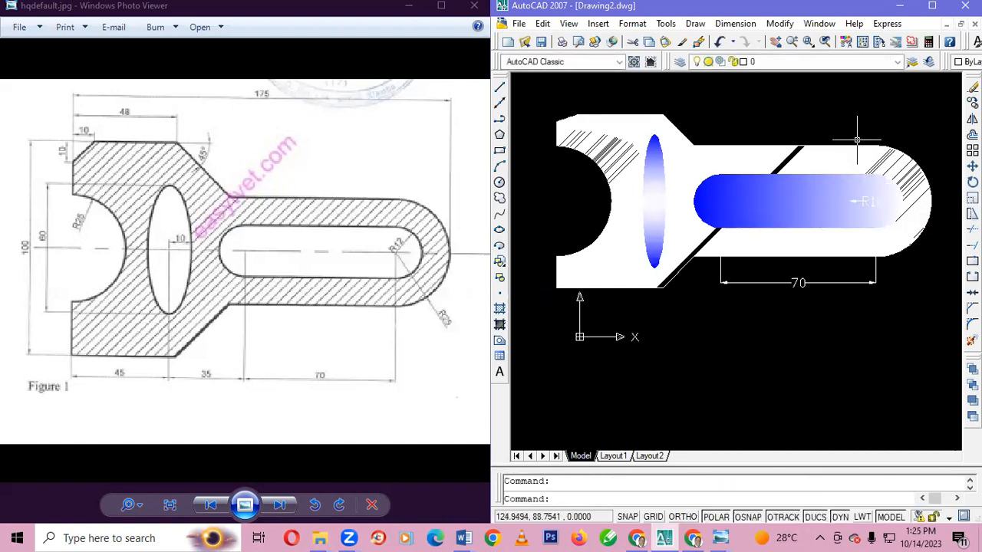
{"action": "key", "text": "ctrl+z"}
Try an aligned dimension from the slot's right arc centre up to the arc's upper end, and undo it
{"action": "left_click", "coordinate": [735, 23]}
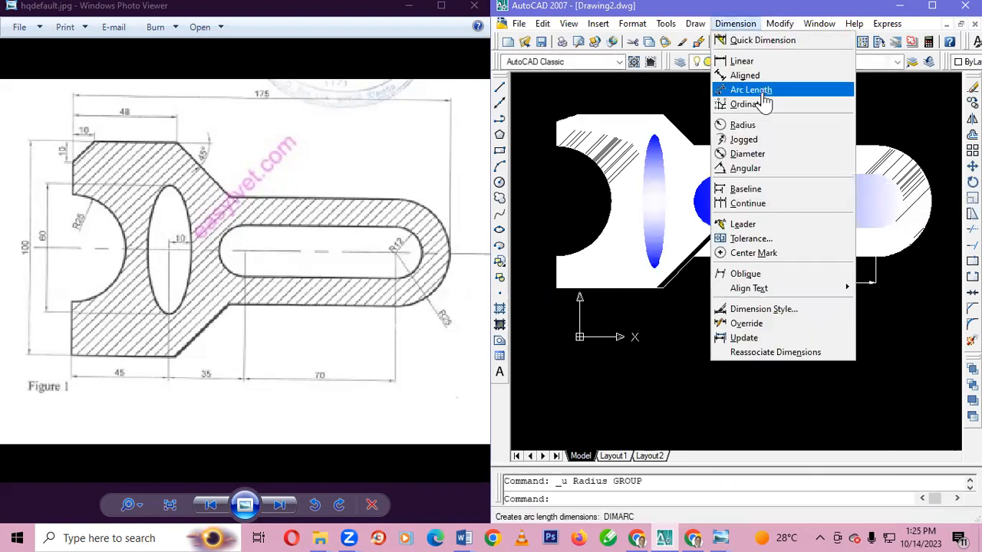
{"action": "left_click", "coordinate": [745, 75]}
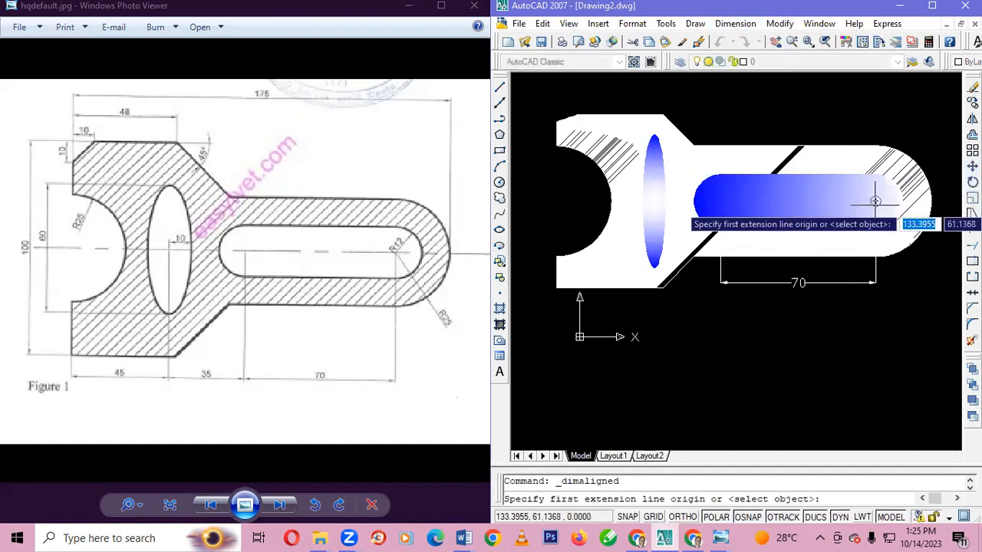
{"action": "left_click", "coordinate": [889, 223]}
{"action": "left_click", "coordinate": [876, 173]}
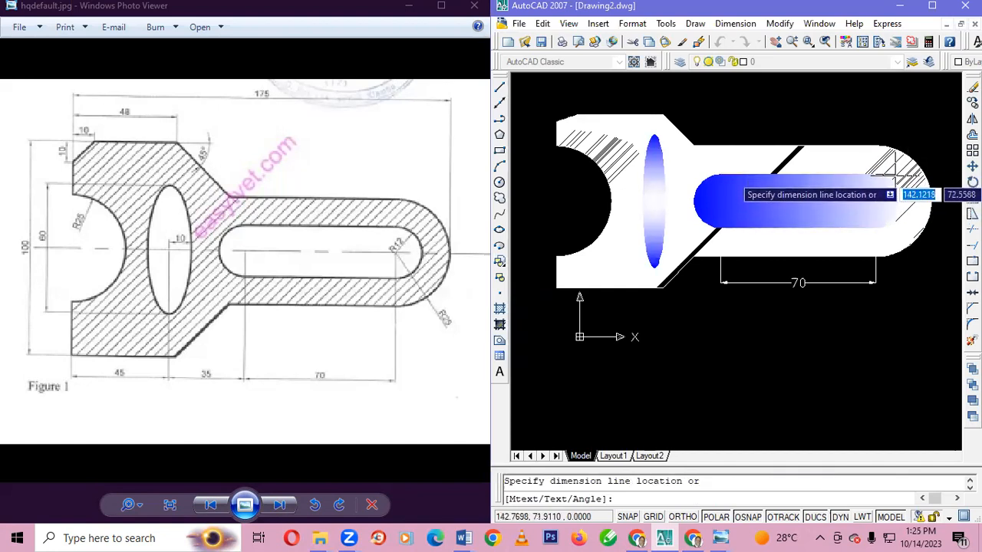
{"action": "left_click", "coordinate": [899, 184]}
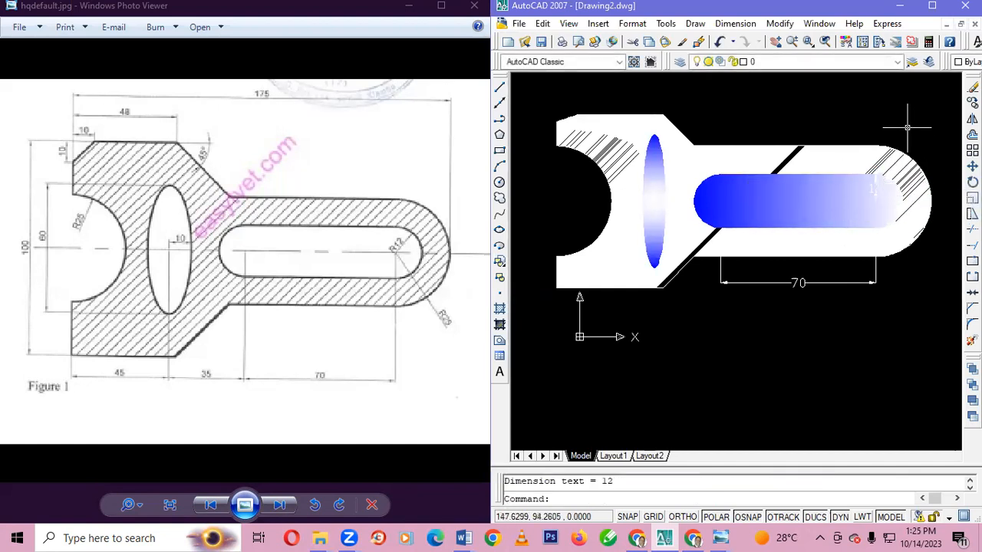
{"action": "scroll", "coordinate": [877, 158], "scroll_direction": "up", "scroll_amount": 2}
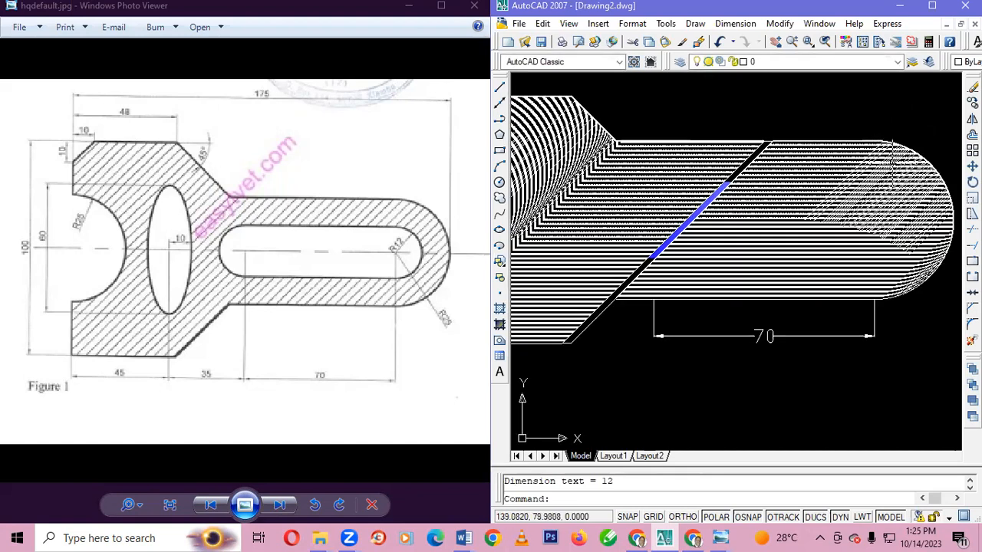
{"action": "scroll", "coordinate": [889, 158], "scroll_direction": "down", "scroll_amount": 2}
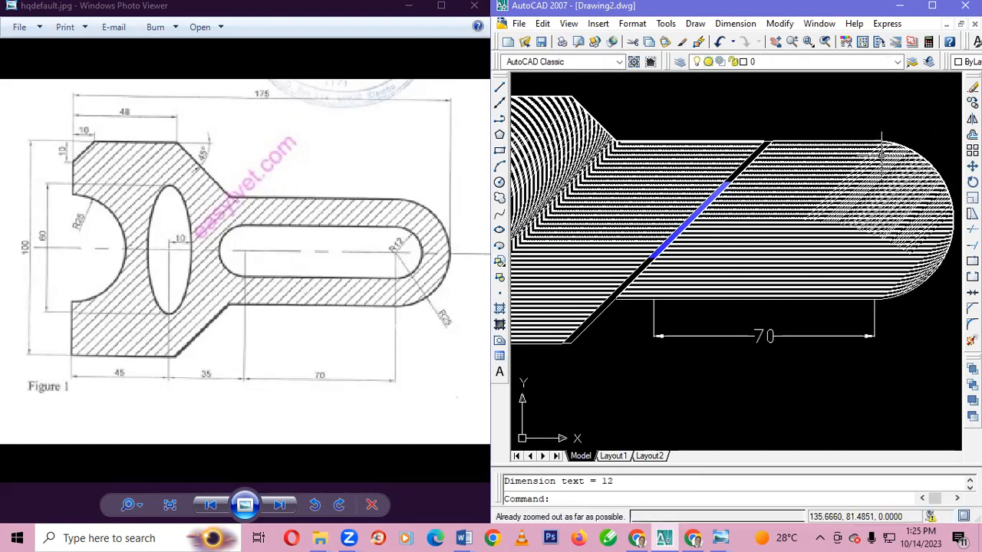
{"action": "scroll", "coordinate": [871, 158], "scroll_direction": "down", "scroll_amount": 1}
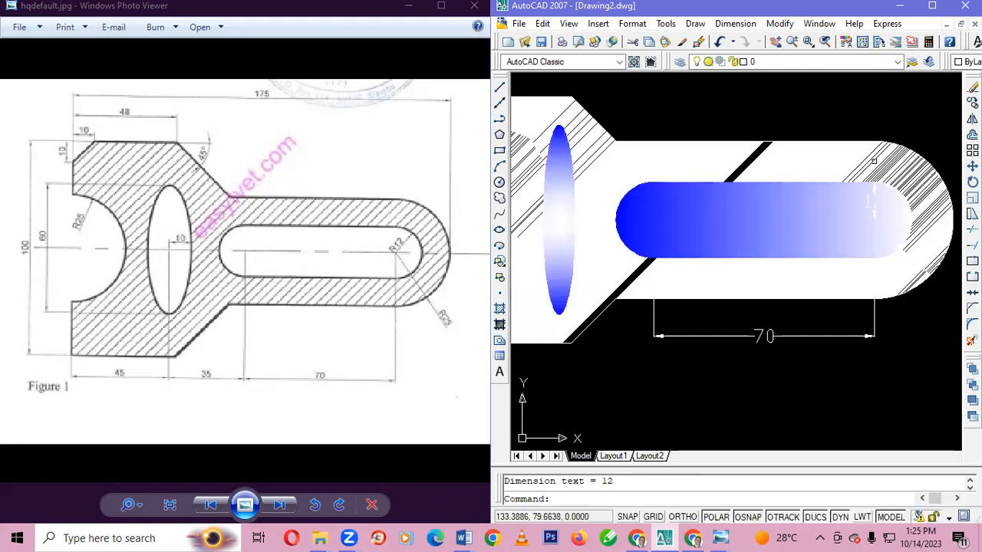
{"action": "scroll", "coordinate": [873, 161], "scroll_direction": "down", "scroll_amount": 1}
{"action": "key", "text": "ctrl+z"}
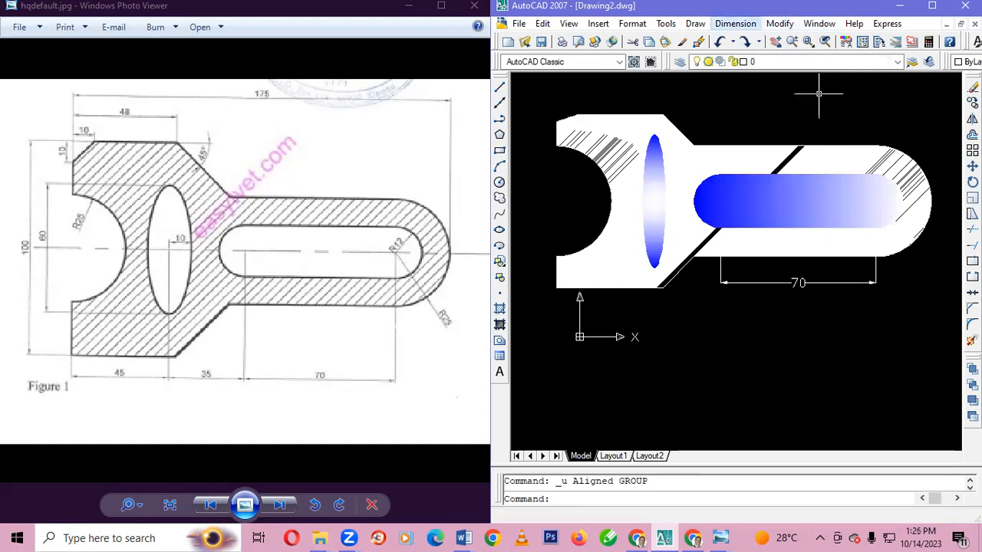
Add a radius dimension to the slot's right end arc, placing its text above the arm's upper edge
{"action": "left_click", "coordinate": [735, 23]}
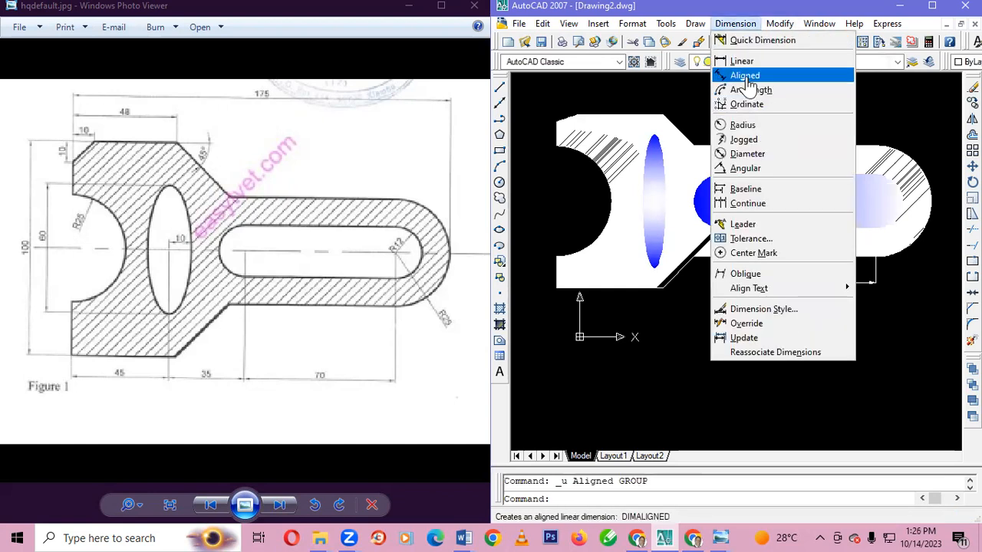
{"action": "left_click", "coordinate": [742, 125]}
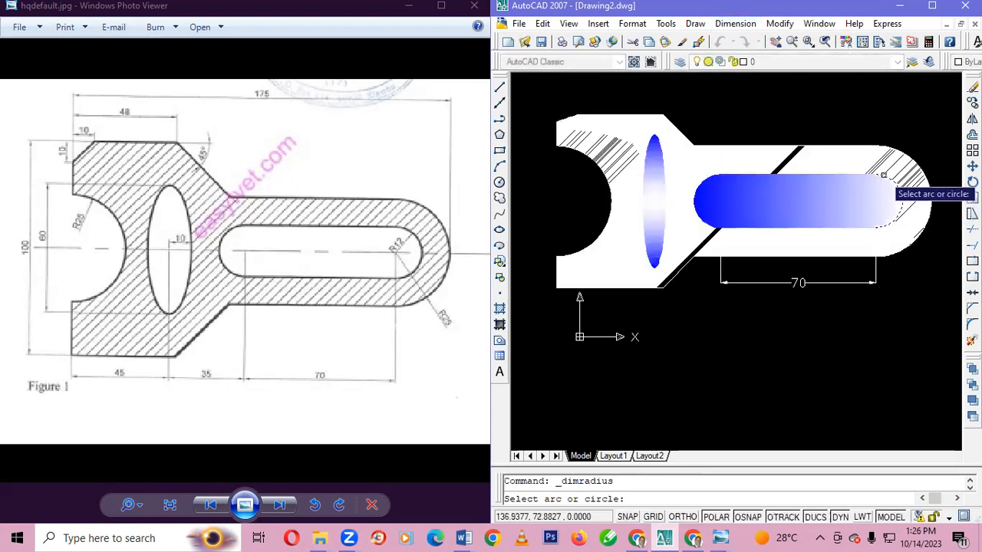
{"action": "left_click", "coordinate": [891, 192]}
{"action": "left_click", "coordinate": [867, 118]}
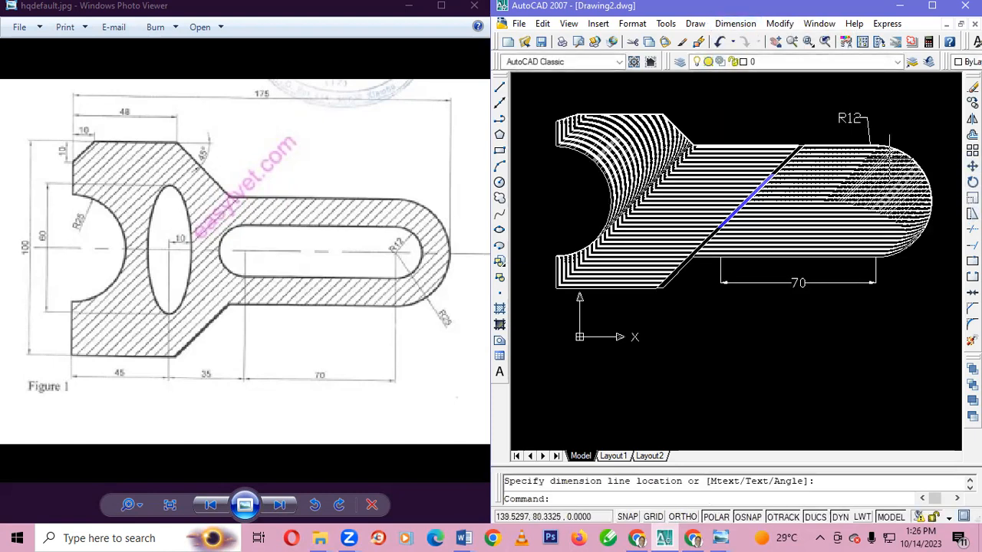
Add a radius dimension to the arm's outer rounded end, placing its text above and outside the arc
{"action": "left_click", "coordinate": [734, 23]}
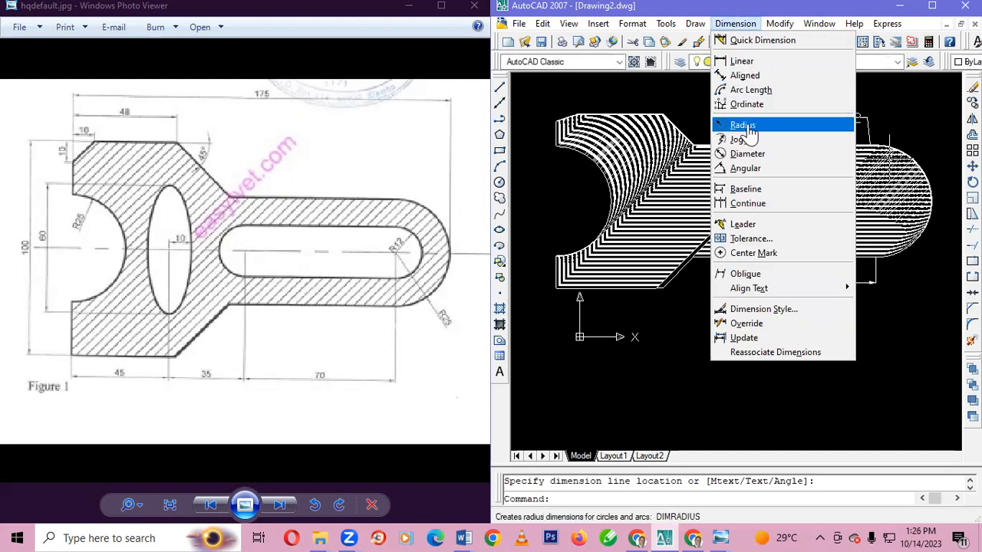
{"action": "left_click", "coordinate": [742, 124]}
{"action": "left_click", "coordinate": [917, 163]}
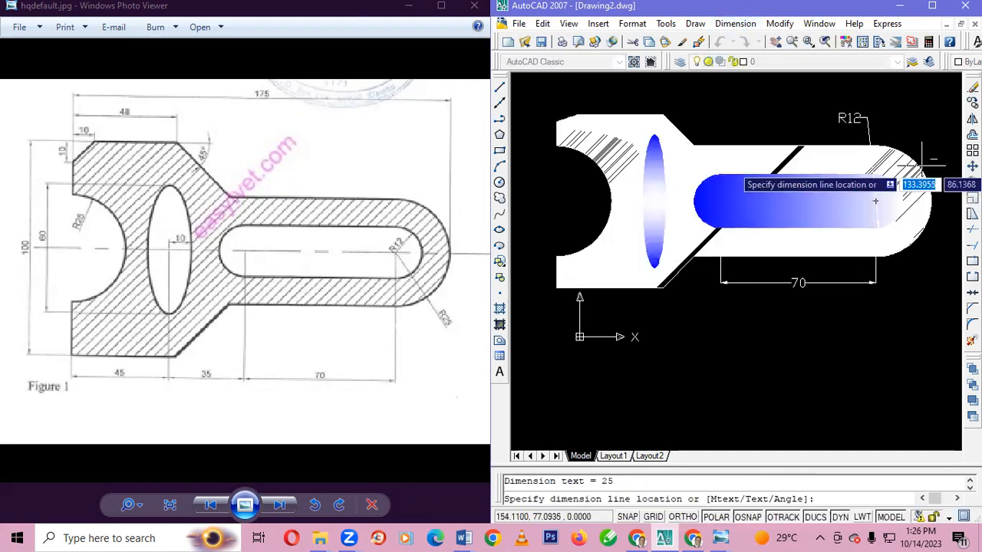
{"action": "left_click", "coordinate": [917, 111]}
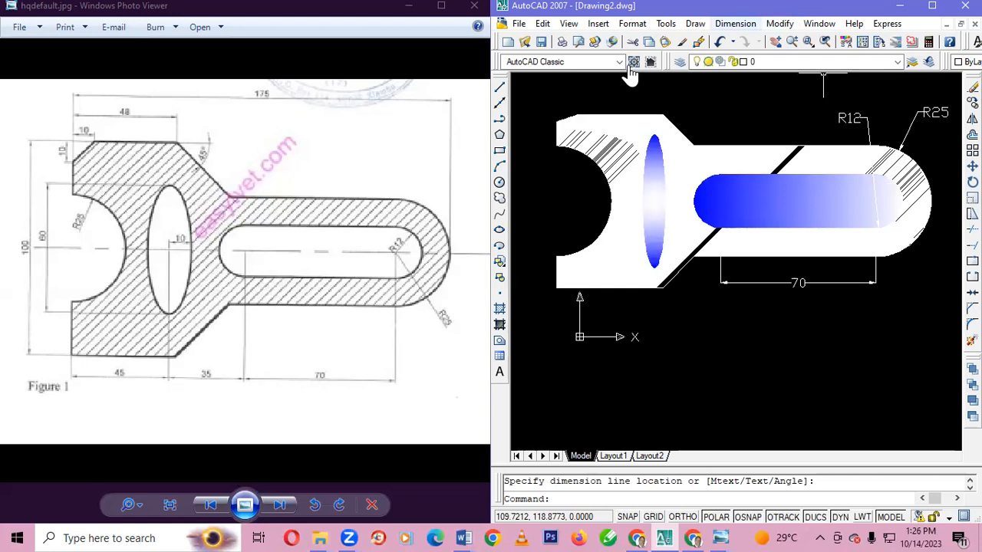
{"action": "left_click", "coordinate": [734, 23]}
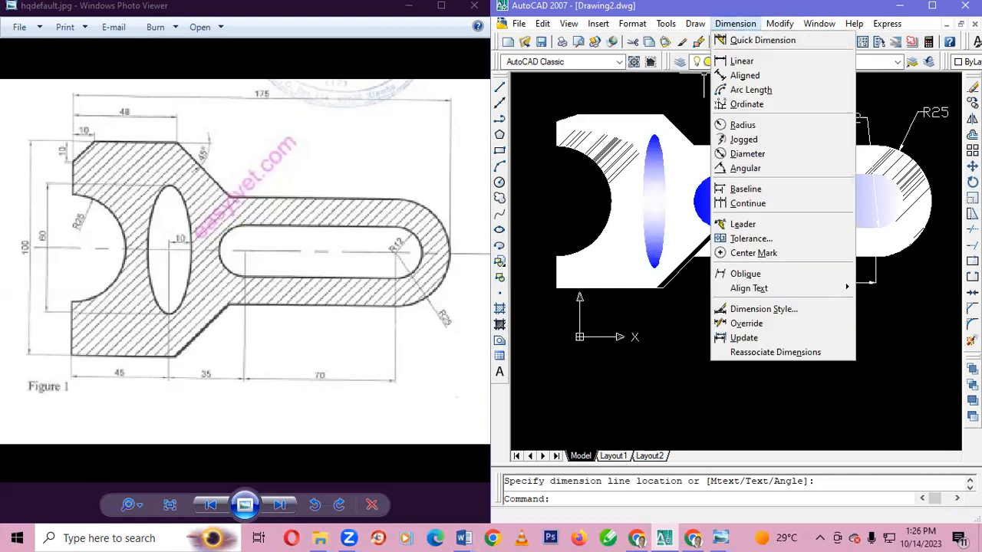
{"action": "left_click", "coordinate": [742, 76]}
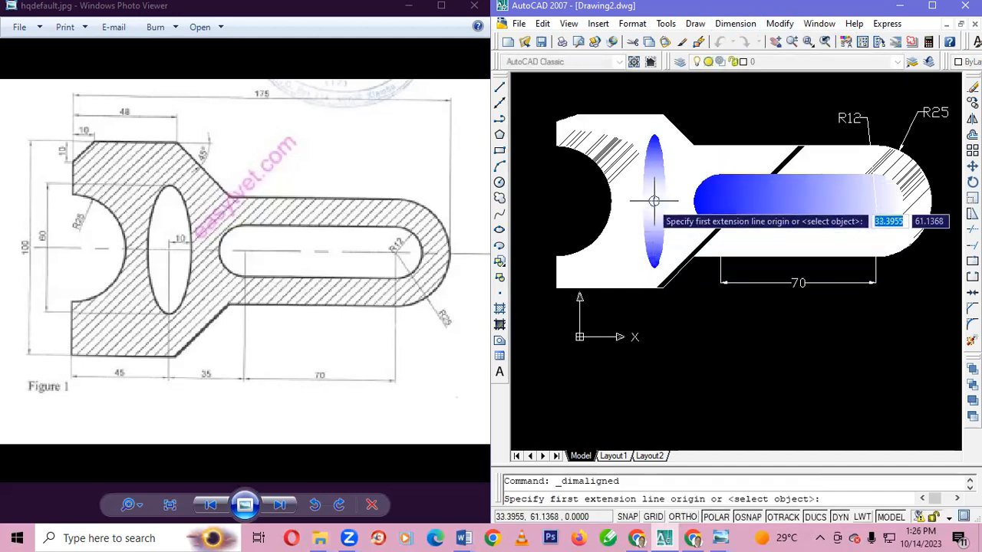
{"action": "key", "text": "Escape"}
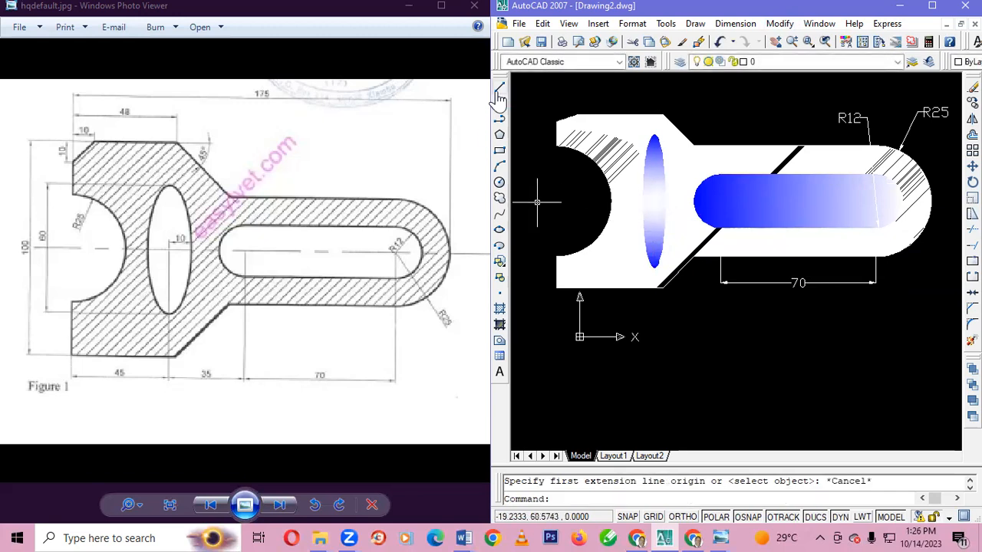
Draw a vertical line inside the ellipse from its centre to its lower end, continuing up to its upper end
{"action": "left_click", "coordinate": [499, 89]}
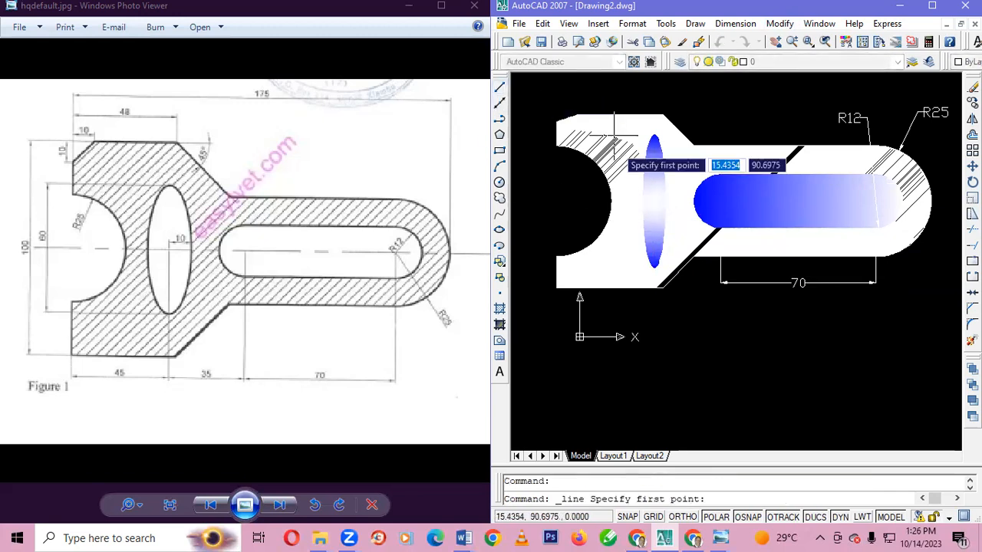
{"action": "left_click", "coordinate": [654, 202]}
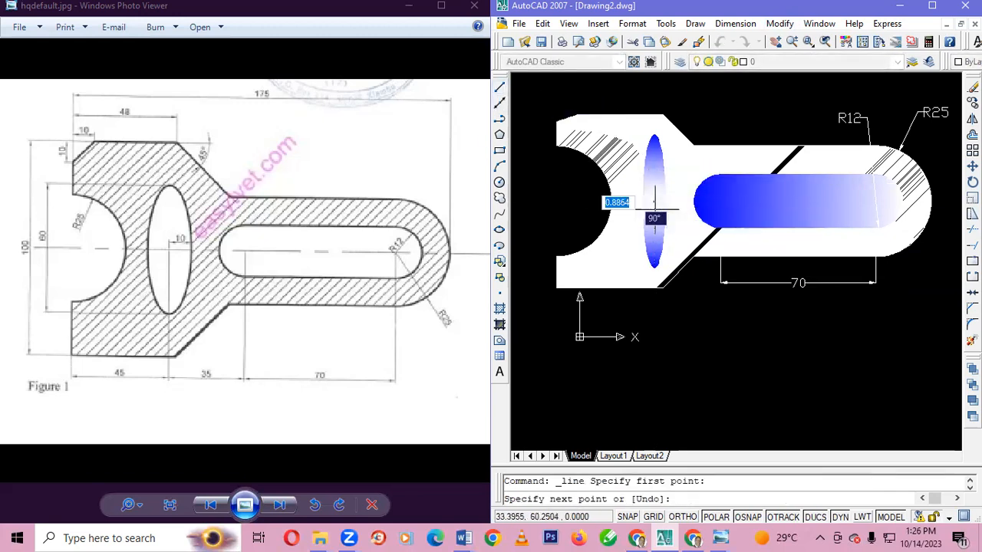
{"action": "left_click", "coordinate": [653, 265]}
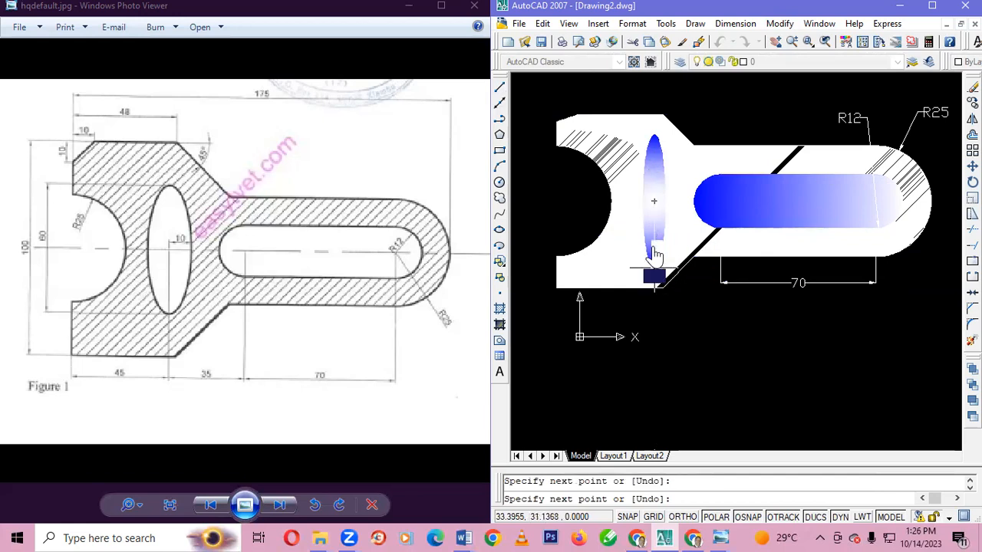
{"action": "left_click", "coordinate": [654, 135]}
{"action": "key", "text": "Escape"}
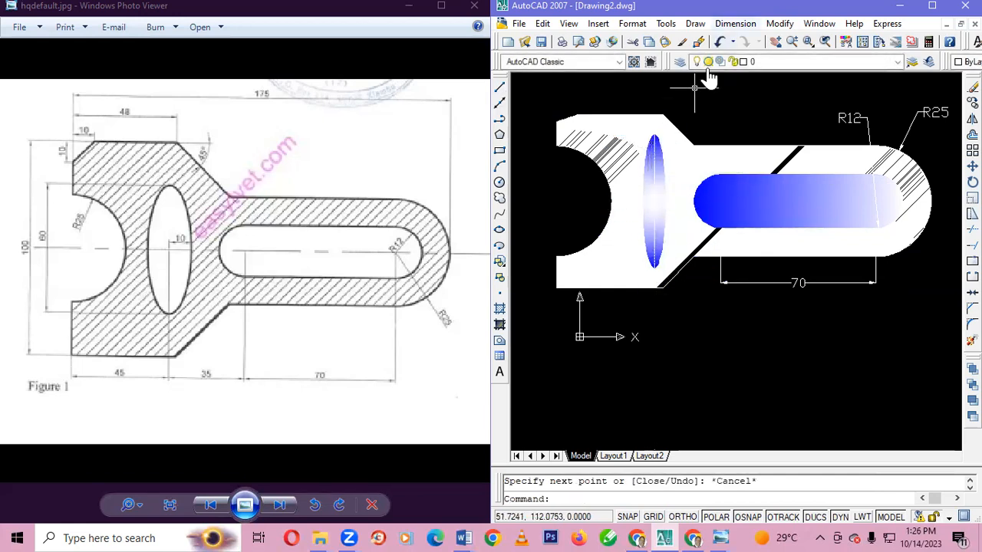
Add an aligned dimension for the ellipse's full height, placing the dimension line outside the bracket's left edge
{"action": "left_click", "coordinate": [735, 23]}
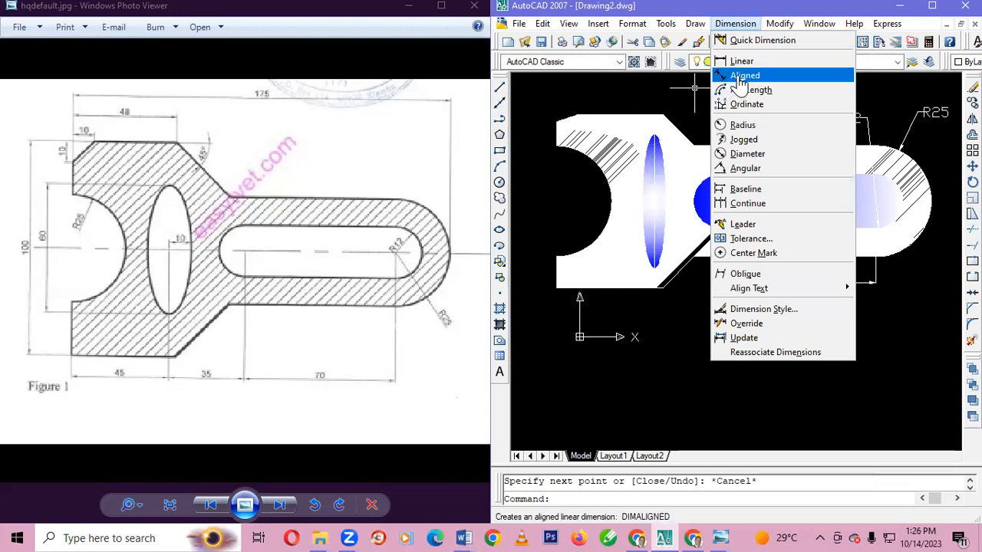
{"action": "left_click", "coordinate": [740, 75]}
{"action": "left_click", "coordinate": [653, 153]}
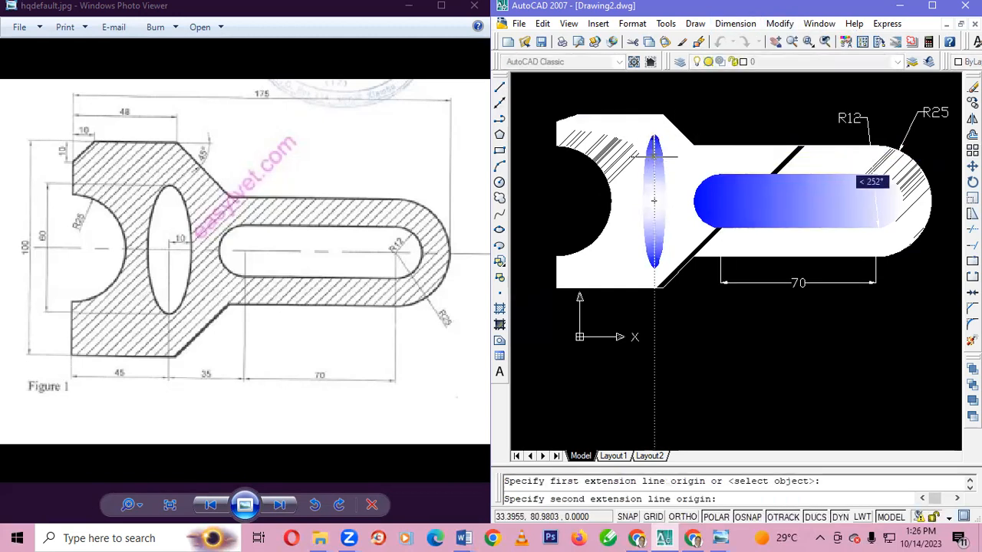
{"action": "left_click", "coordinate": [653, 267]}
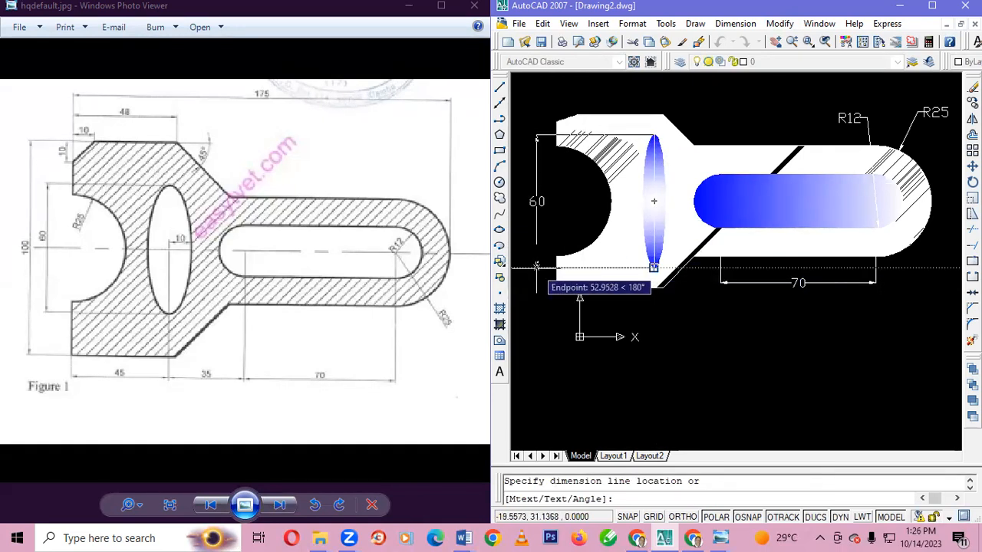
{"action": "left_click", "coordinate": [536, 205]}
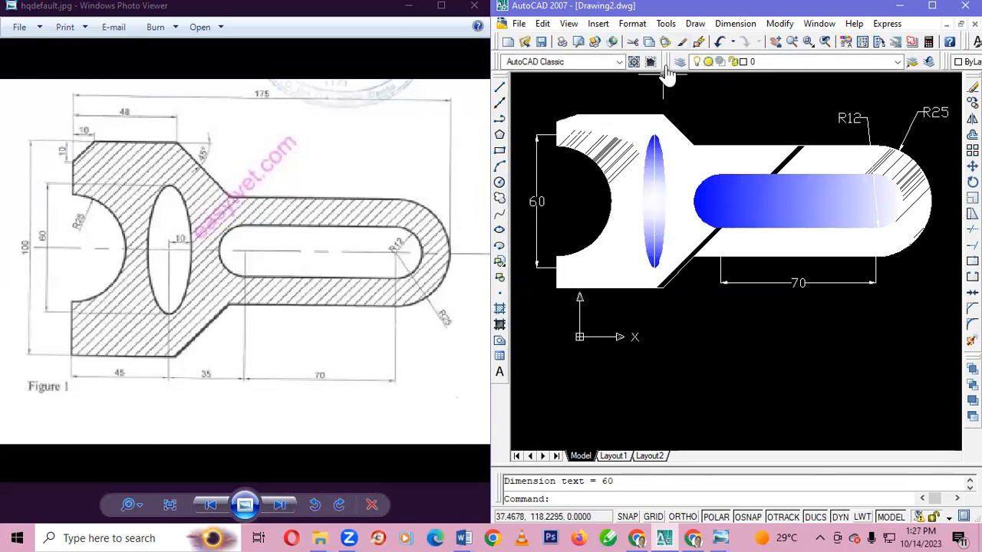
Add a radius dimension to the semicircular cutout in the bracket's left edge, placing its text inside the cutout
{"action": "left_click", "coordinate": [734, 23]}
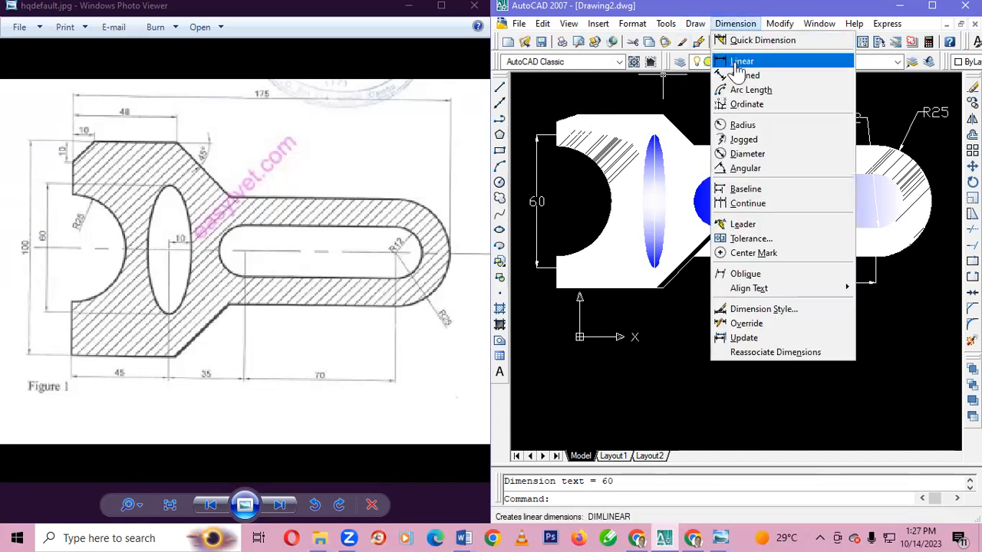
{"action": "left_click", "coordinate": [741, 125]}
{"action": "left_click", "coordinate": [577, 164]}
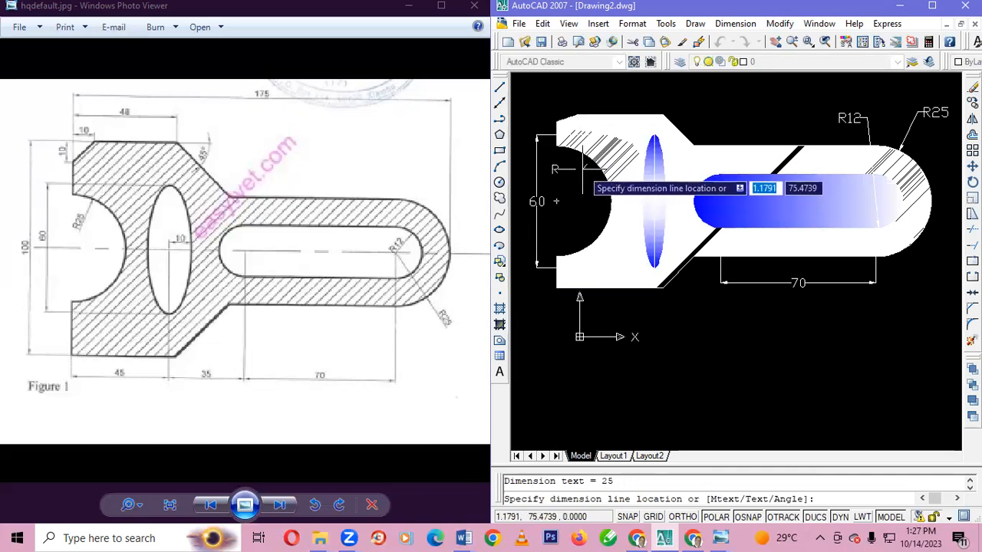
{"action": "left_click", "coordinate": [582, 170]}
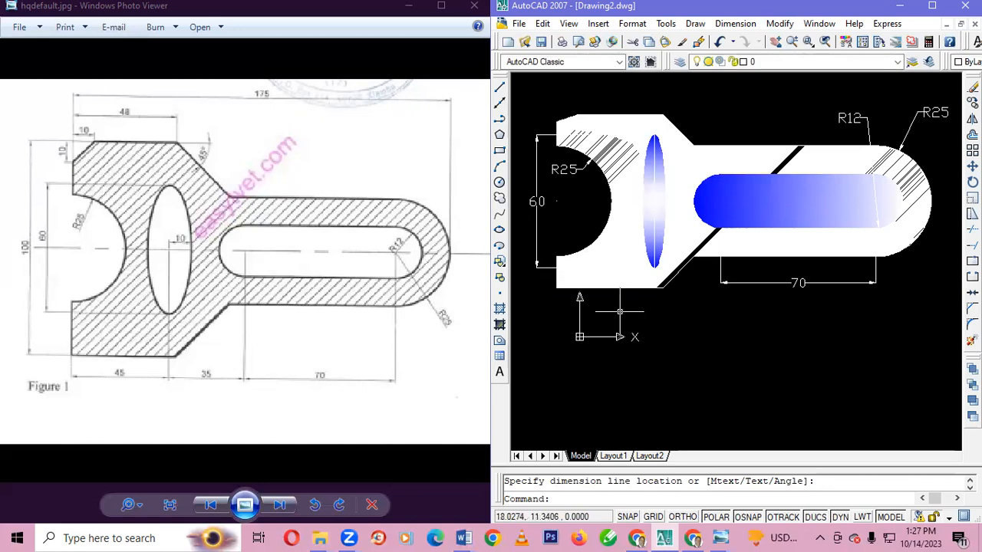
Add an aligned dimension along the bottom edge from below the ellipse's axis to the lower-left corner, placed below the bracket
{"action": "left_click", "coordinate": [735, 23]}
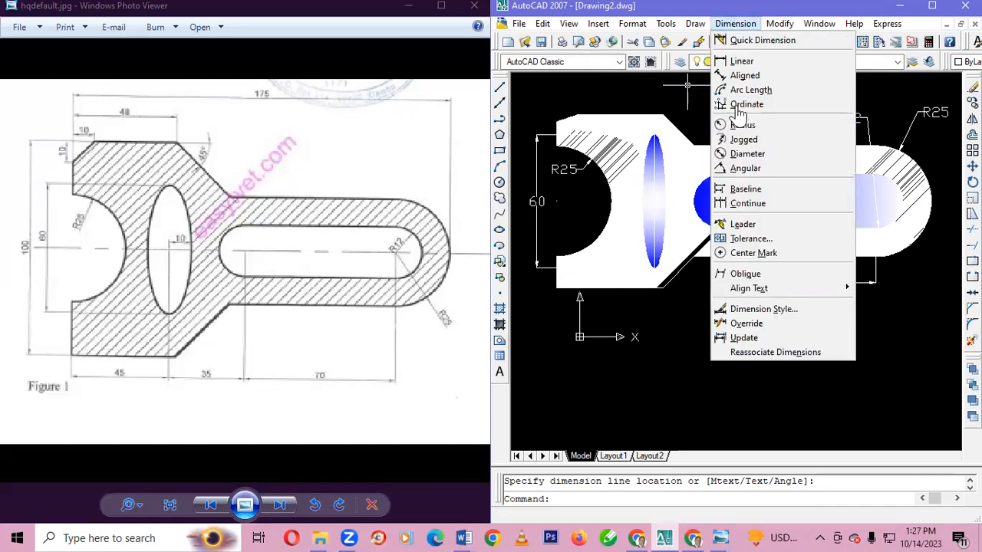
{"action": "left_click", "coordinate": [736, 73]}
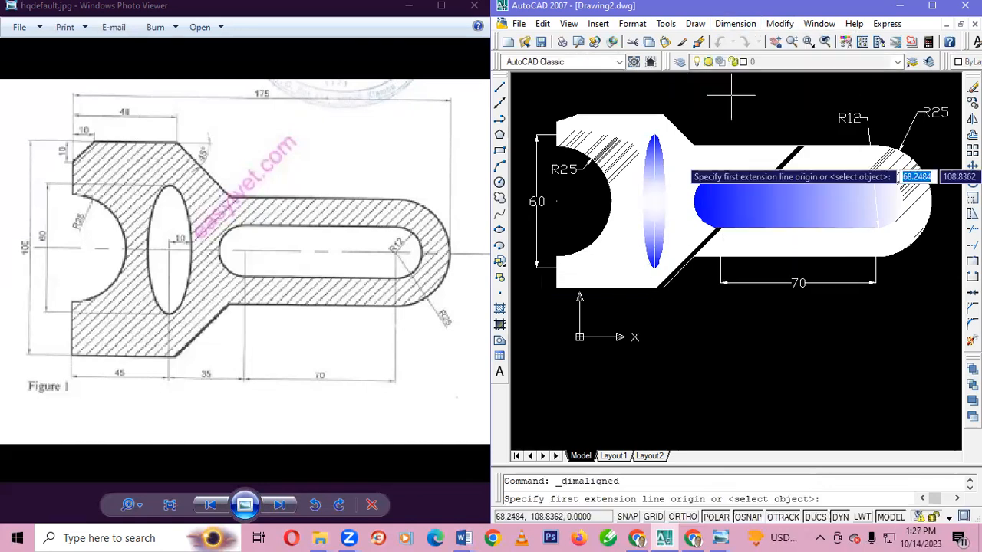
{"action": "left_click", "coordinate": [656, 288]}
{"action": "left_click", "coordinate": [555, 288]}
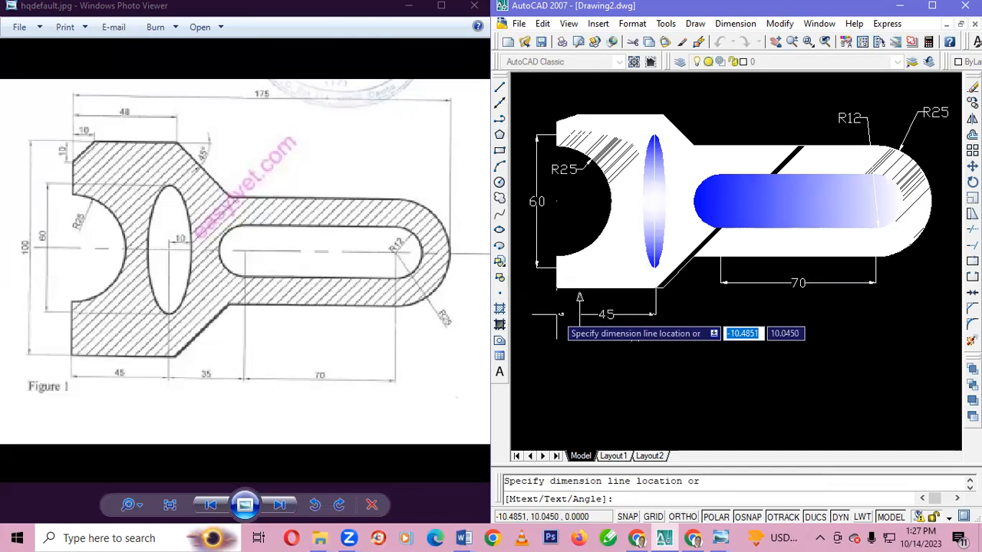
{"action": "left_click", "coordinate": [556, 315]}
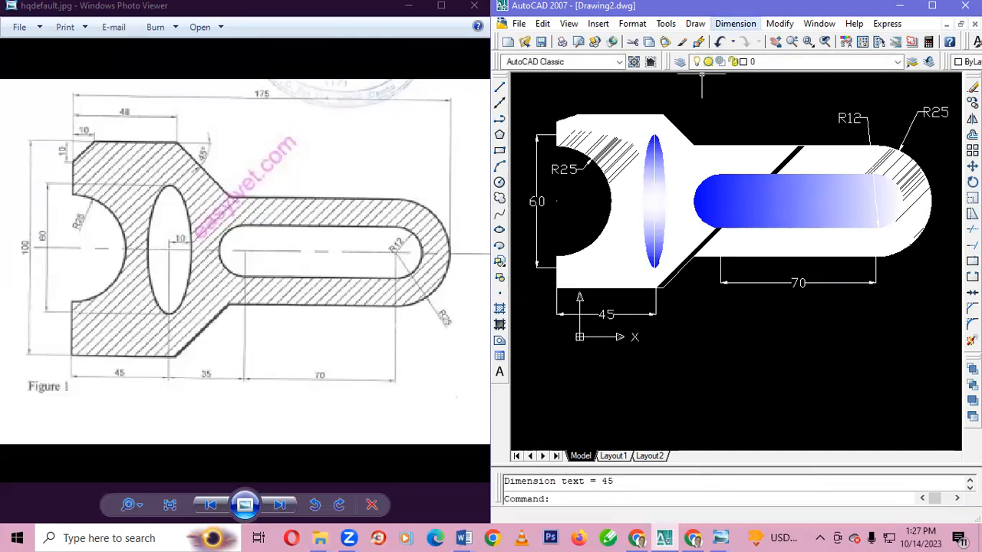
Add an aligned dimension from the top edge's right corner to the bracket's left side, placed above the bracket
{"action": "left_click", "coordinate": [734, 23]}
{"action": "left_click", "coordinate": [744, 77]}
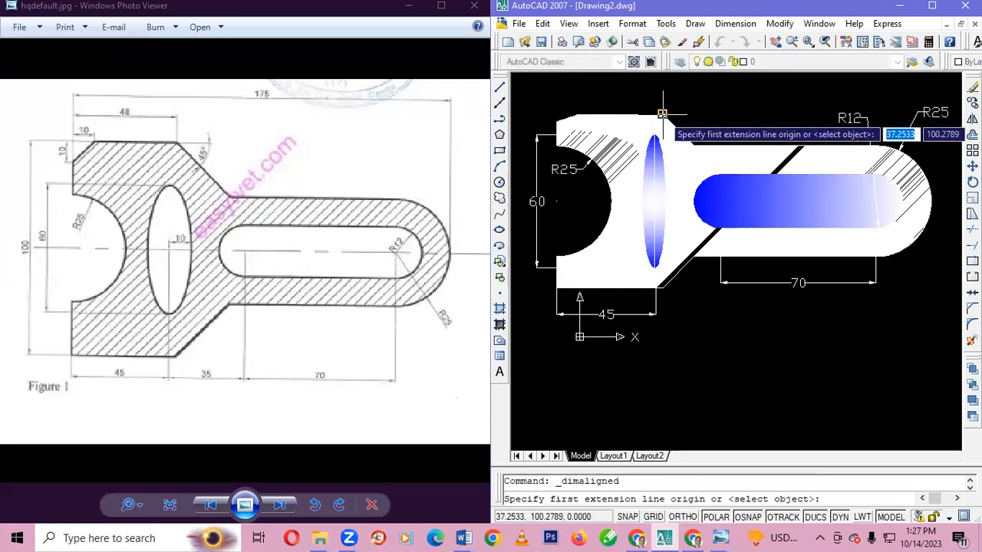
{"action": "left_click", "coordinate": [662, 113]}
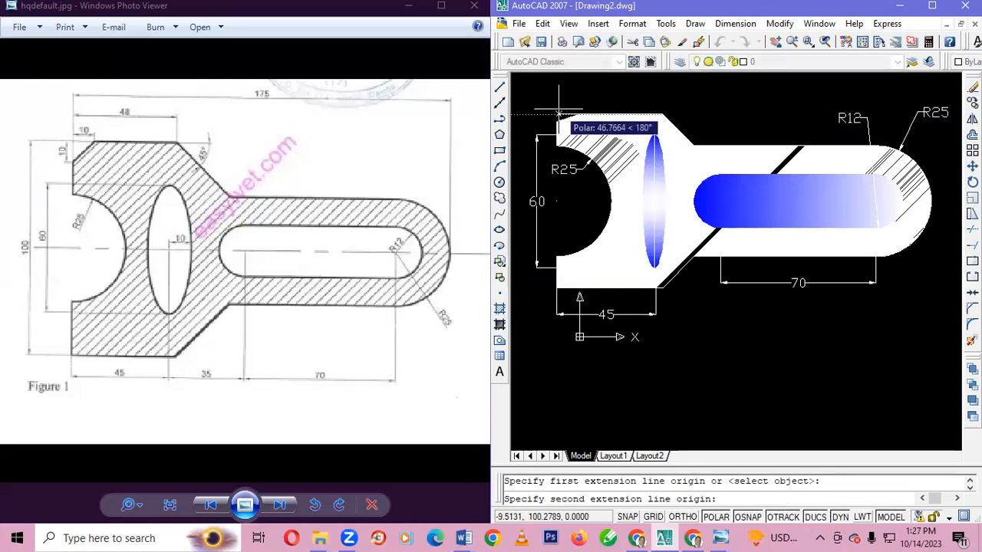
{"action": "left_click", "coordinate": [558, 113]}
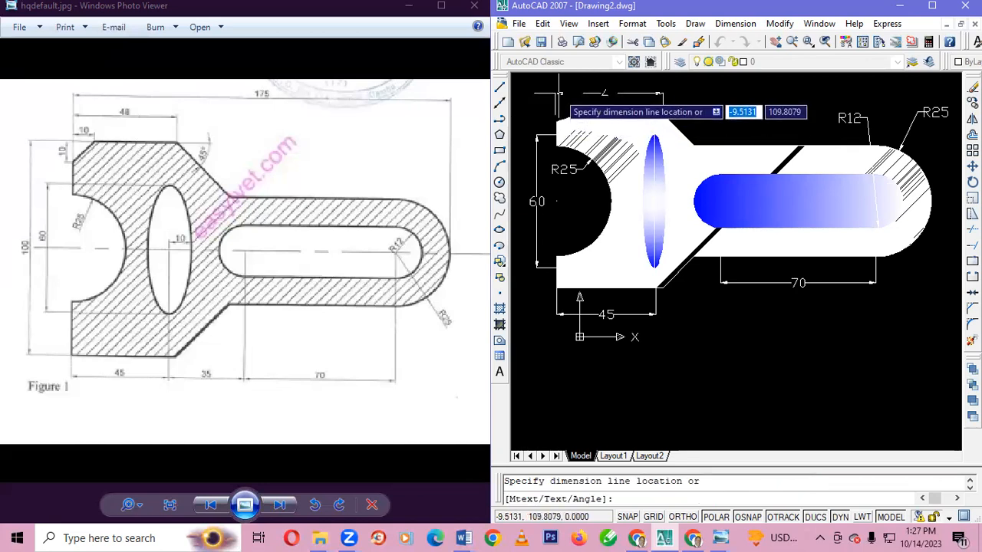
{"action": "left_click", "coordinate": [559, 93]}
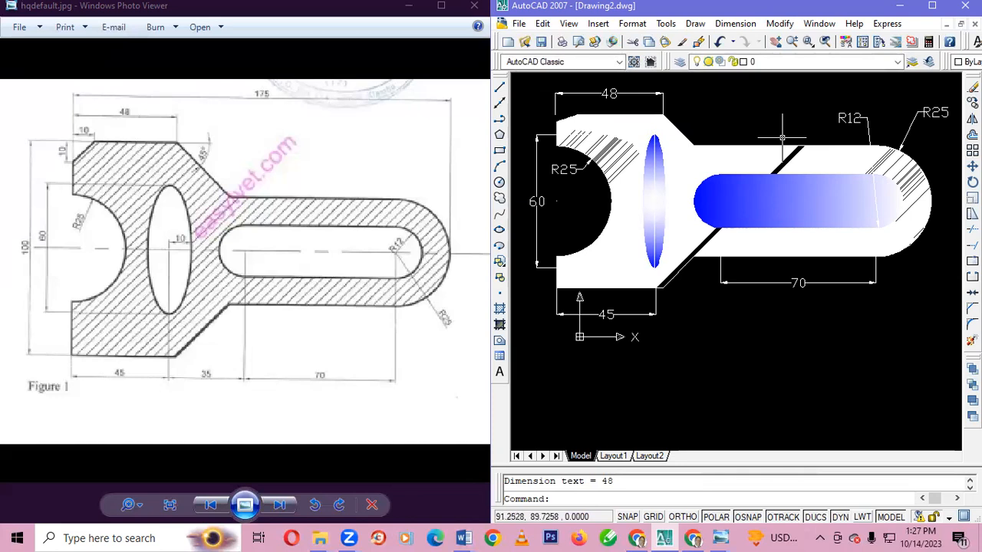
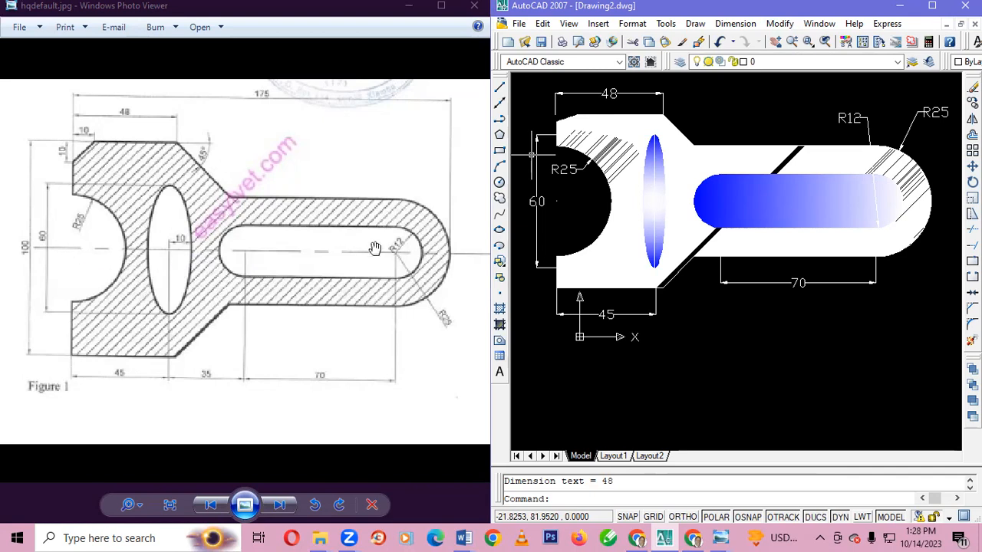
Create a new layer named CENTRE LINE in the layer properties
{"action": "left_click", "coordinate": [679, 63]}
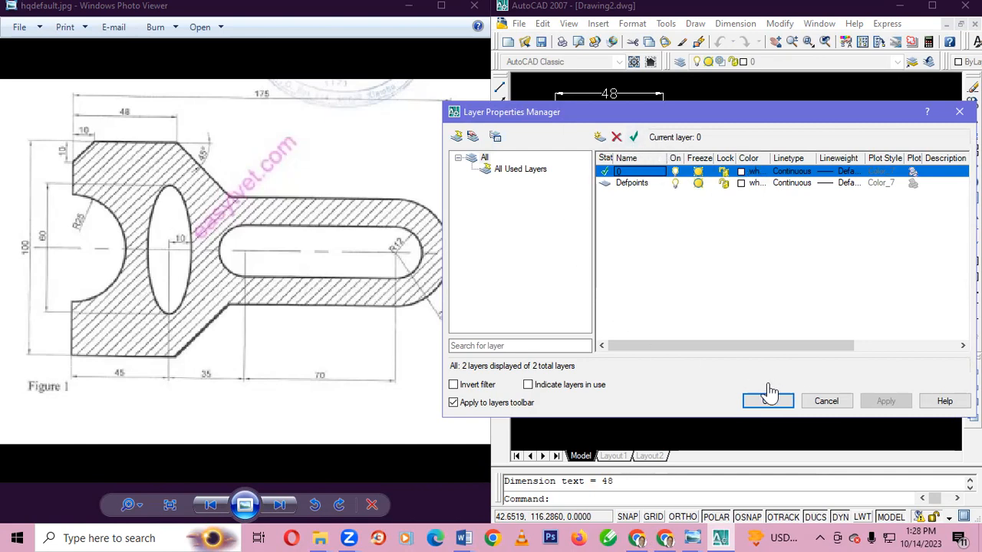
{"action": "left_click", "coordinate": [627, 184]}
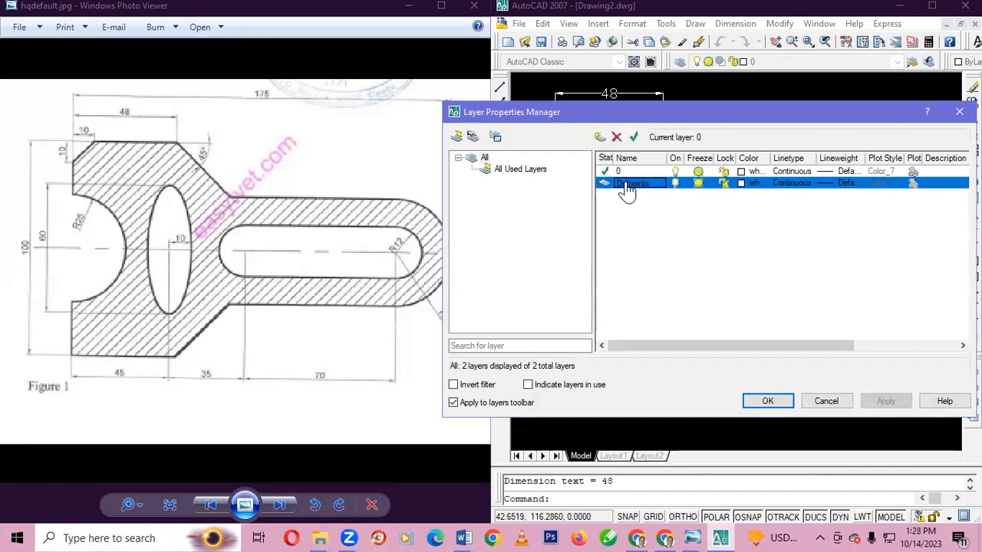
{"action": "left_click", "coordinate": [624, 173]}
{"action": "right_click", "coordinate": [624, 176]}
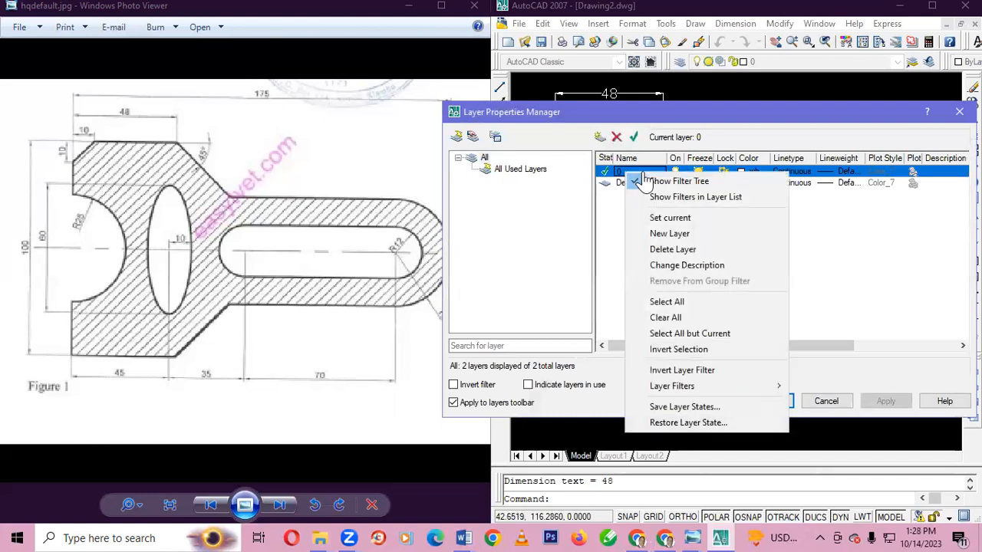
{"action": "left_click", "coordinate": [681, 237]}
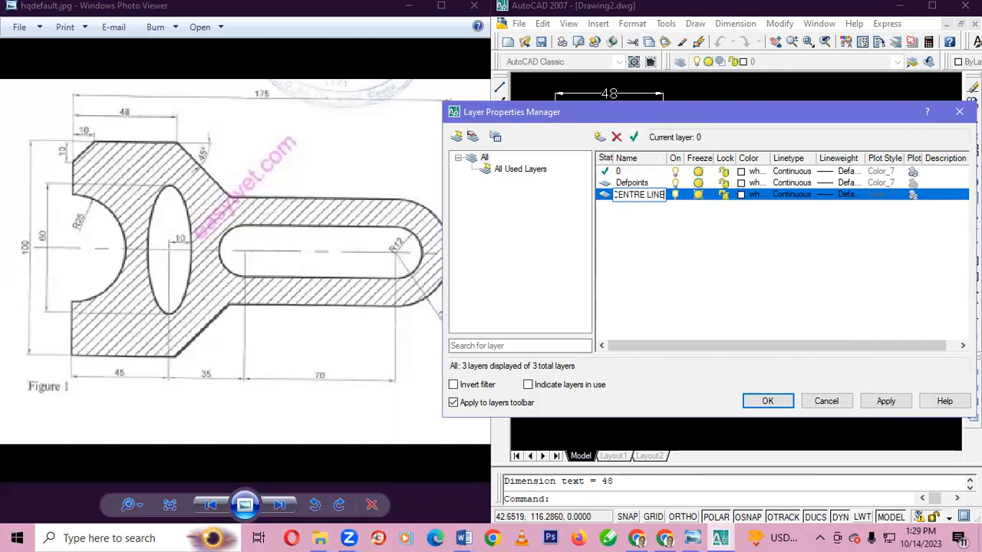
Load the DIVIDE linetype from acad.lin while choosing the CENTRE LINE layer's linetype, accepting the selection on Continuous
{"action": "left_click", "coordinate": [794, 197]}
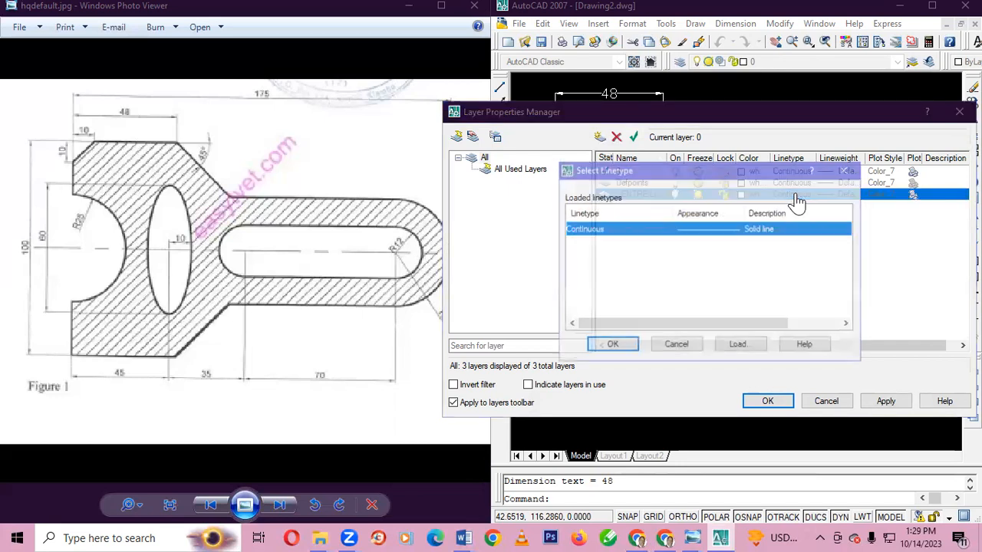
{"action": "left_click", "coordinate": [849, 170]}
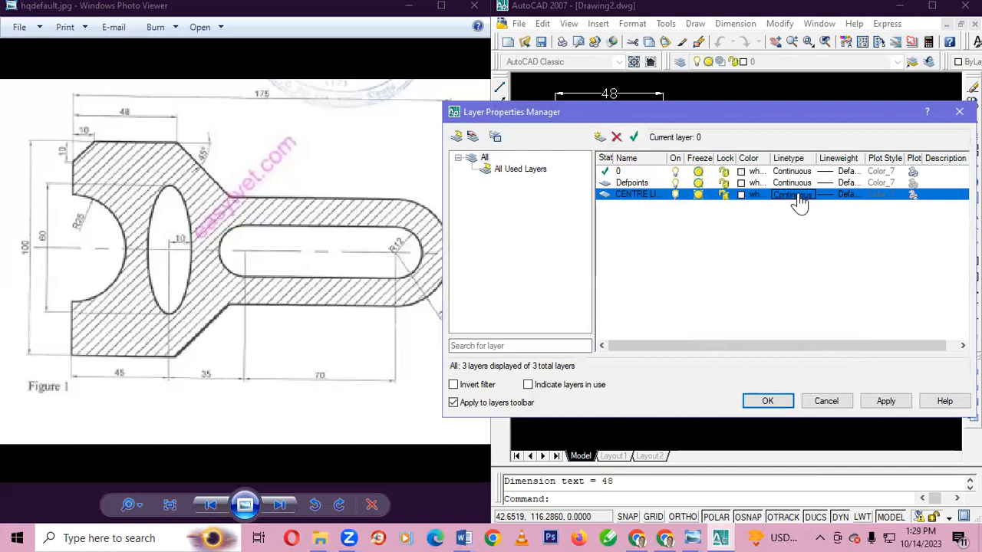
{"action": "left_click", "coordinate": [795, 195]}
{"action": "left_click", "coordinate": [737, 346]}
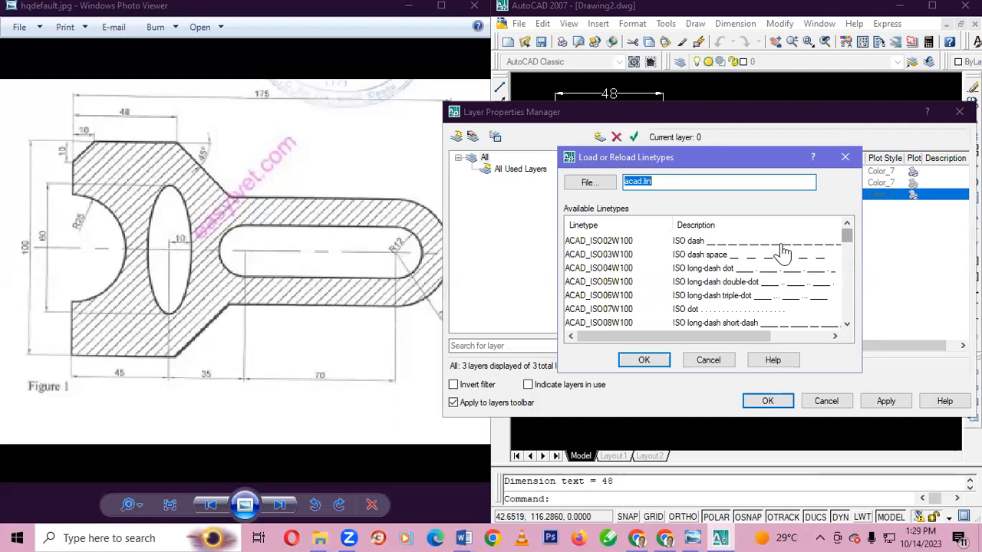
{"action": "scroll", "coordinate": [721, 265], "scroll_direction": "down", "scroll_amount": 4}
{"action": "scroll", "coordinate": [733, 276], "scroll_direction": "up", "scroll_amount": 2}
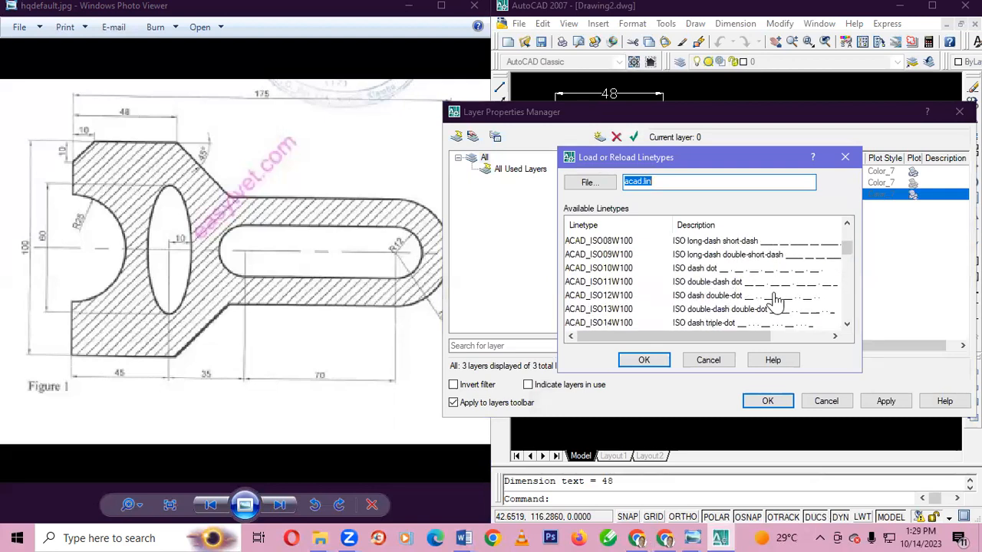
{"action": "scroll", "coordinate": [782, 308], "scroll_direction": "down", "scroll_amount": 5}
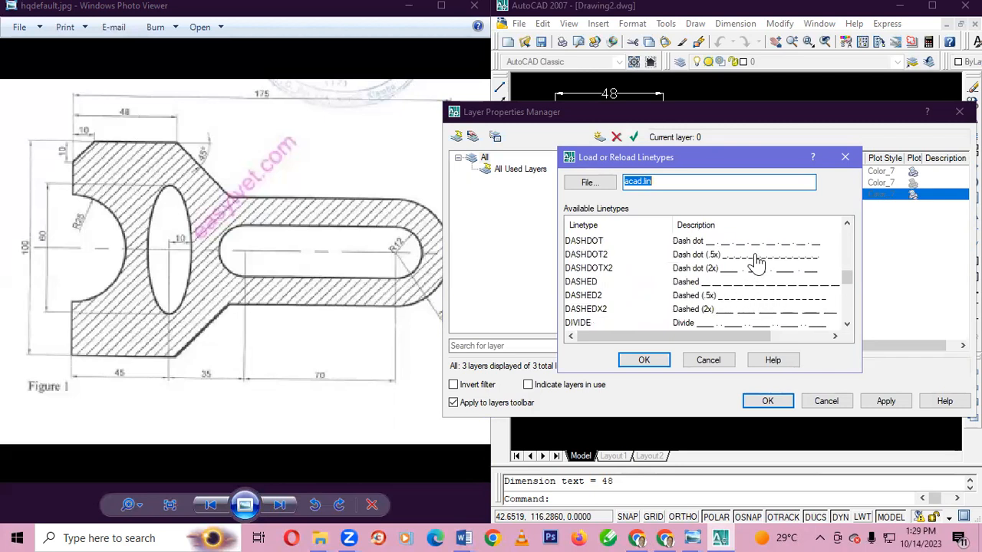
{"action": "scroll", "coordinate": [751, 299], "scroll_direction": "down", "scroll_amount": 2}
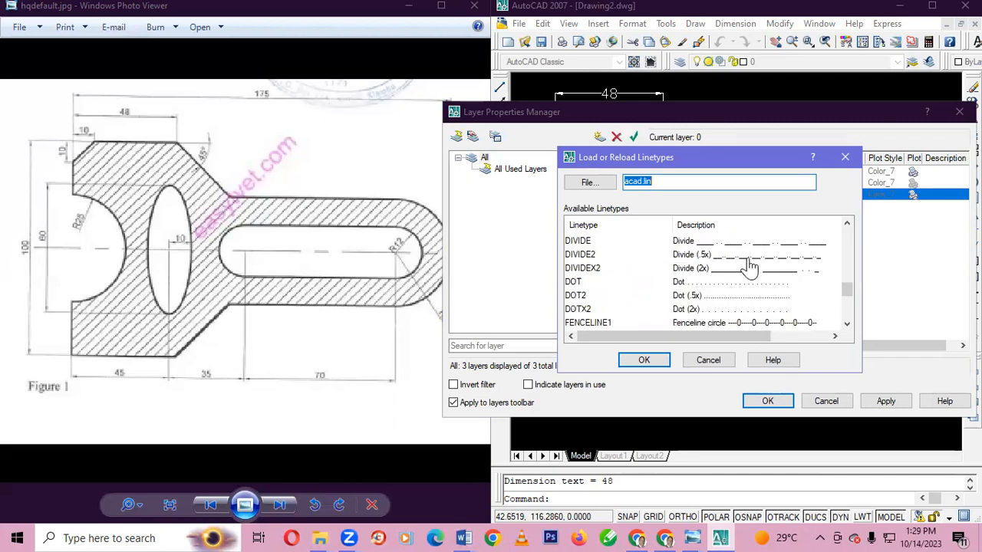
{"action": "left_click", "coordinate": [747, 242]}
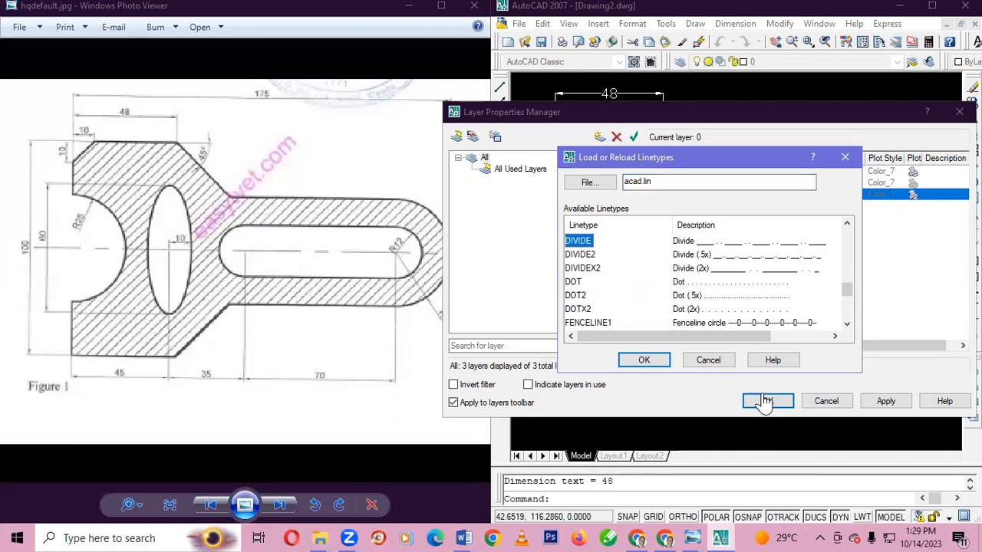
{"action": "left_click", "coordinate": [644, 360]}
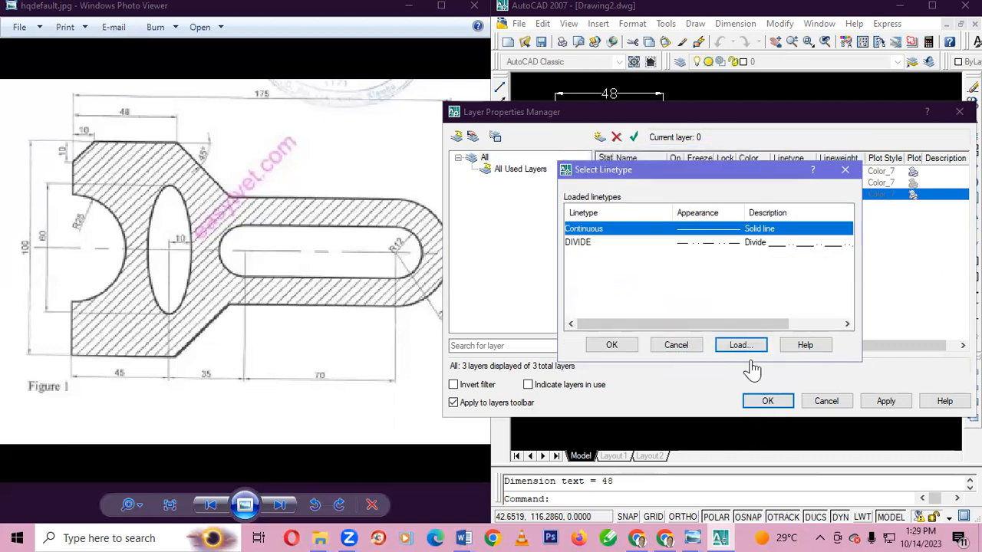
{"action": "left_click", "coordinate": [618, 347]}
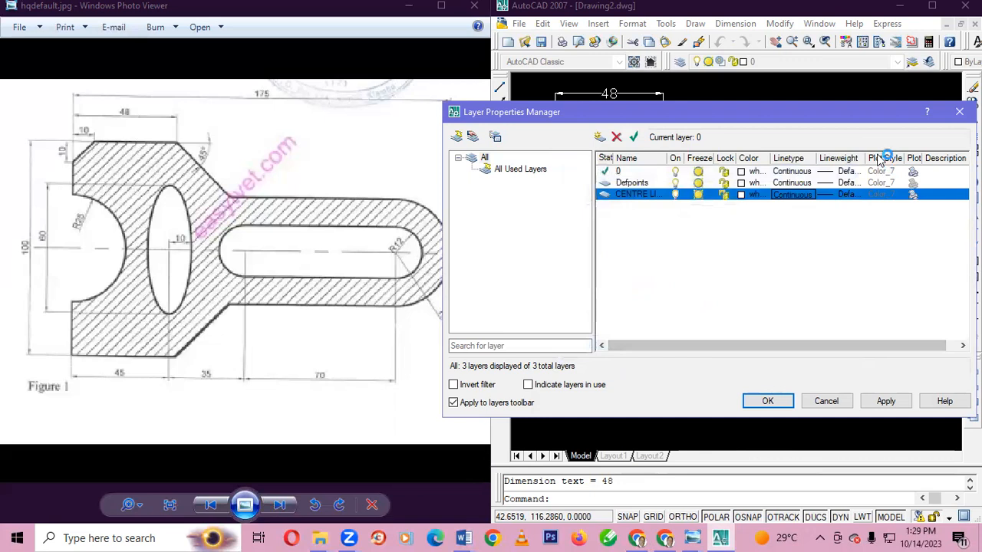
Set the CENTRE LINE layer's lineweight to 0.30 mm
{"action": "left_click_drag", "start_coordinate": [902, 158], "coordinate": [907, 158]}
{"action": "left_click", "coordinate": [843, 194]}
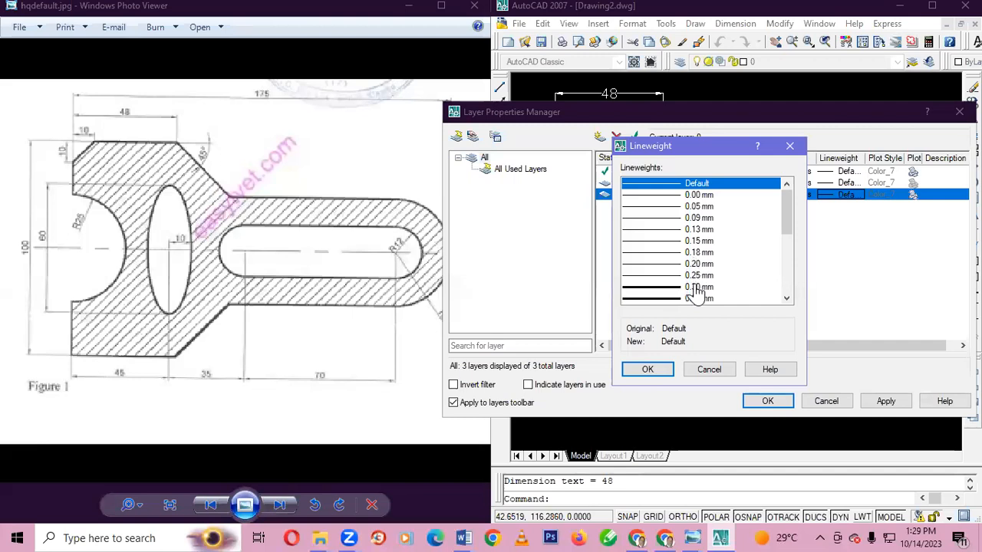
{"action": "scroll", "coordinate": [695, 290], "scroll_direction": "down", "scroll_amount": 3}
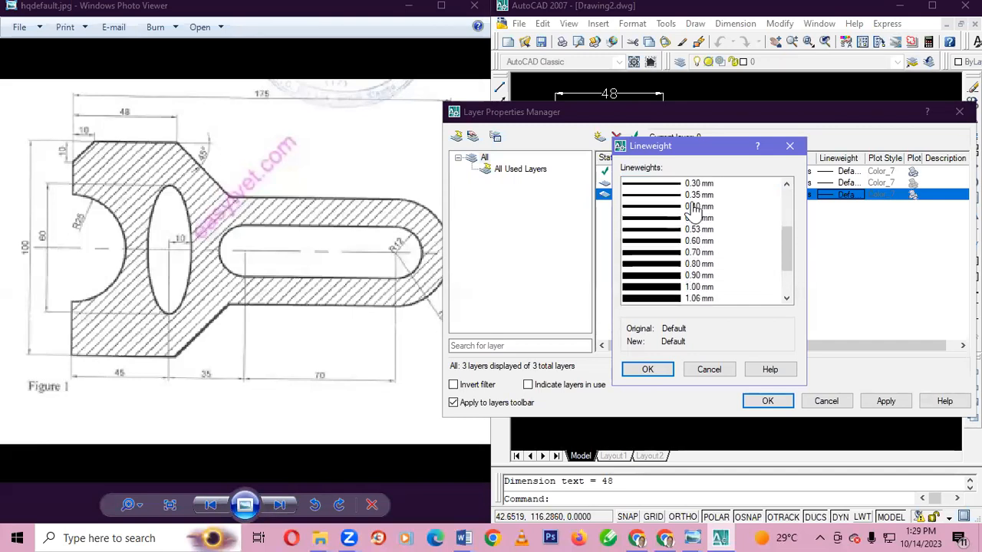
{"action": "scroll", "coordinate": [694, 210], "scroll_direction": "up", "scroll_amount": 2}
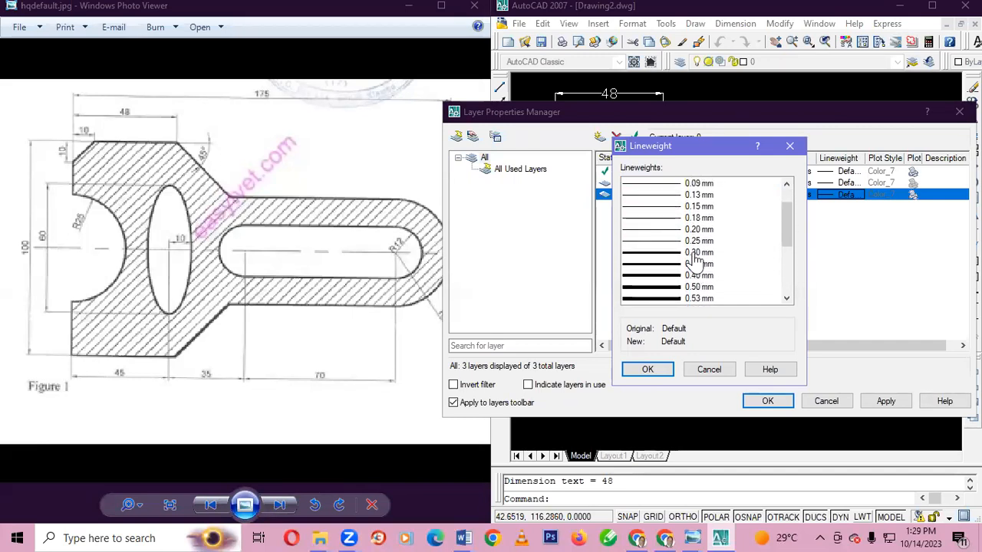
{"action": "left_click", "coordinate": [694, 255]}
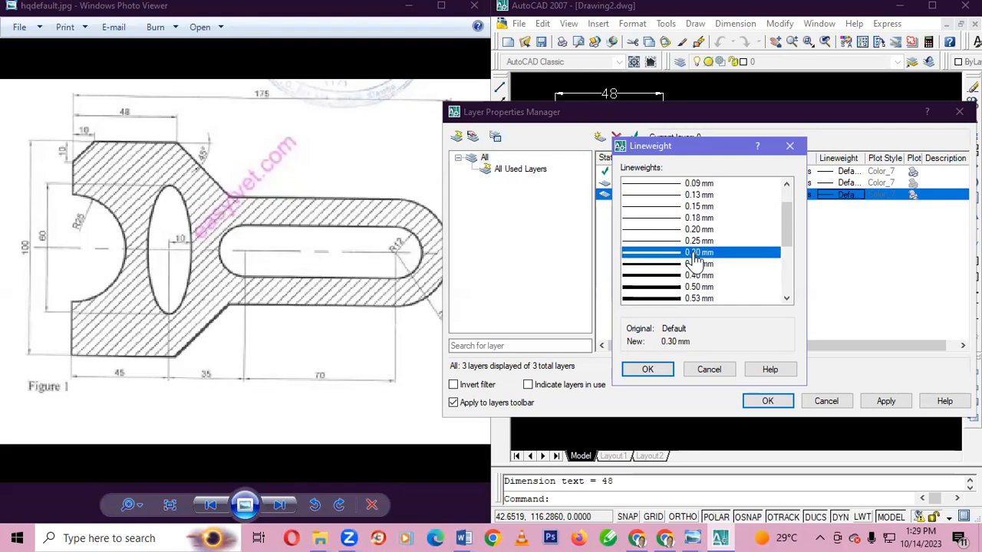
{"action": "left_click", "coordinate": [657, 370]}
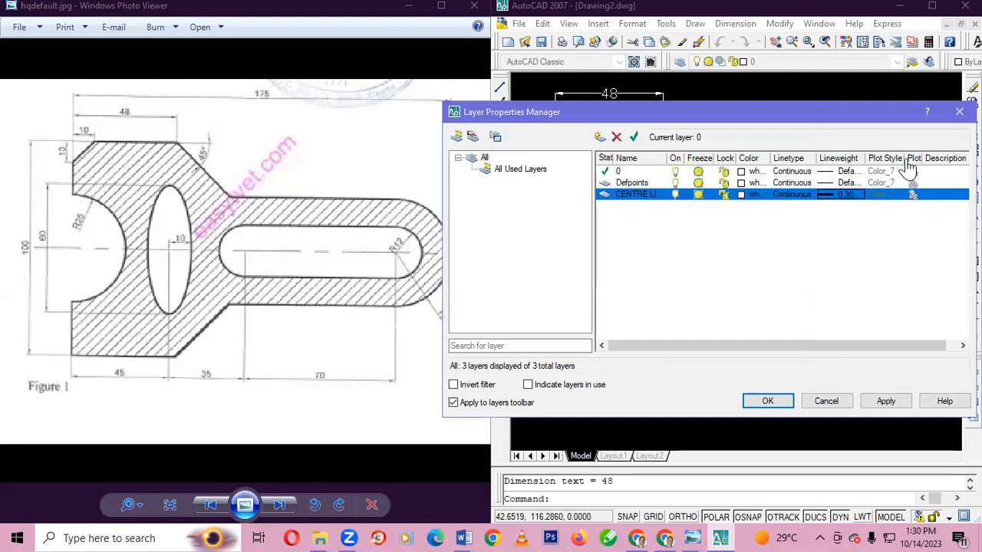
Set the CENTRE LINE layer's color to red and accept the layer settings
{"action": "left_click", "coordinate": [741, 196]}
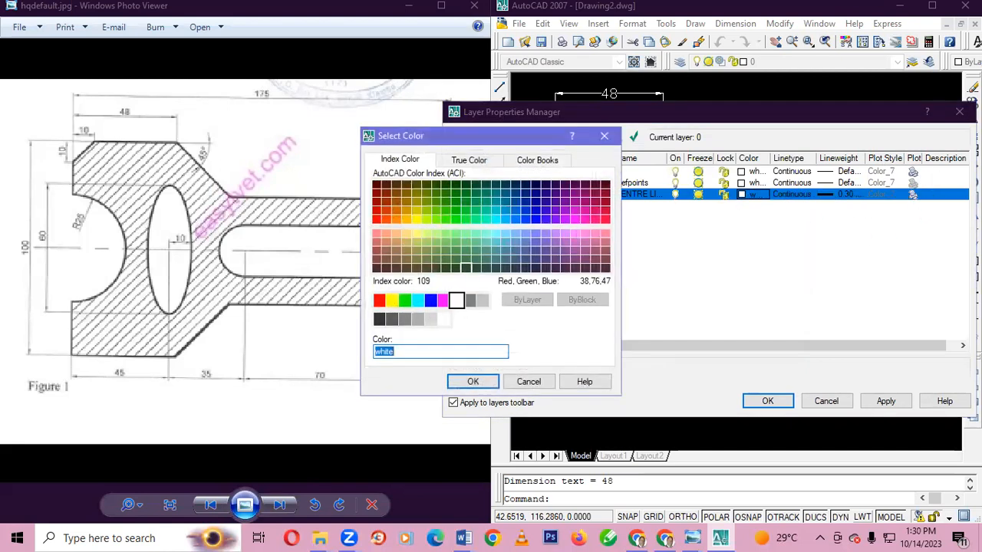
{"action": "type", "text": "red"}
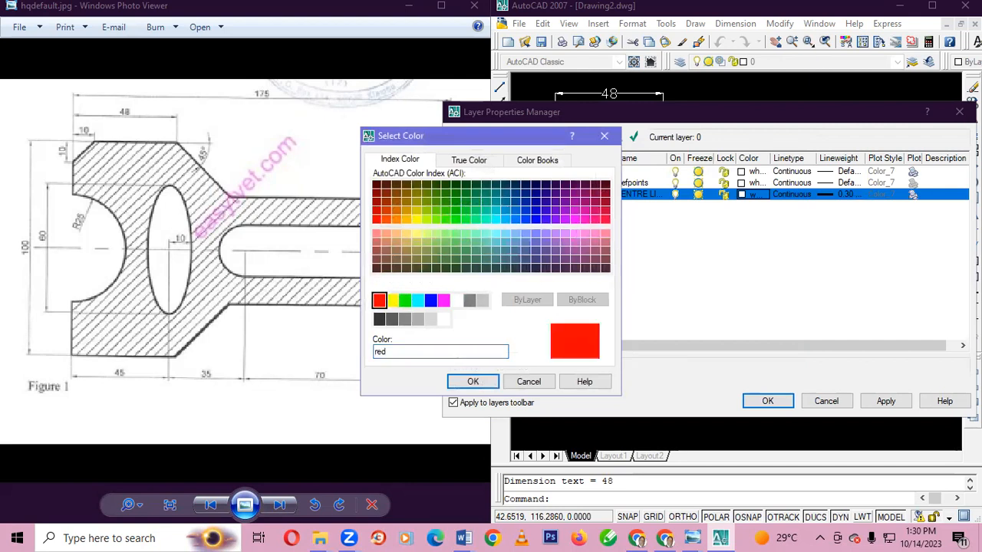
{"action": "left_click", "coordinate": [473, 382]}
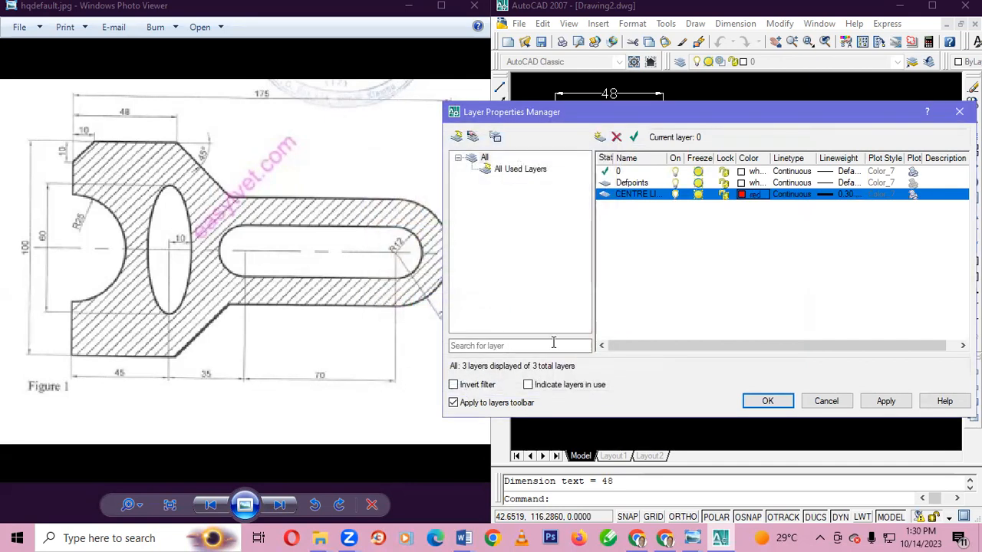
{"action": "left_click", "coordinate": [766, 399]}
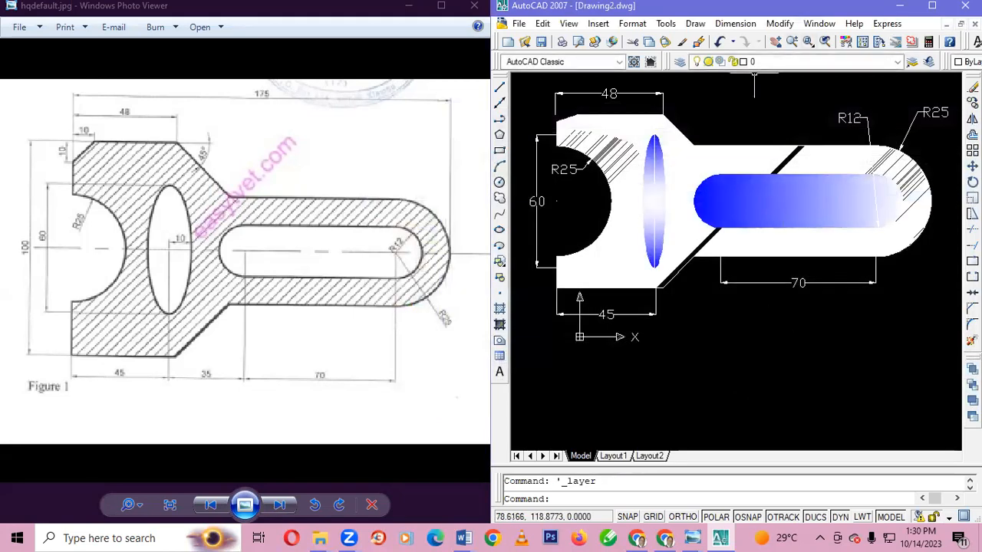
Make CENTRE LINE the current layer, leaving no objects selected
{"action": "left_click", "coordinate": [897, 61]}
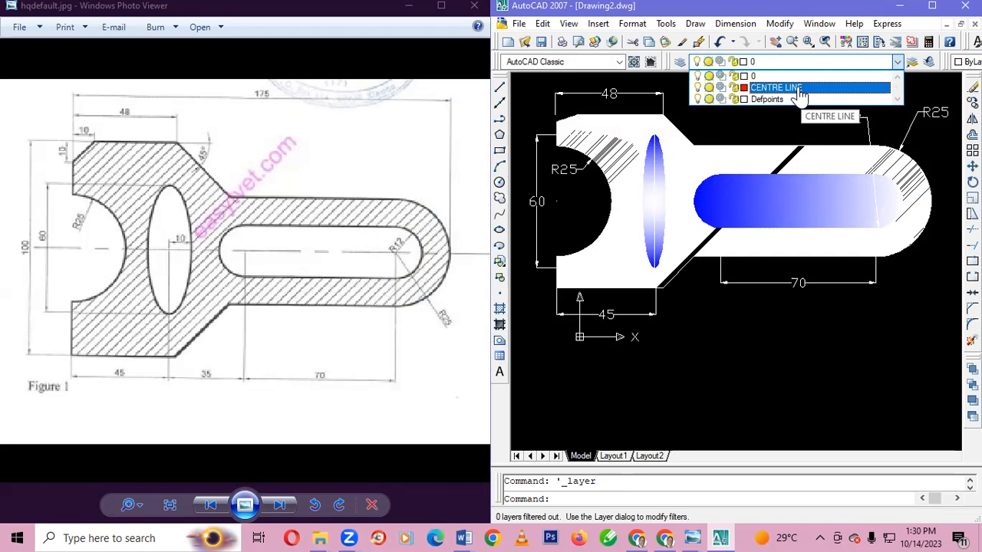
{"action": "left_click", "coordinate": [800, 89]}
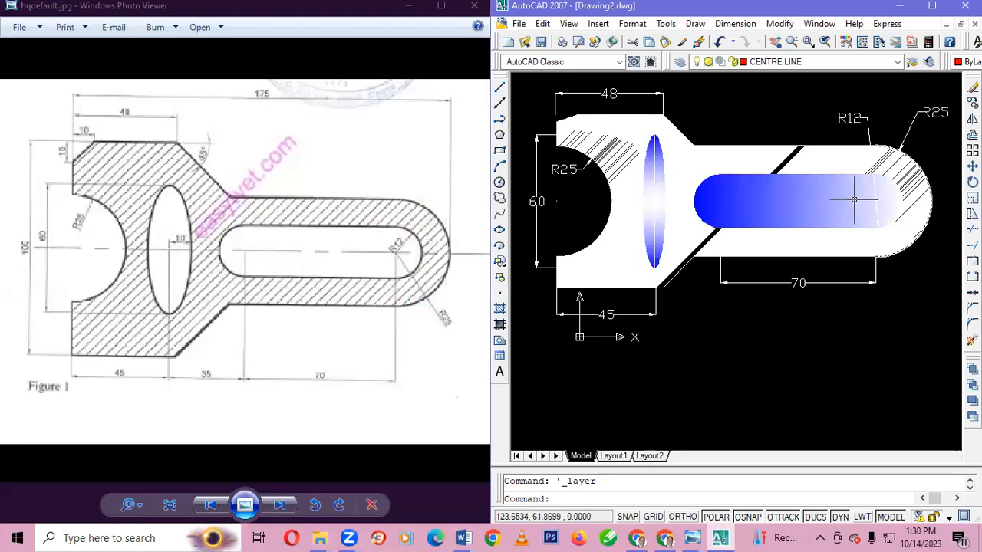
{"action": "left_click", "coordinate": [931, 200]}
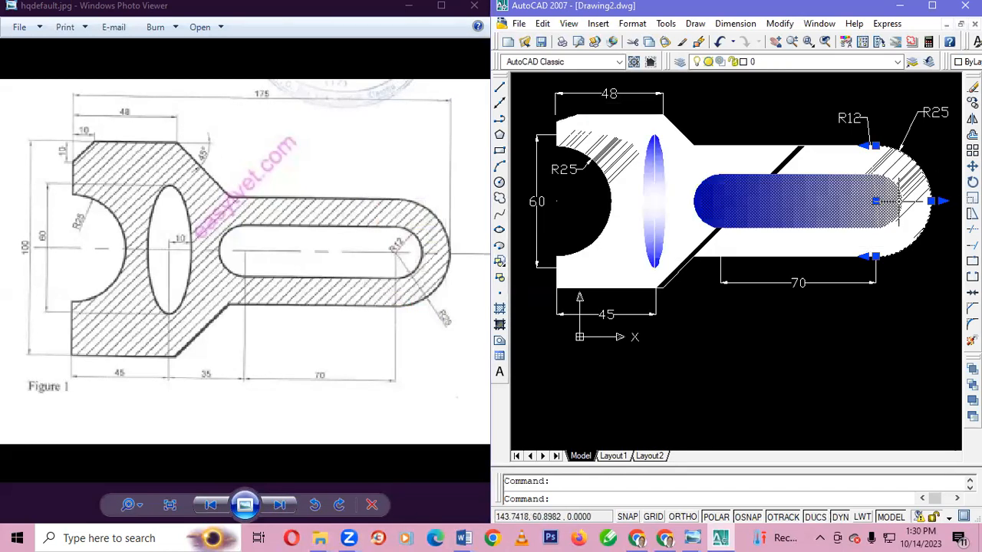
{"action": "key", "text": "Escape"}
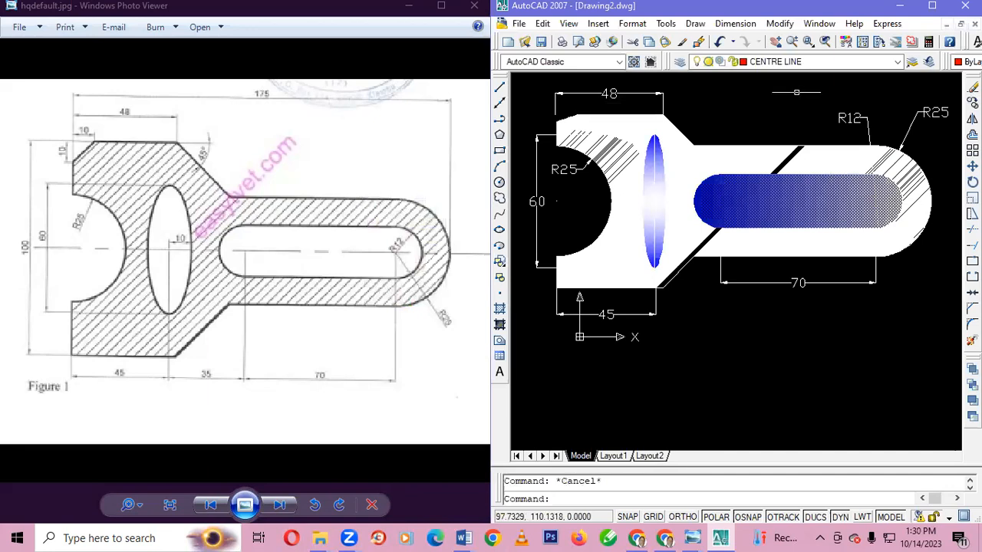
Draw a line from the rounded end's arc centre to its outermost point and back horizontally across the bracket to its left side
{"action": "left_click", "coordinate": [499, 93]}
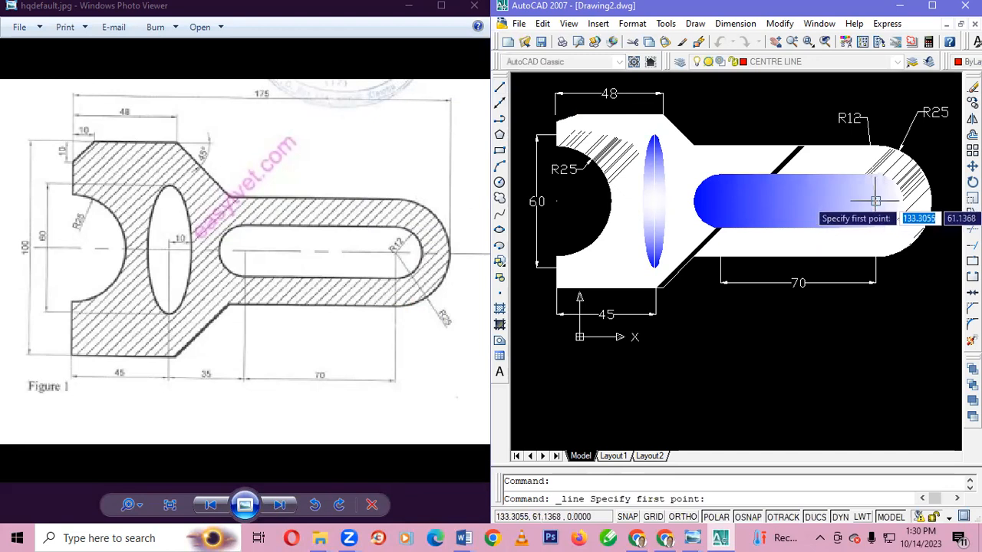
{"action": "left_click", "coordinate": [874, 201]}
{"action": "left_click", "coordinate": [930, 200]}
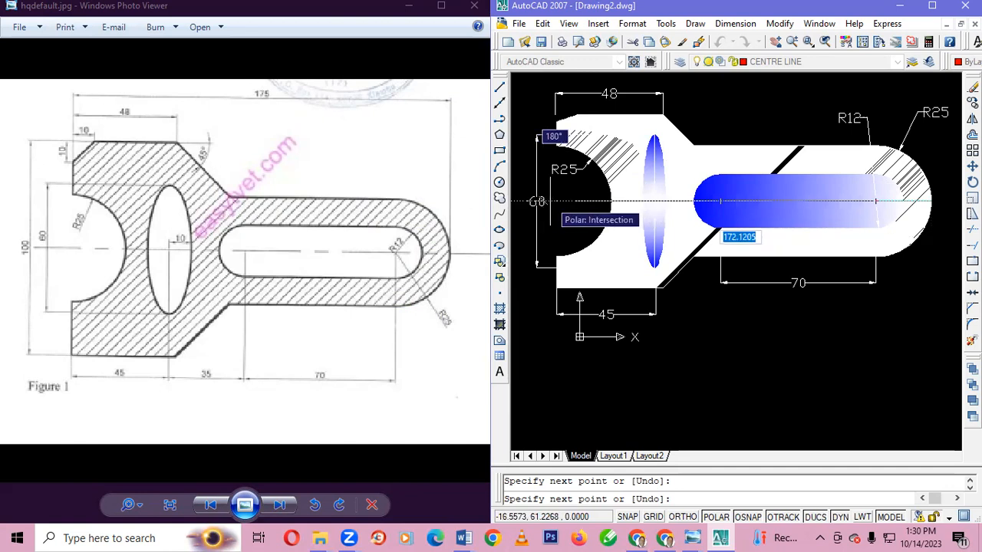
{"action": "left_click", "coordinate": [540, 201]}
{"action": "key", "text": "Escape"}
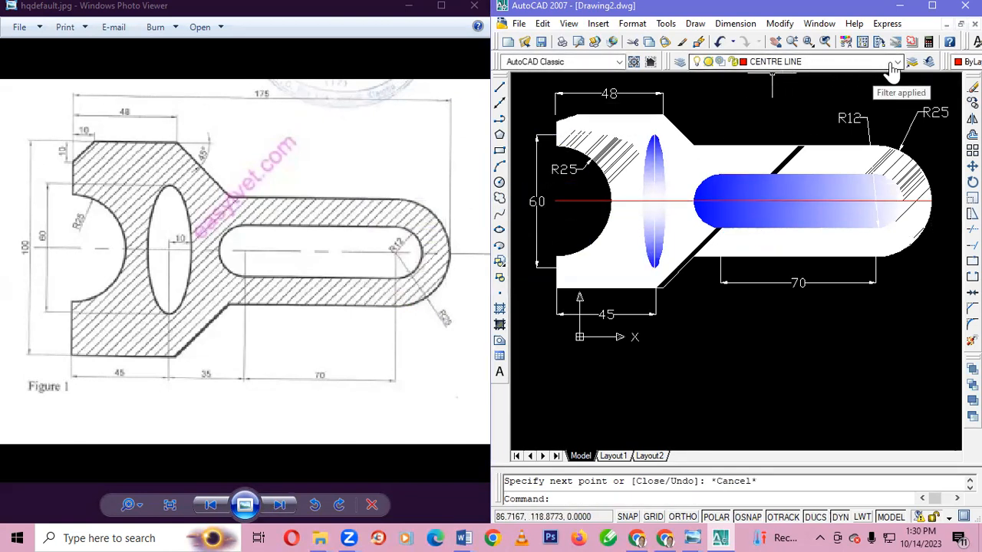
{"action": "left_click", "coordinate": [889, 64]}
{"action": "left_click", "coordinate": [756, 88]}
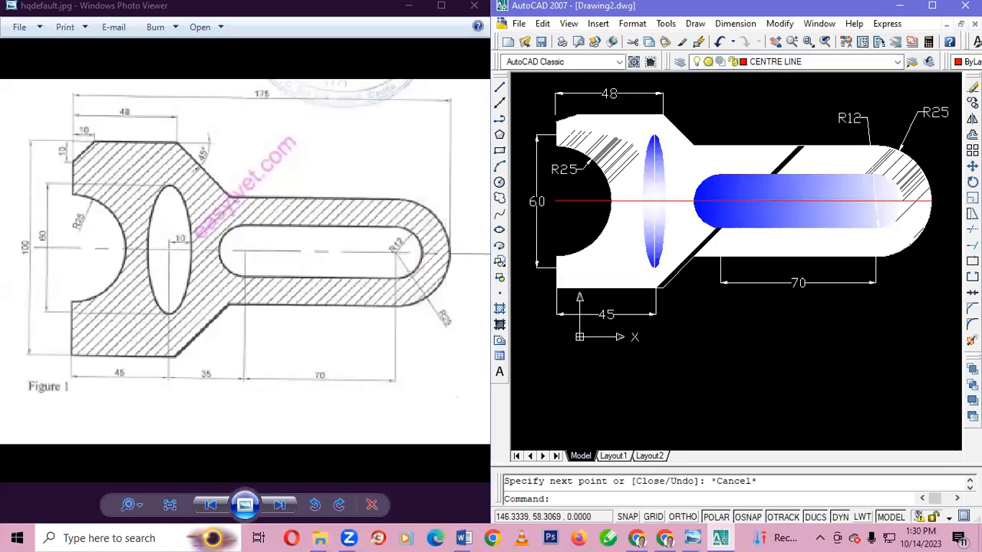
{"action": "left_click", "coordinate": [932, 200]}
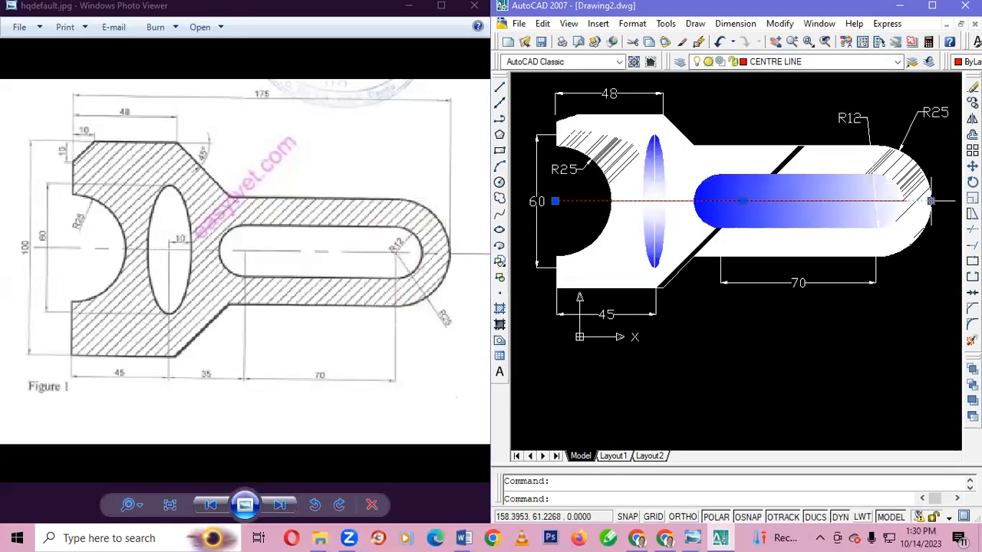
{"action": "scroll", "coordinate": [795, 198], "scroll_direction": "up", "scroll_amount": 6}
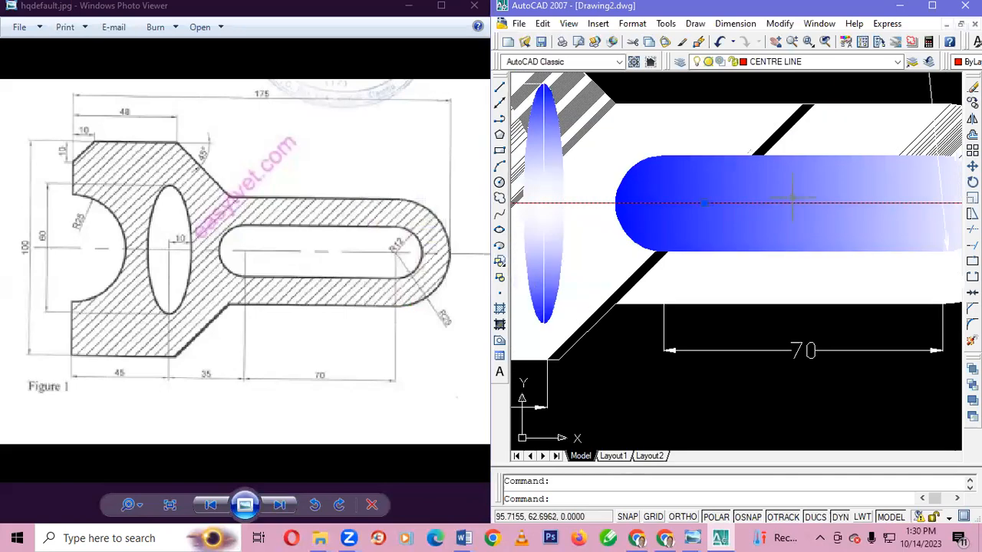
{"action": "scroll", "coordinate": [796, 198], "scroll_direction": "down", "scroll_amount": 6}
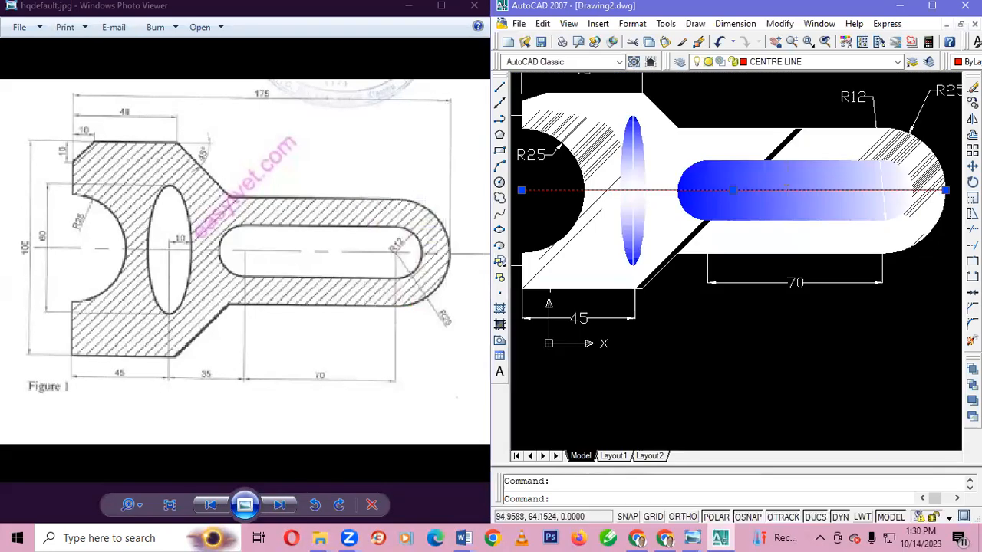
{"action": "key", "text": "Escape"}
Erase the long horizontal centre line and the short overlapping segment at the rounded end
{"action": "left_click", "coordinate": [759, 190]}
{"action": "key", "text": "Delete"}
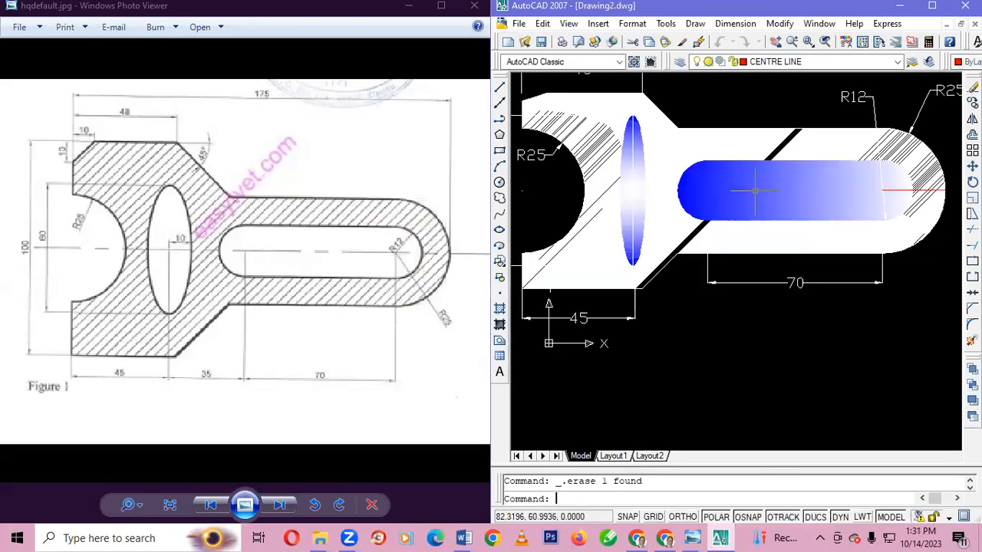
{"action": "left_click", "coordinate": [909, 191]}
{"action": "key", "text": "Delete"}
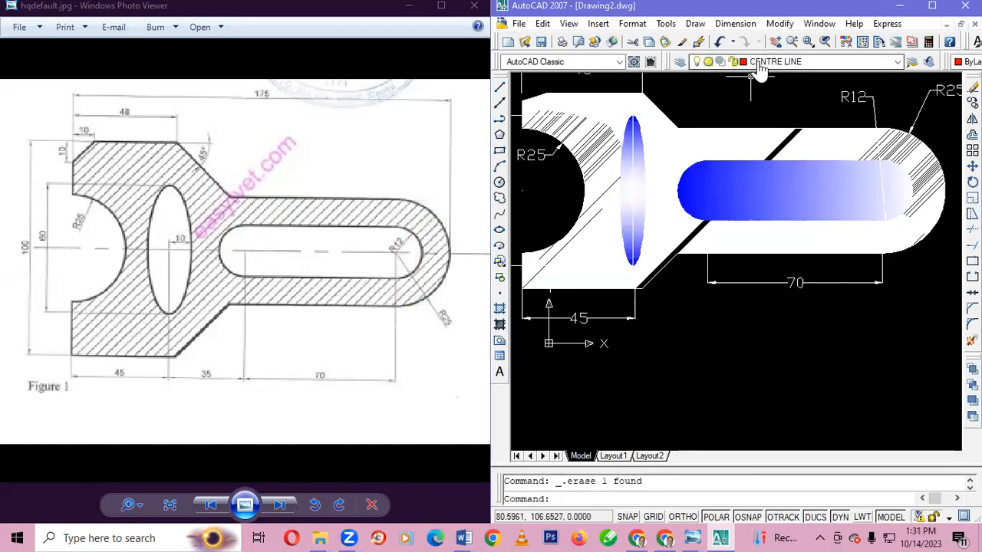
Redraw the horizontal line on the CENTRE LINE layer from the rounded end's arc centre to its tip and back to the bracket's left edge
{"action": "left_click", "coordinate": [745, 63]}
{"action": "left_click", "coordinate": [748, 85]}
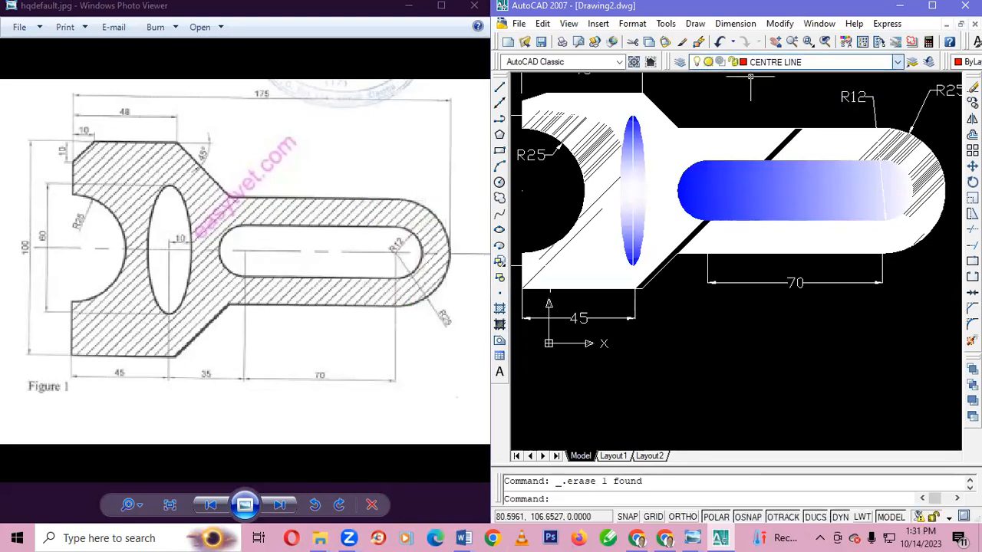
{"action": "left_click", "coordinate": [499, 86]}
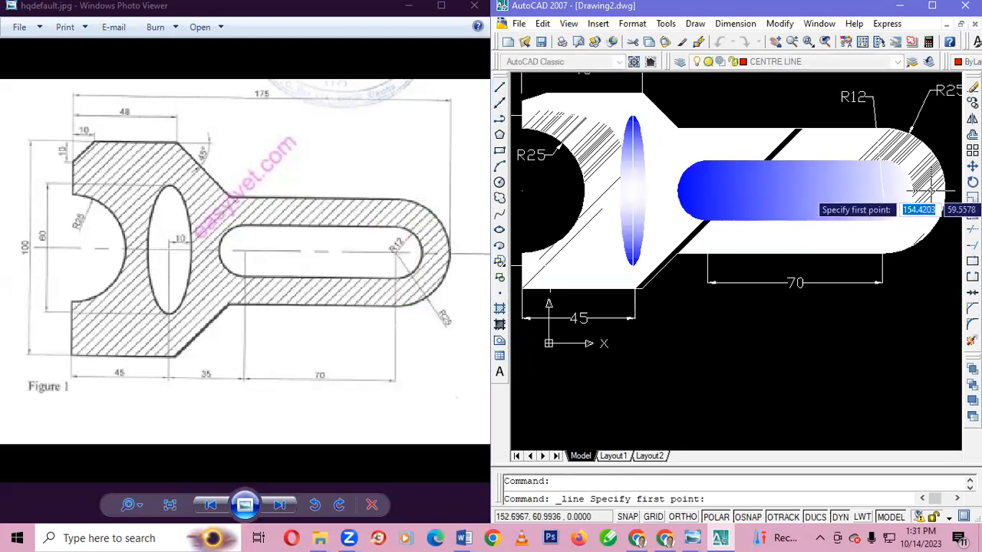
{"action": "left_click", "coordinate": [883, 191]}
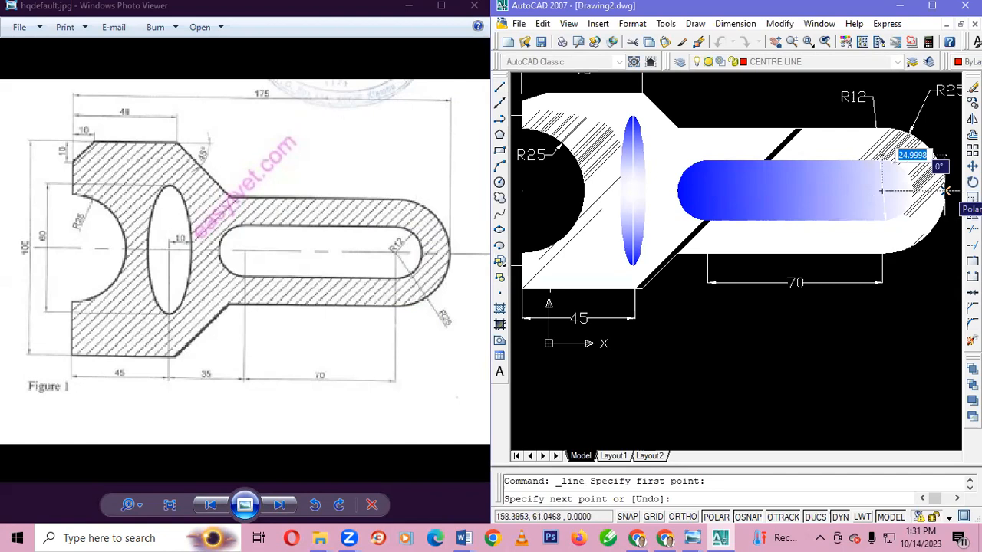
{"action": "left_click", "coordinate": [945, 191]}
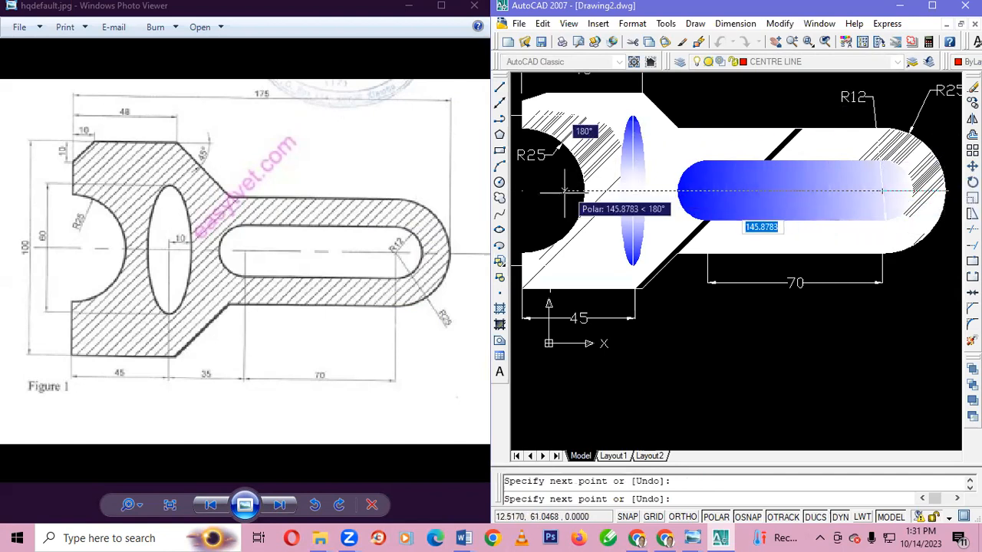
{"action": "left_click", "coordinate": [522, 191]}
{"action": "key", "text": "Escape"}
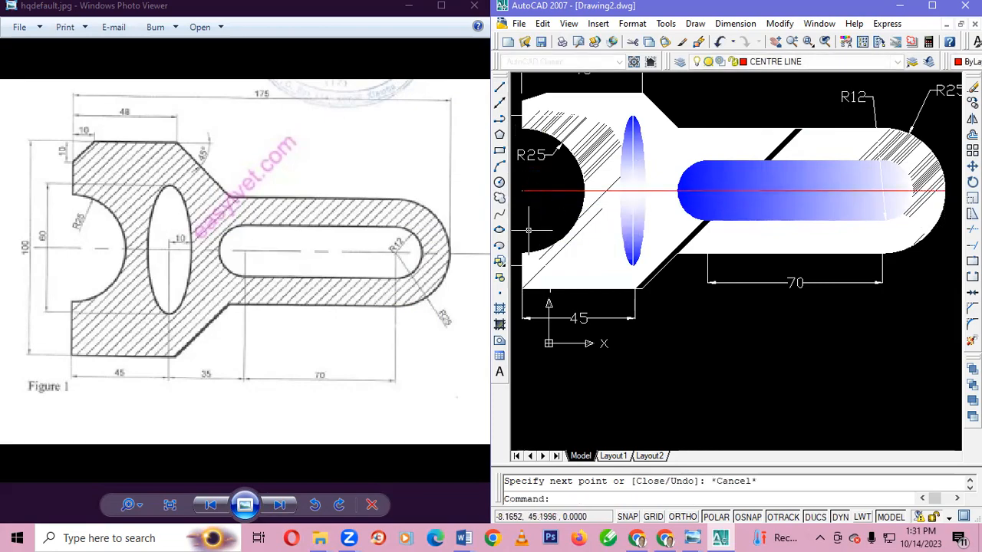
Move the entire drawing, including dimensions and hatching, down and slightly right by about 23.4 units at 291°
{"action": "scroll", "coordinate": [702, 222], "scroll_direction": "up", "scroll_amount": 5}
{"action": "scroll", "coordinate": [704, 220], "scroll_direction": "up", "scroll_amount": 3}
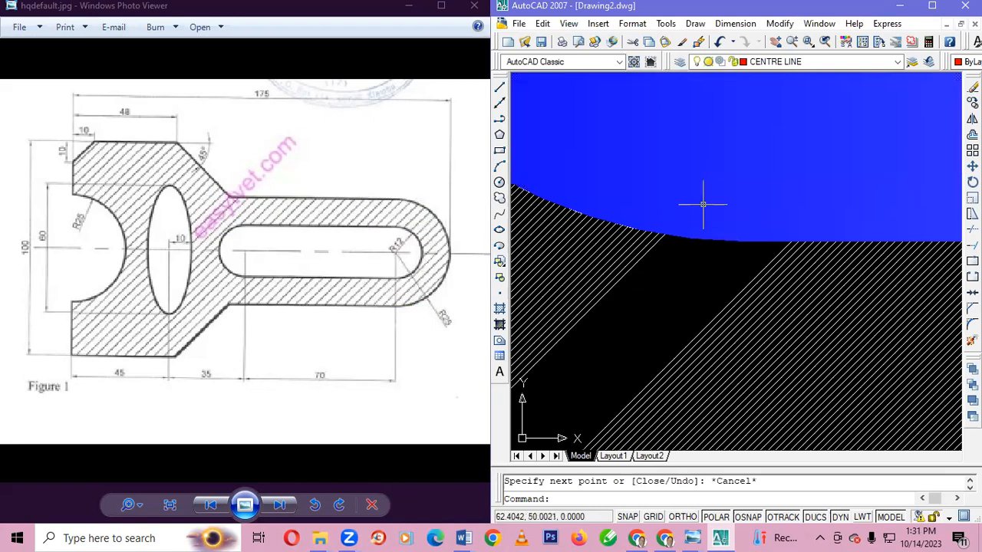
{"action": "scroll", "coordinate": [702, 204], "scroll_direction": "down", "scroll_amount": 8}
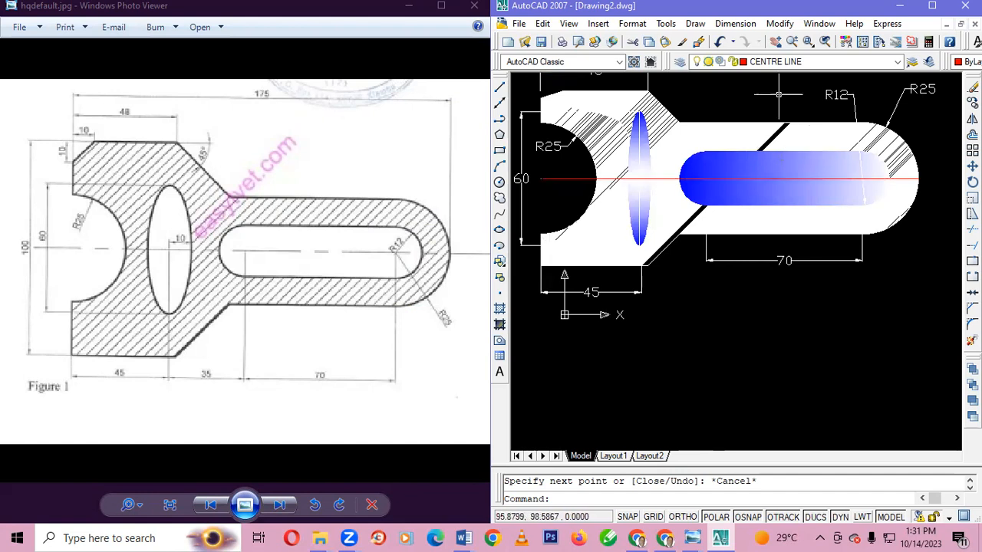
{"action": "key", "text": "ctrl+a"}
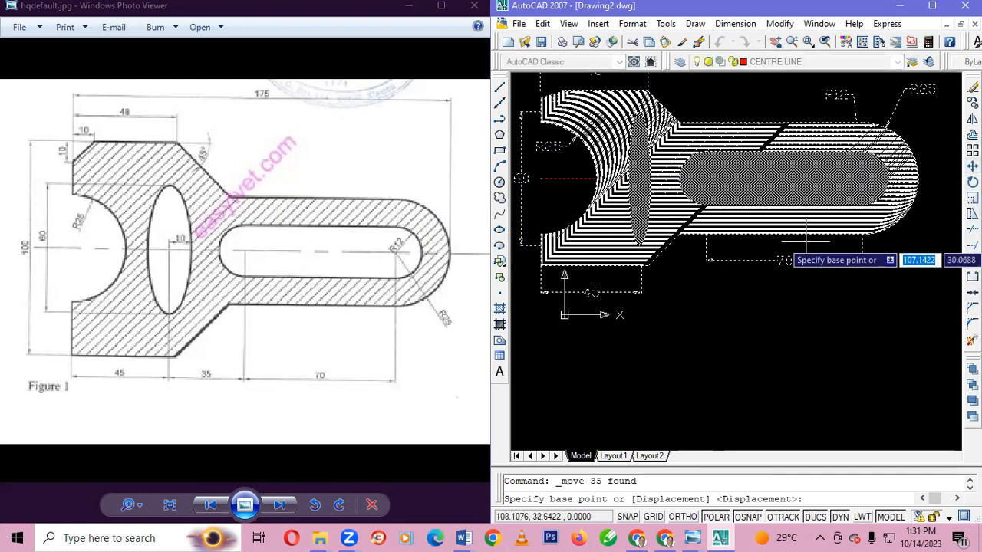
{"action": "left_click", "coordinate": [862, 237]}
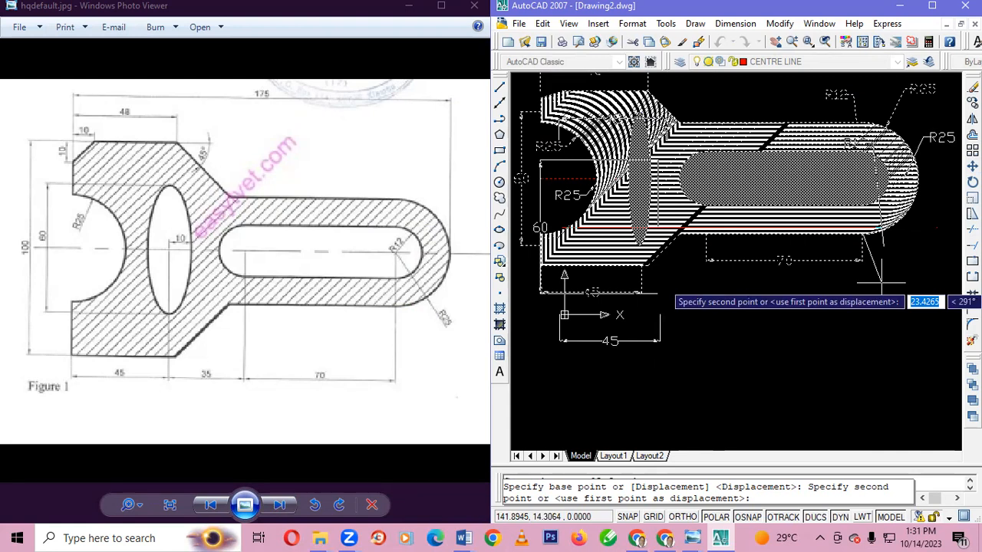
{"action": "left_click", "coordinate": [882, 281]}
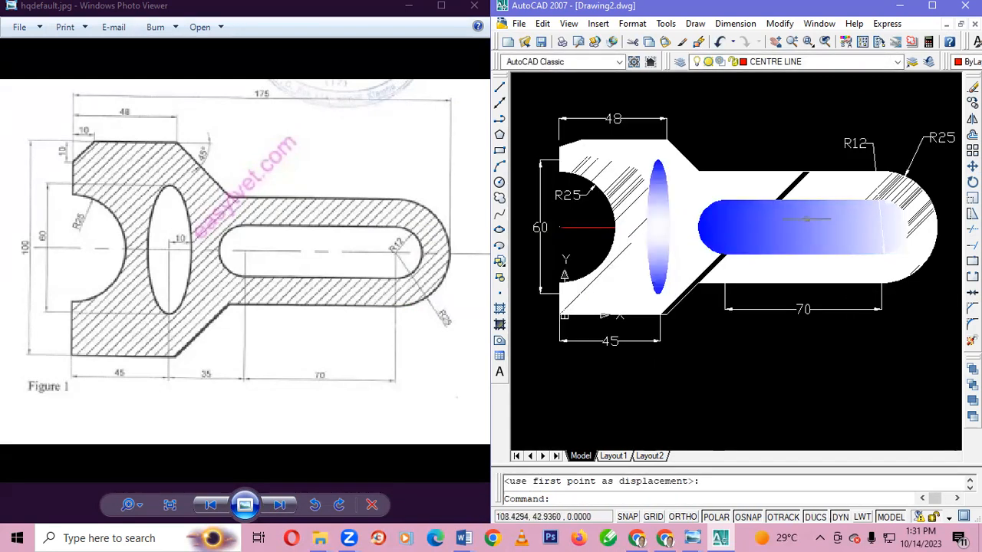
{"action": "left_click", "coordinate": [775, 227]}
{"action": "key", "text": "Escape"}
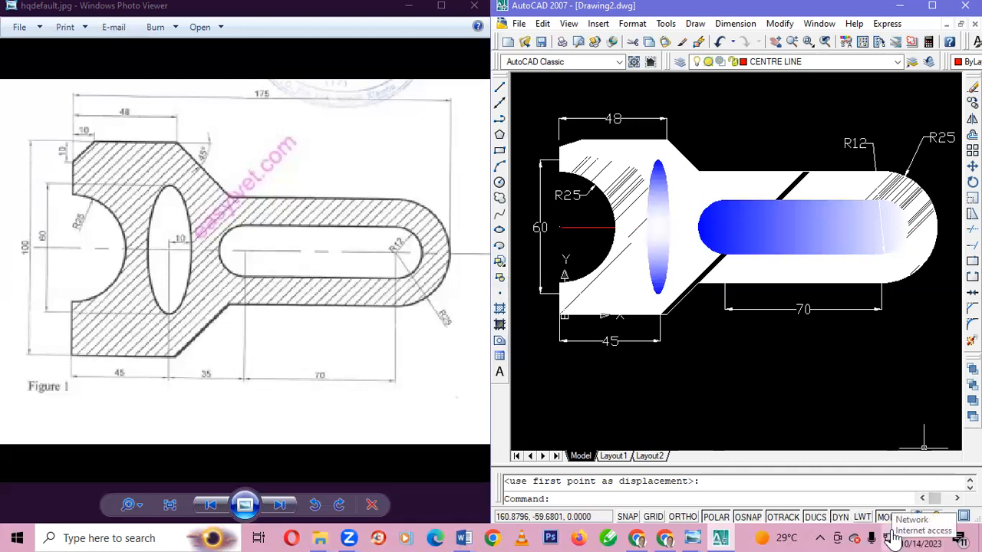
{"action": "key", "text": "XF86AudioMute"}
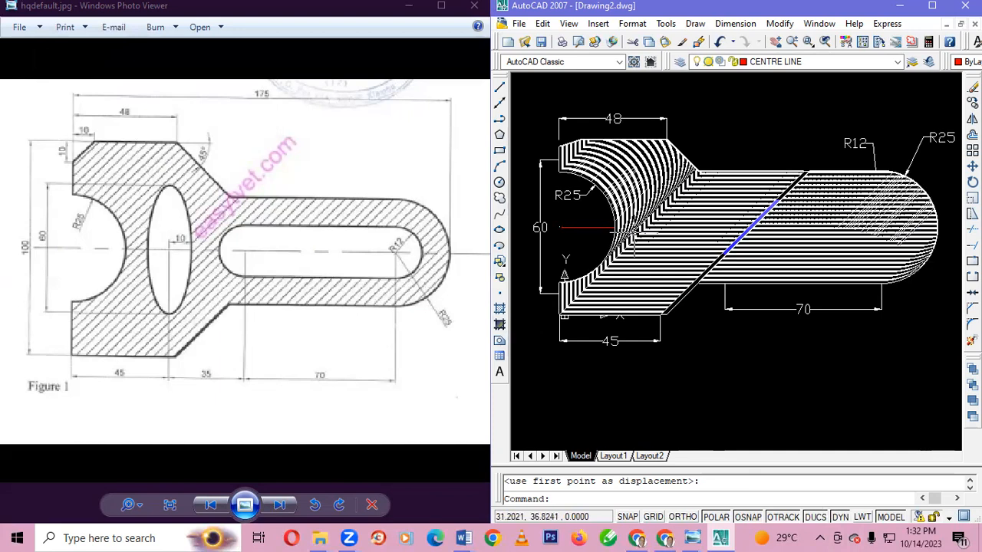
{"action": "key", "text": "XF86AudioRaiseVolume"}
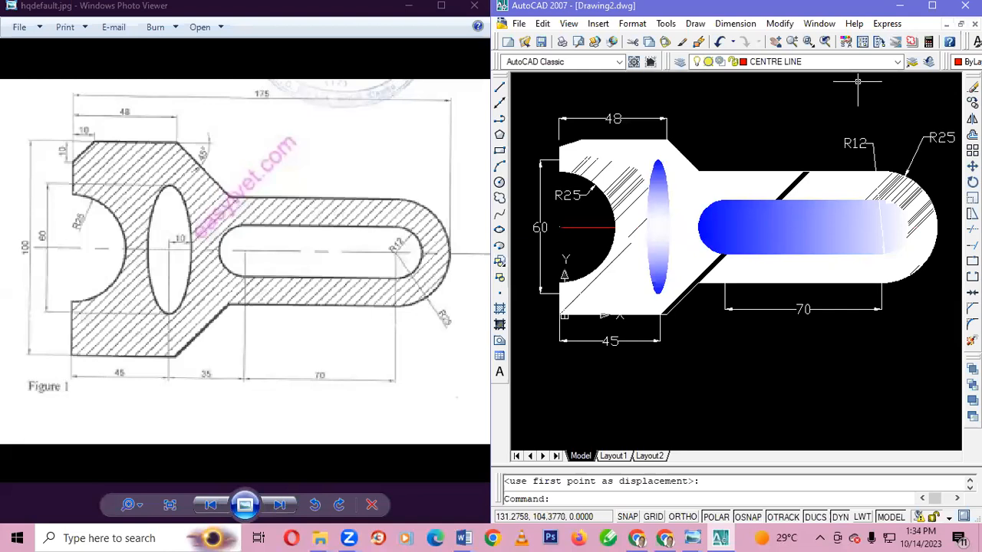
Maximize the drawing program's window to fill the screen
{"action": "left_click", "coordinate": [931, 6]}
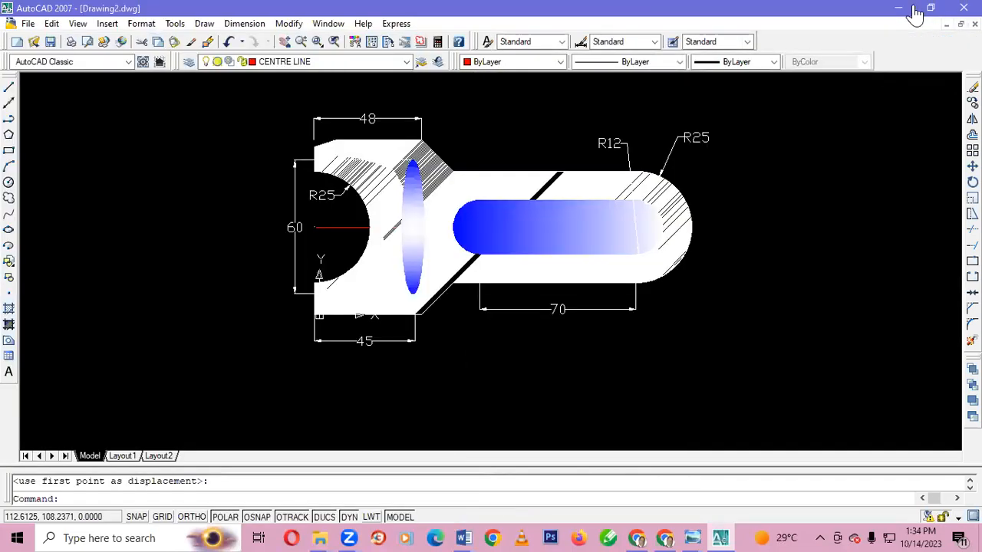